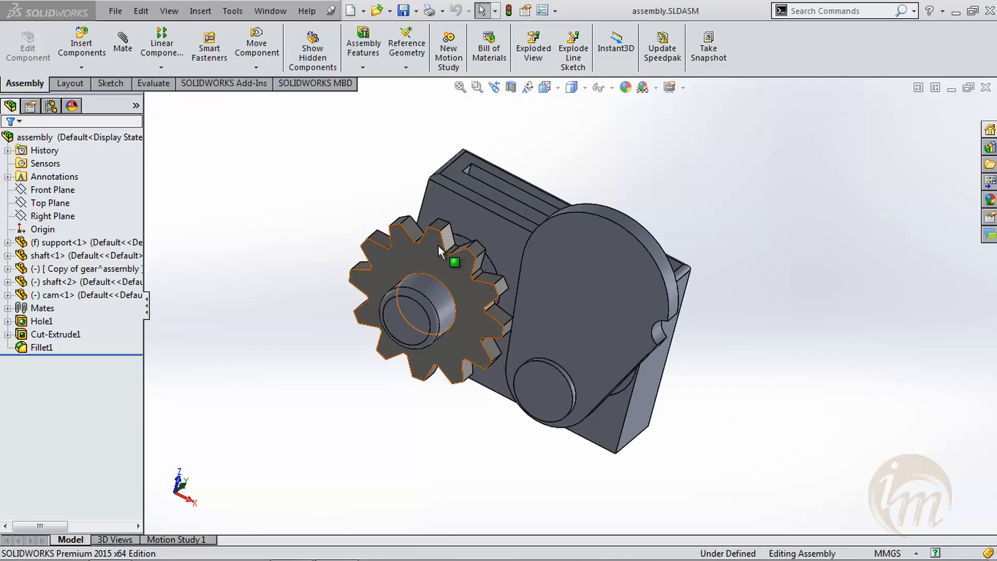
# Step: Rotate the gear on its shaft to check how the assembly moves
pyautogui.moveTo(438, 245); pyautogui.dragTo(436, 243)
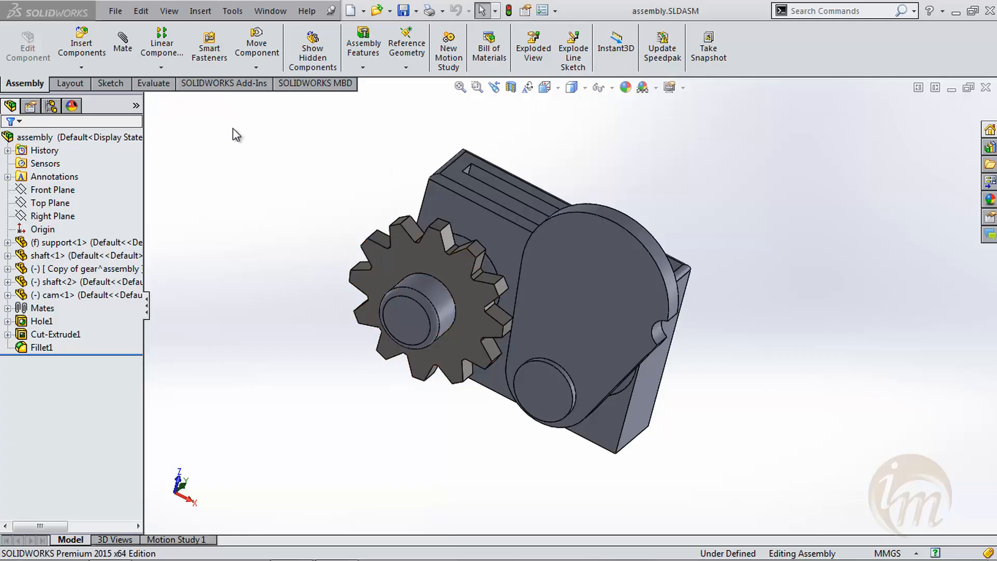
pyautogui.click(391, 249)
pyautogui.moveTo(383, 260)
pyautogui.mouseDown()
pyautogui.moveTo(334, 278)
pyautogui.moveTo(365, 392)
pyautogui.moveTo(502, 390)
pyautogui.moveTo(494, 258)
pyautogui.moveTo(376, 238)
pyautogui.moveTo(435, 244)
pyautogui.moveTo(427, 262)
pyautogui.moveTo(442, 240)
pyautogui.moveTo(411, 239)
pyautogui.moveTo(366, 268)
pyautogui.moveTo(373, 301)
pyautogui.moveTo(404, 326)
pyautogui.moveTo(439, 335)
pyautogui.moveTo(482, 298)
pyautogui.moveTo(474, 273)
pyautogui.moveTo(401, 238)
pyautogui.moveTo(347, 270)
pyautogui.moveTo(395, 344)
pyautogui.moveTo(461, 345)
pyautogui.moveTo(477, 296)
pyautogui.moveTo(462, 266)
pyautogui.moveTo(409, 246)
pyautogui.moveTo(374, 262)
pyautogui.moveTo(367, 307)
pyautogui.moveTo(404, 349)
pyautogui.moveTo(456, 354)
pyautogui.moveTo(469, 342)
pyautogui.mouseUp()
pyautogui.click(407, 445)
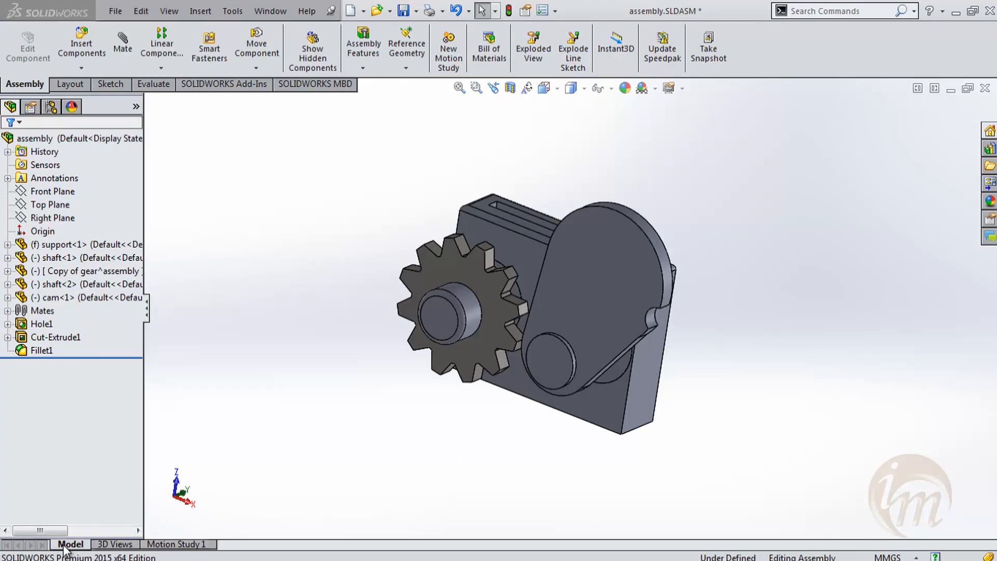
# Step: Open Motion Study 1 and look over its component list and timeline
pyautogui.click(158, 545)
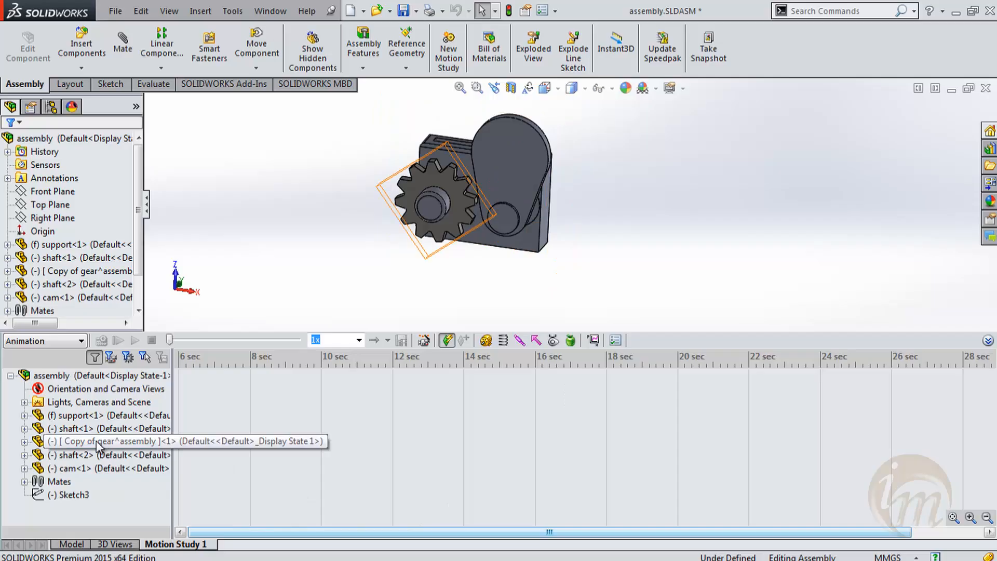
pyautogui.click(188, 443)
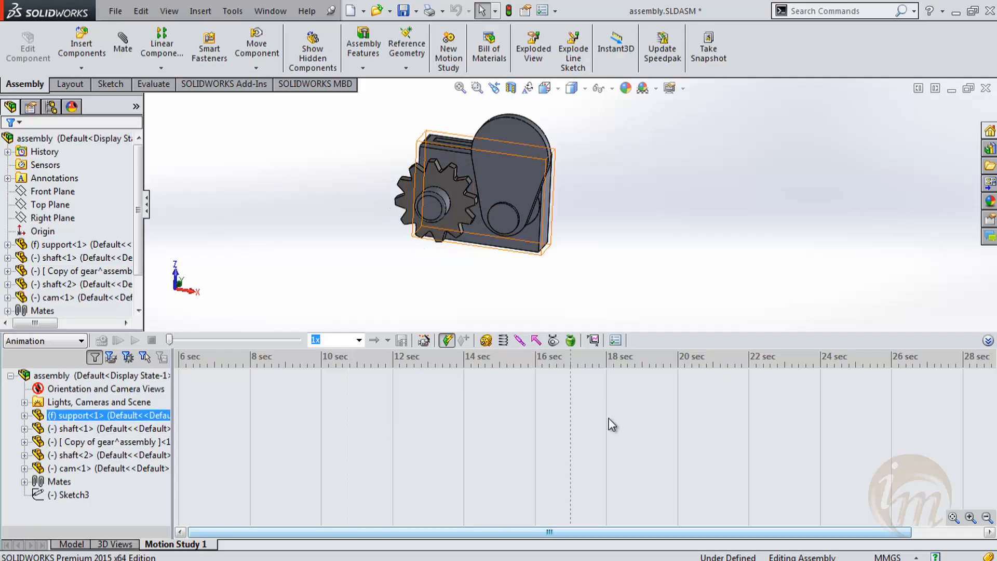
pyautogui.click(187, 364)
pyautogui.click(323, 370)
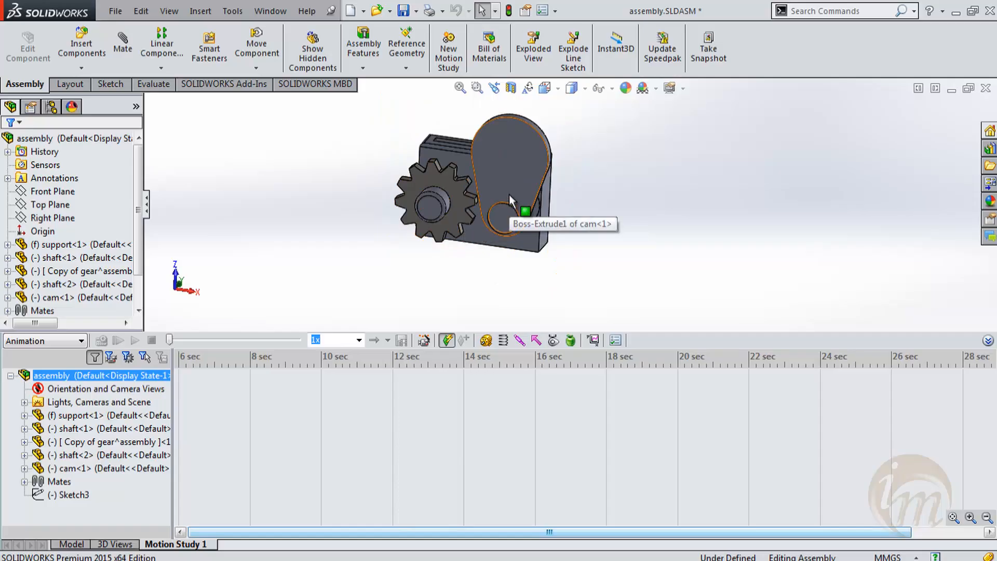
# Step: Create a second motion study for the assembly
pyautogui.rightClick(176, 544)
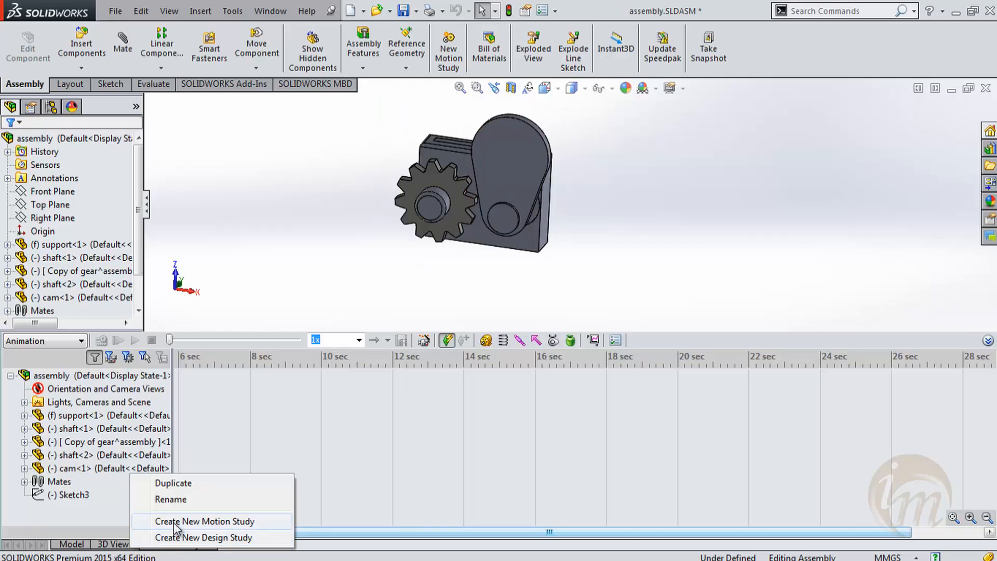
pyautogui.click(237, 282)
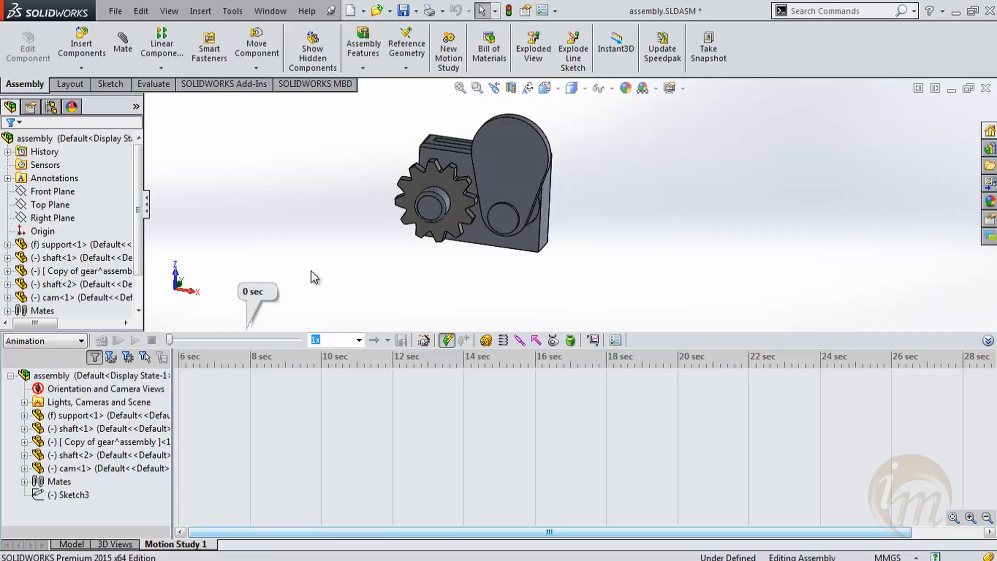
pyautogui.click(447, 64)
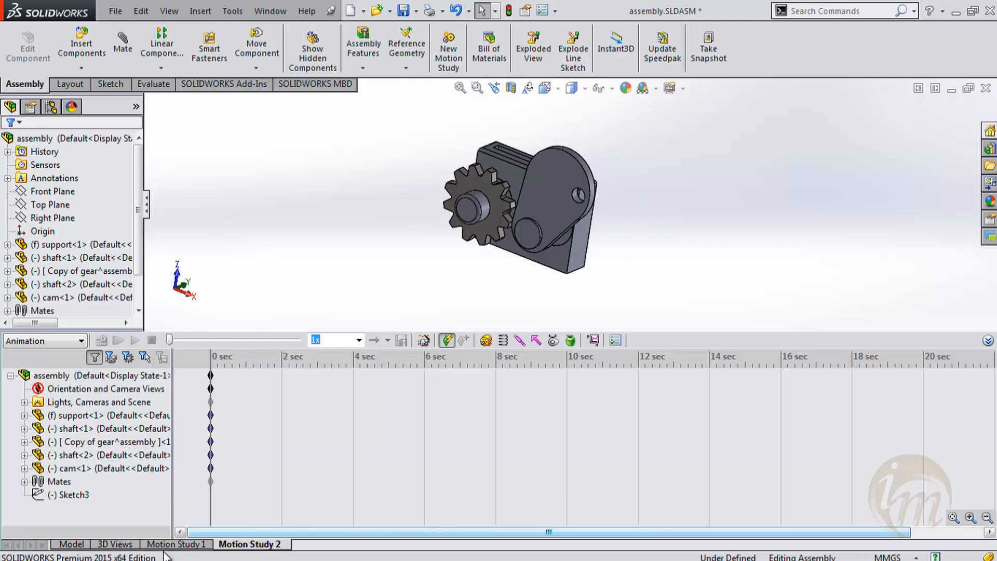
# Step: Switch back and forth between Motion Study 1 and Motion Study 2 to compare how each shows the assembly
pyautogui.click(185, 543)
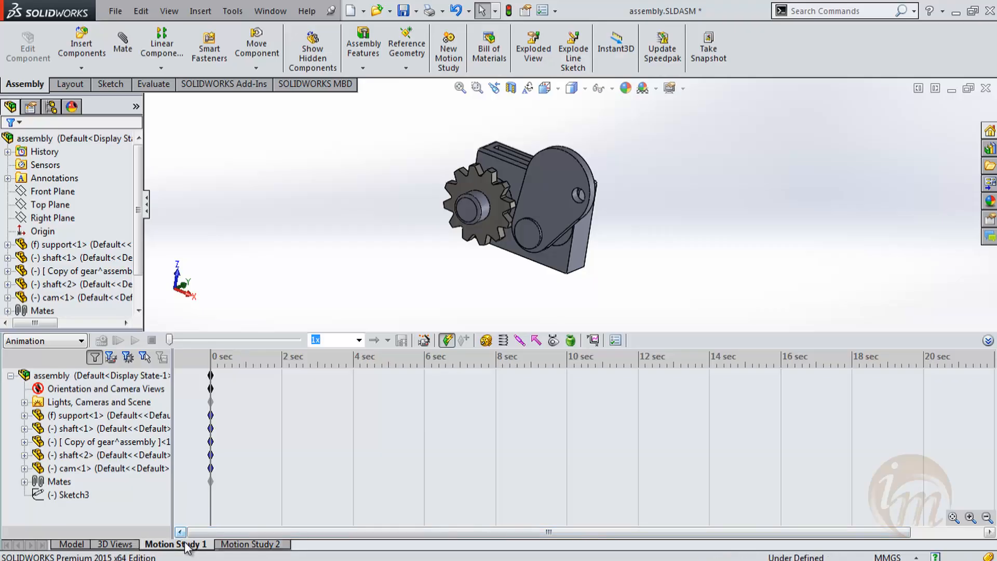
pyautogui.click(239, 545)
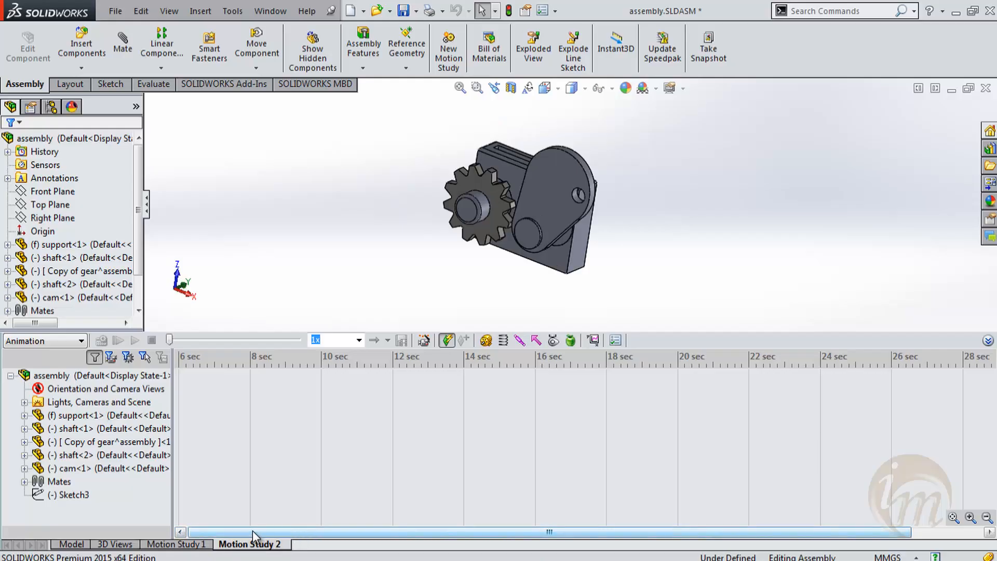
pyautogui.click(185, 544)
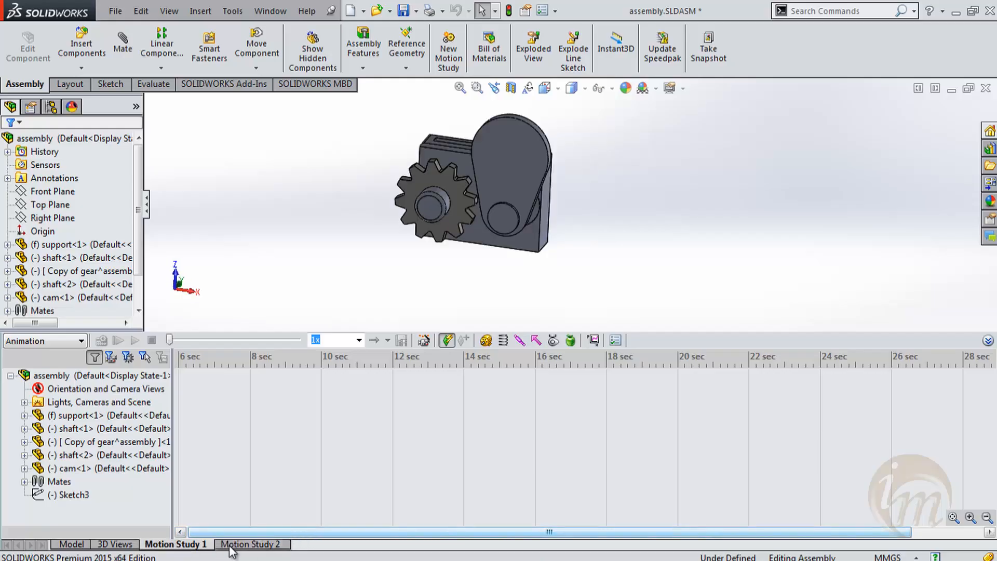
pyautogui.click(233, 544)
pyautogui.moveTo(556, 249); pyautogui.dragTo(561, 250, button='middle')
pyautogui.click(185, 544)
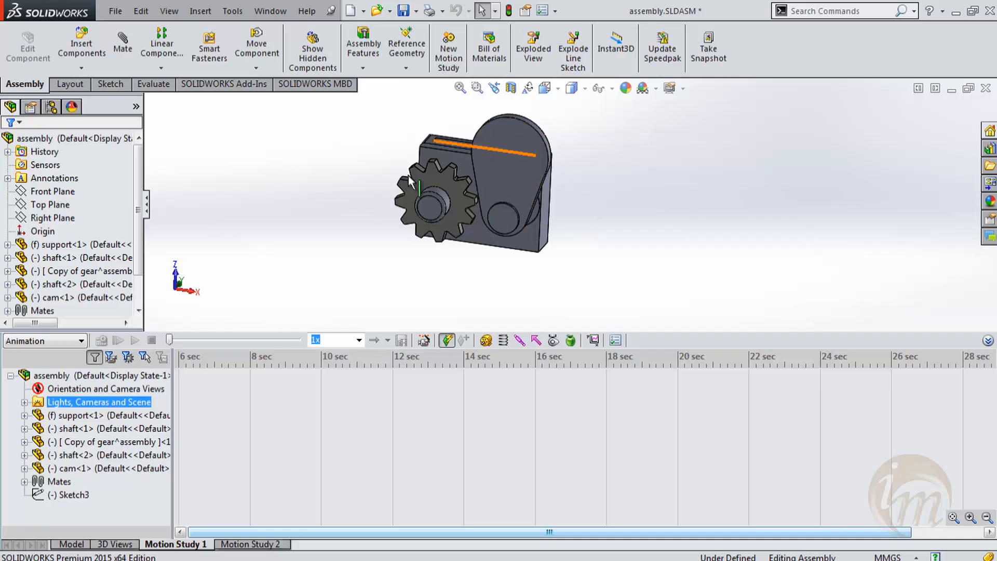
pyautogui.click(250, 544)
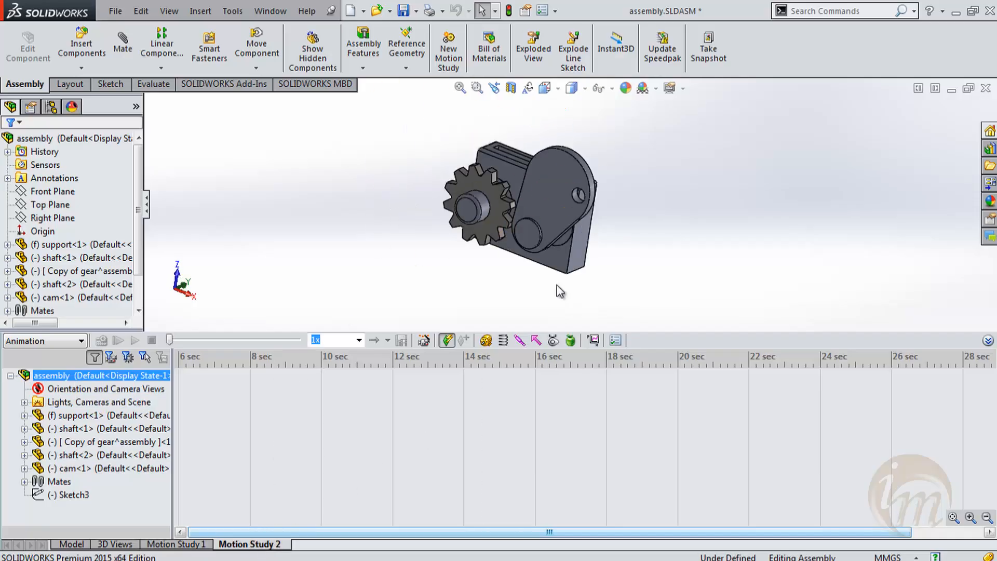
pyautogui.moveTo(557, 228)
pyautogui.mouseDown(button='middle')
pyautogui.moveTo(537, 231)
pyautogui.moveTo(551, 232)
pyautogui.mouseUp(button='middle')
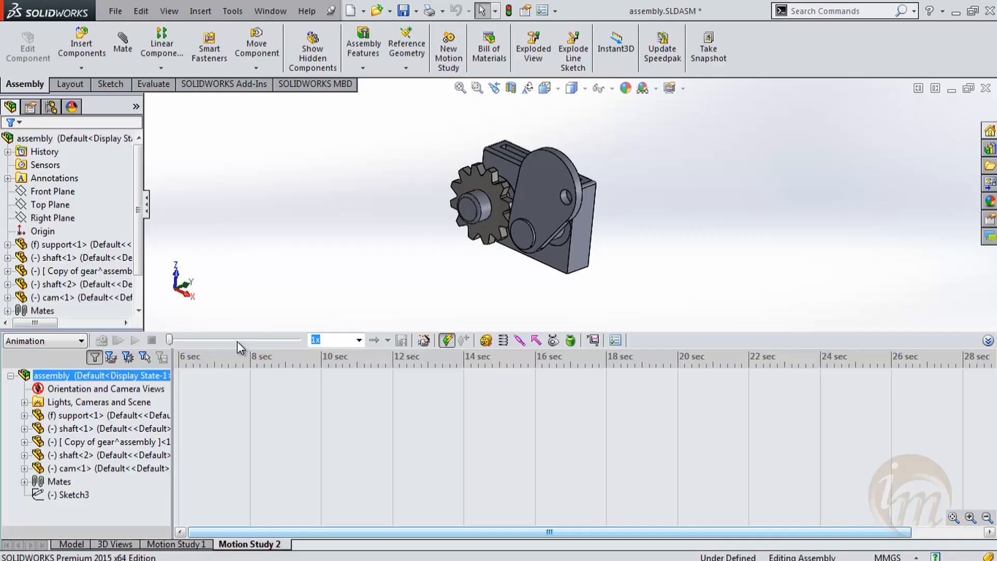
pyautogui.click(183, 545)
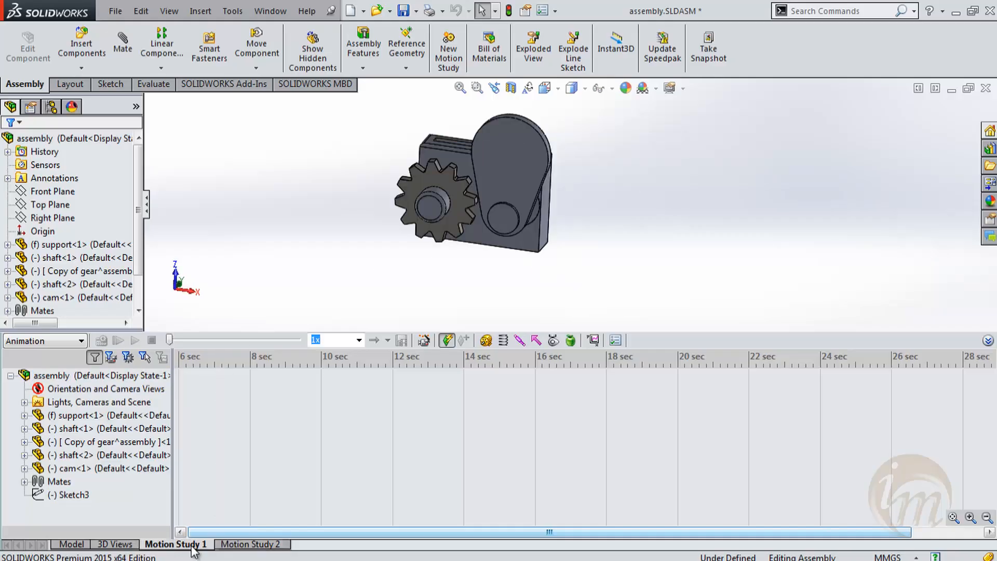
# Step: Delete Motion Study 2
pyautogui.click(236, 545)
pyautogui.rightClick(236, 543)
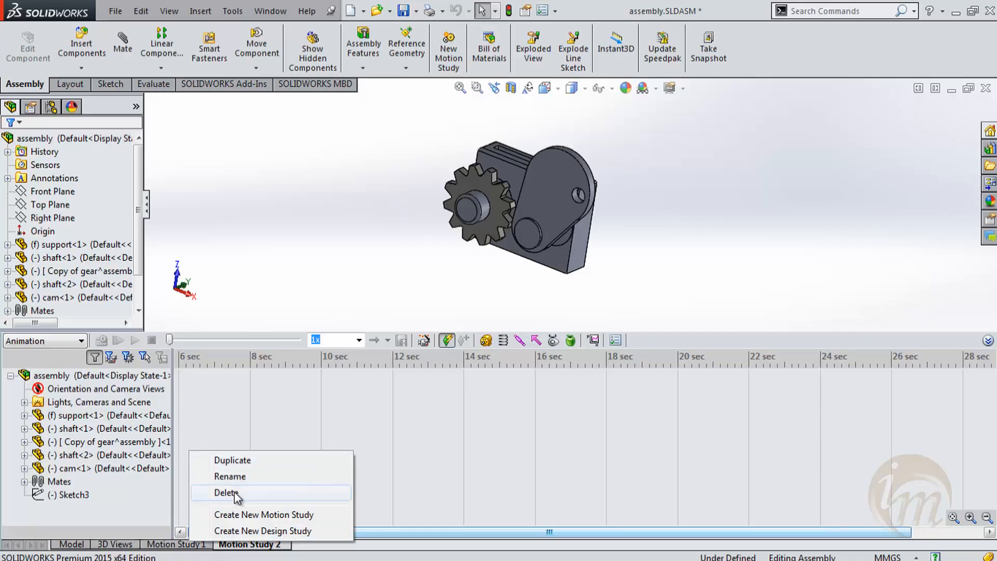
pyautogui.click(228, 493)
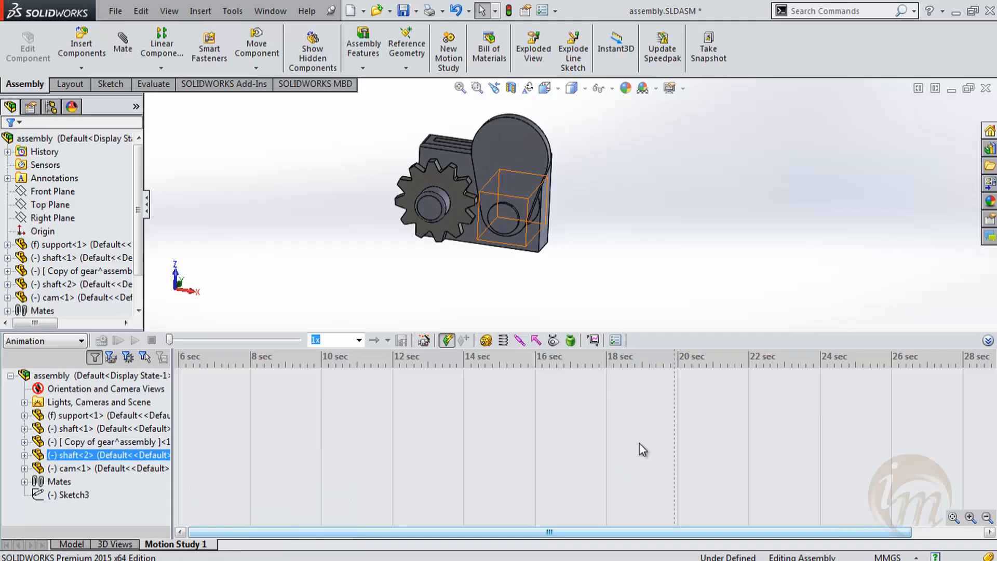
# Step: Start a rotary motor on the gear's front face, testing its reversed direction before restoring the original one
pyautogui.click(281, 372)
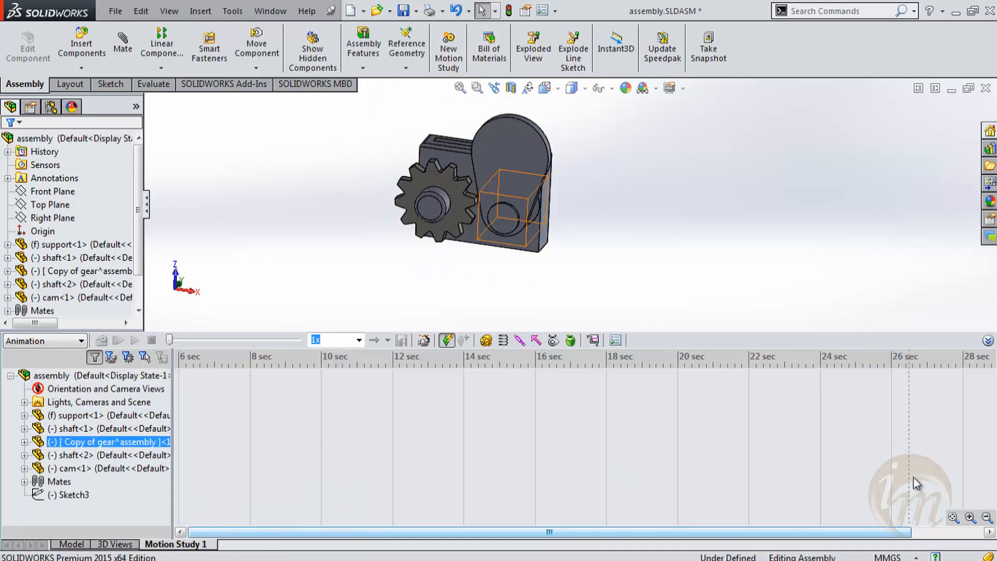
pyautogui.moveTo(509, 193); pyautogui.dragTo(540, 213, button='middle')
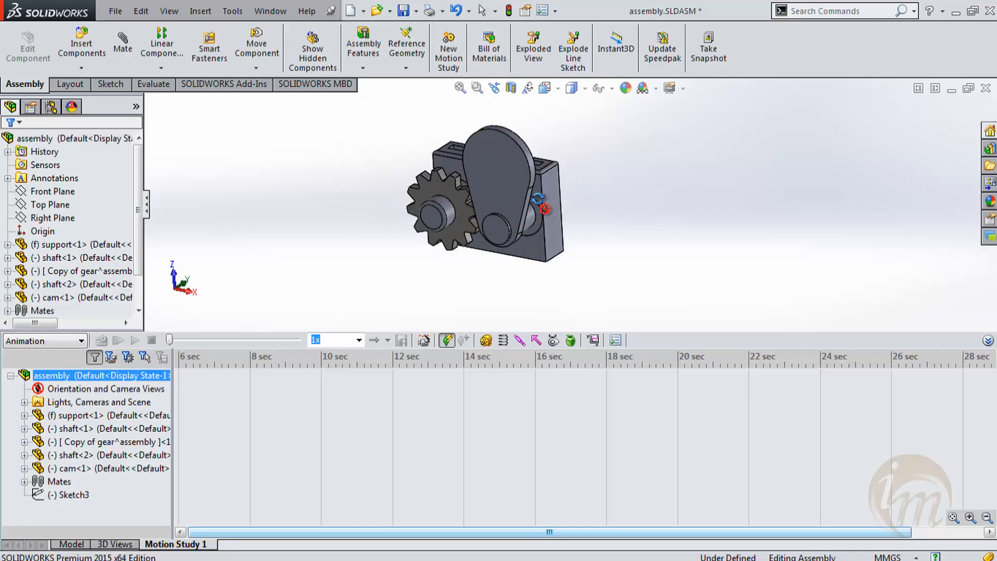
pyautogui.click(493, 344)
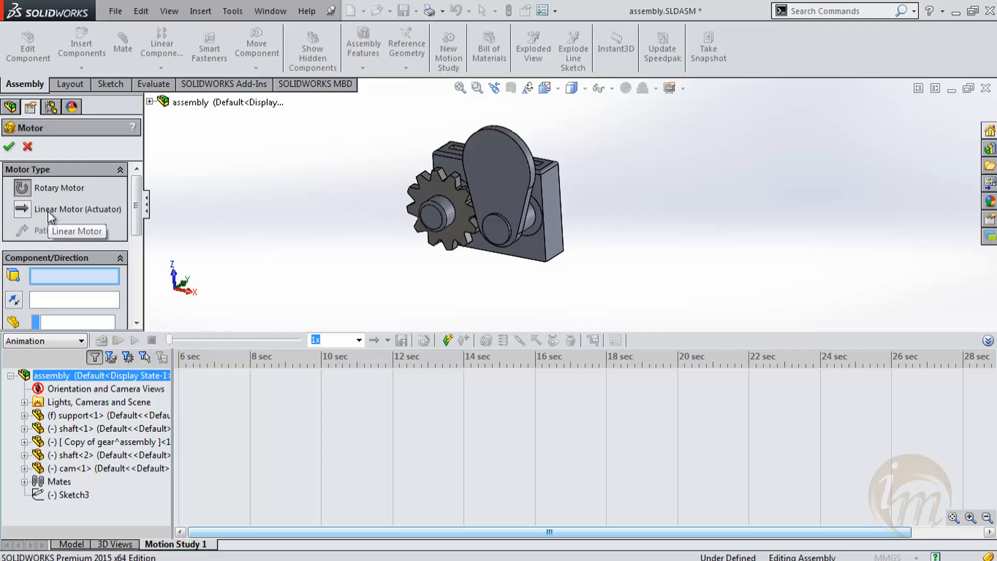
pyautogui.moveTo(136, 194)
pyautogui.mouseDown()
pyautogui.moveTo(136, 235)
pyautogui.moveTo(136, 214)
pyautogui.mouseUp()
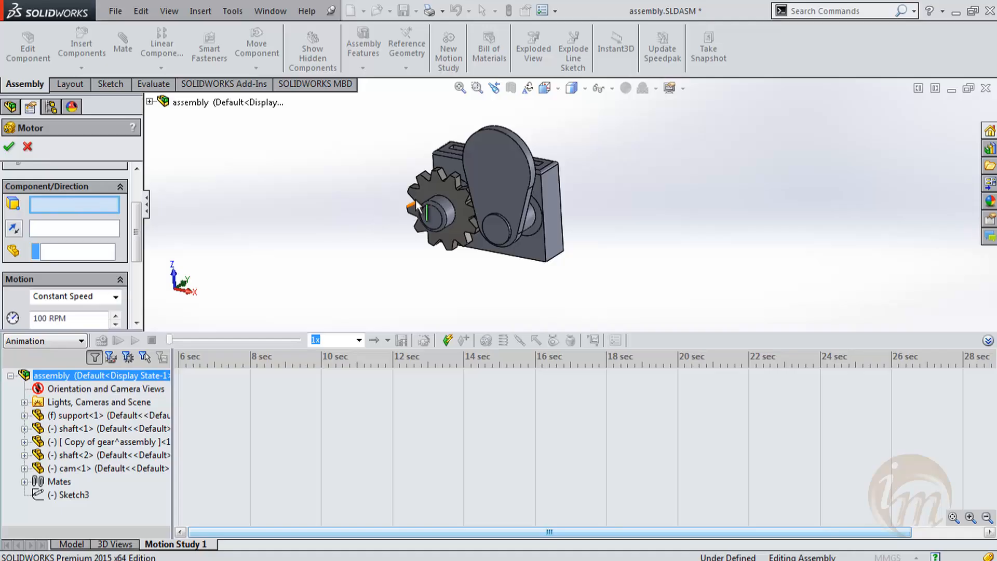
pyautogui.click(427, 184)
pyautogui.moveTo(429, 266); pyautogui.dragTo(458, 214, button='middle')
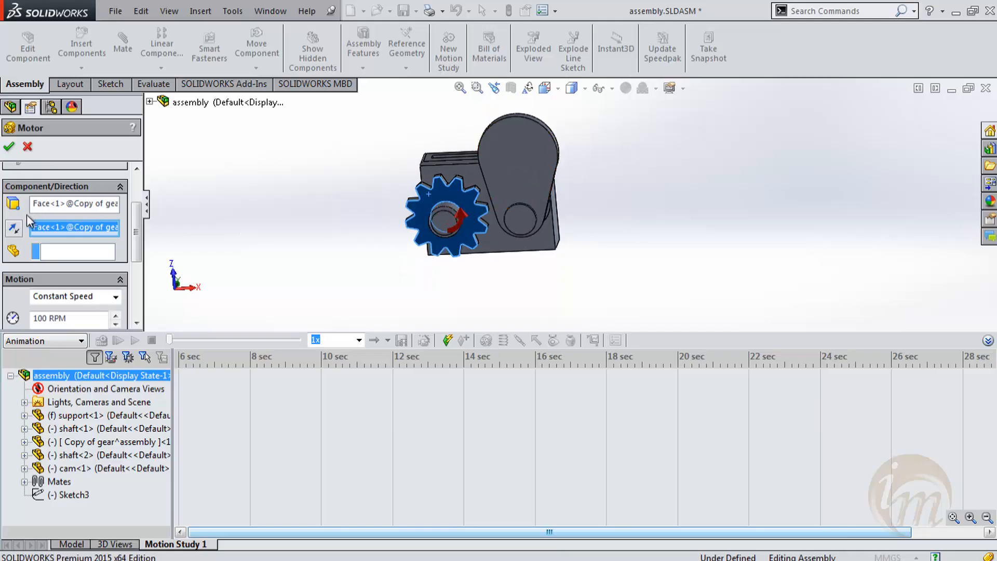
pyautogui.click(15, 231)
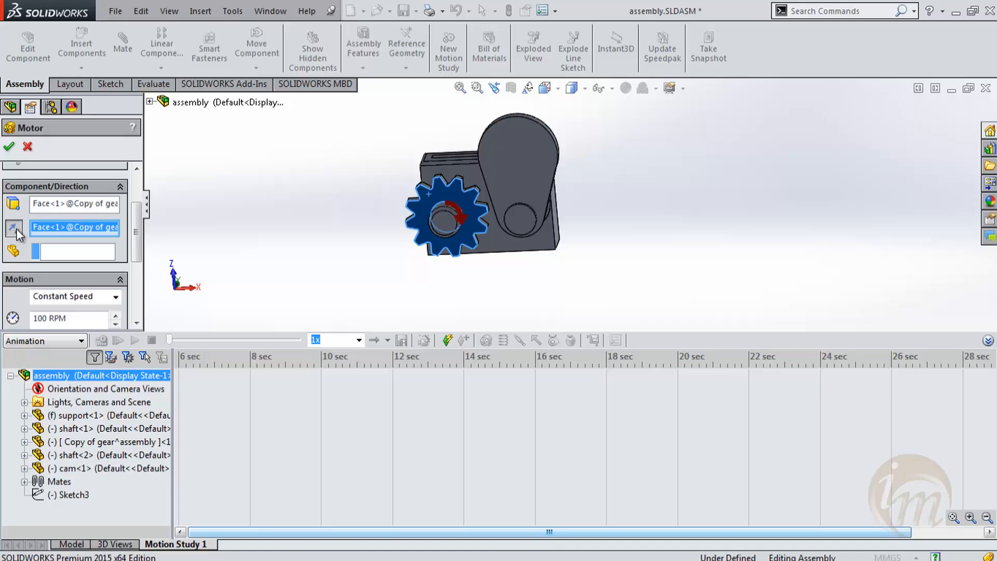
pyautogui.click(16, 230)
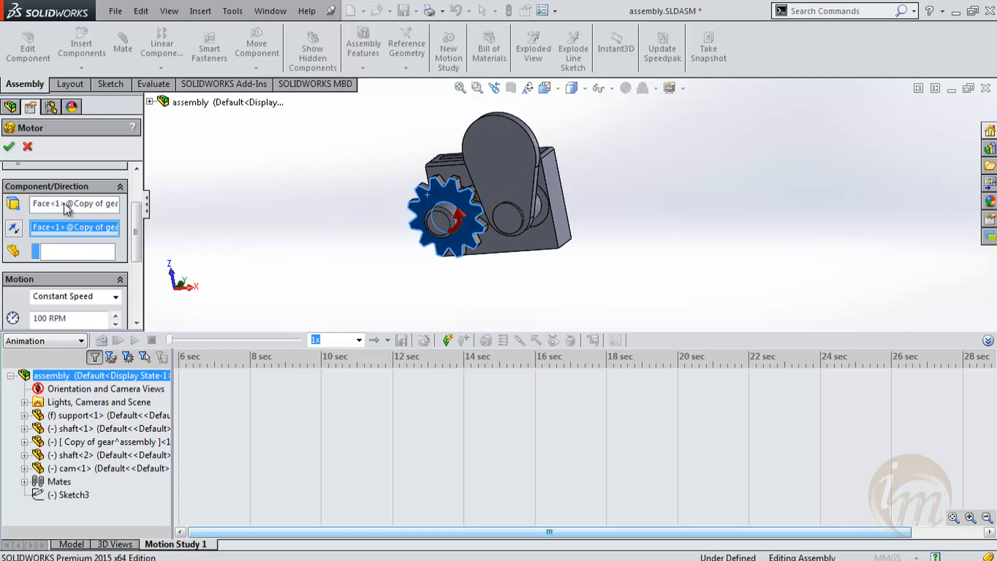
# Step: Set the shaft carrying the gear as the component the motor moves relative to
pyautogui.click(76, 251)
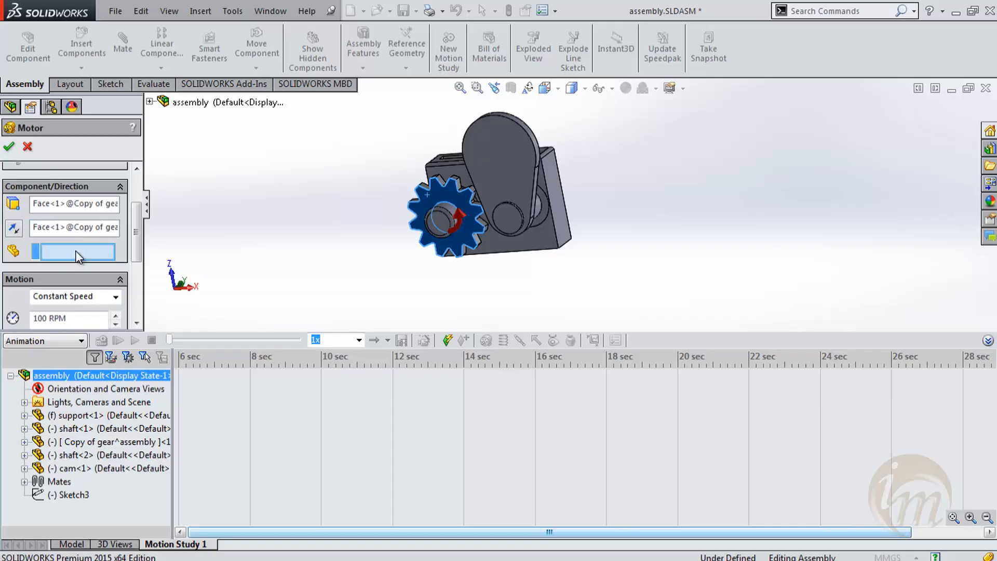
pyautogui.moveTo(566, 266); pyautogui.dragTo(457, 262, button='middle')
pyautogui.click(444, 222)
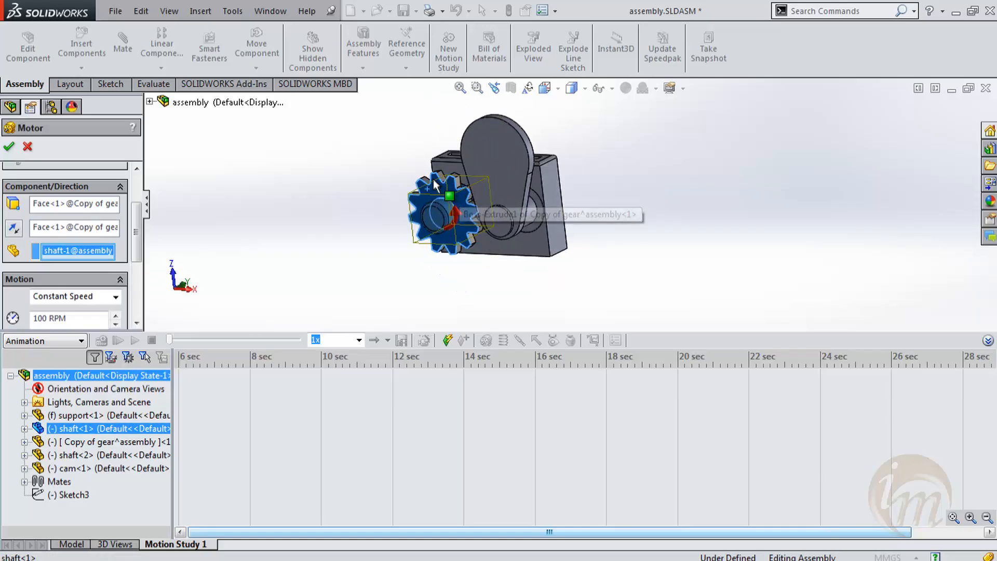
pyautogui.moveTo(366, 231); pyautogui.dragTo(313, 258, button='middle')
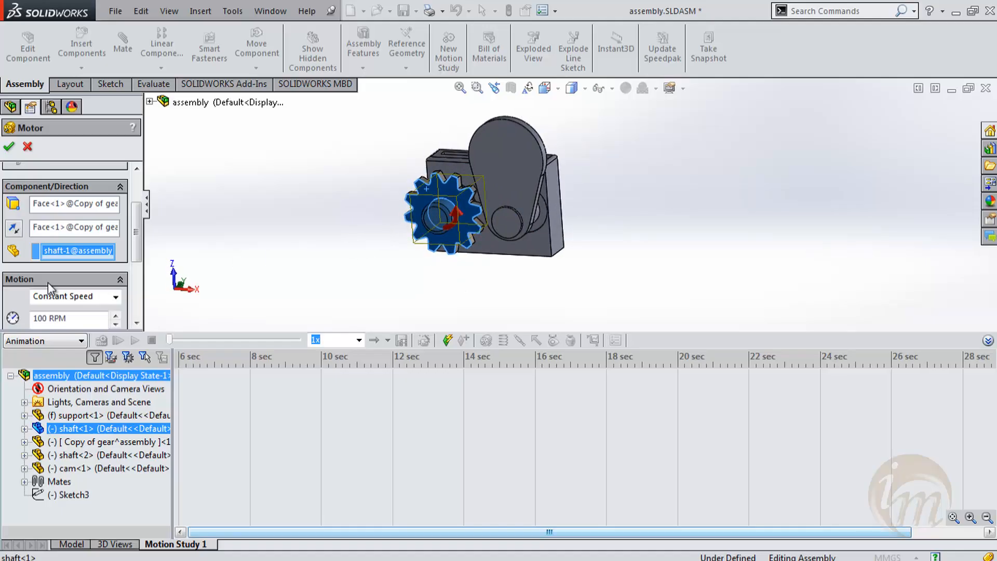
# Step: Try the Distance and Oscillating motion types for the motor
pyautogui.scroll(-3, 130, 256)
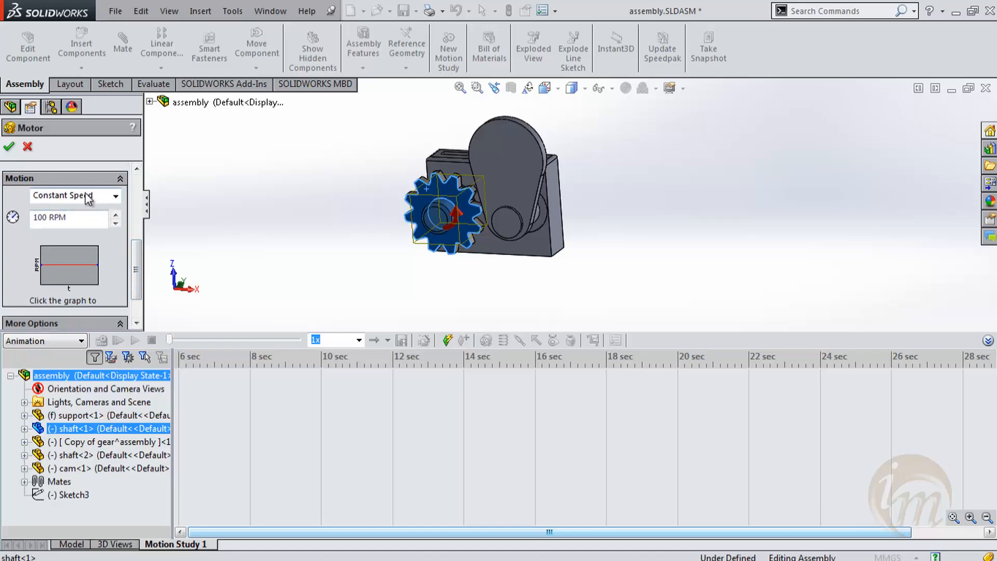
pyautogui.click(89, 198)
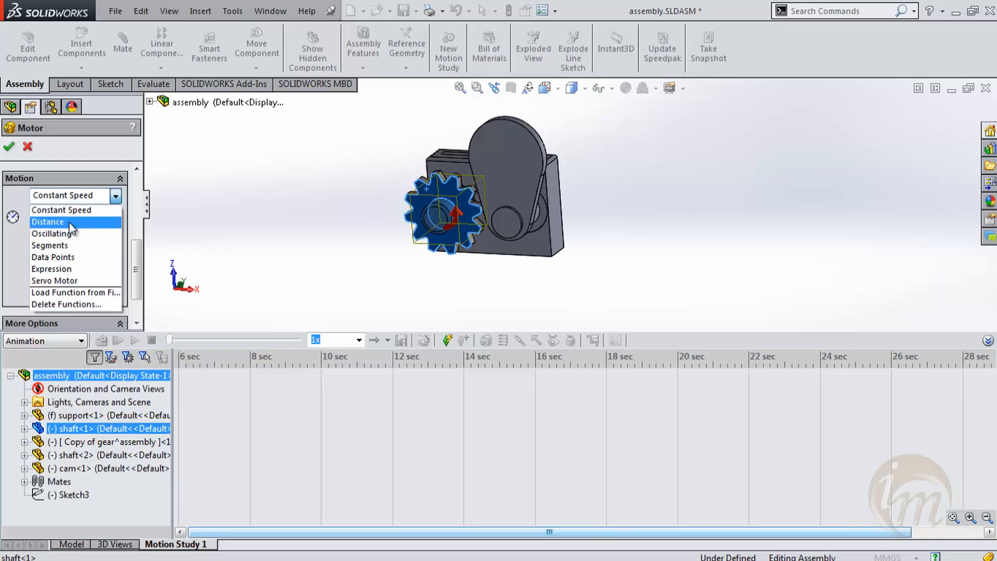
pyautogui.click(47, 222)
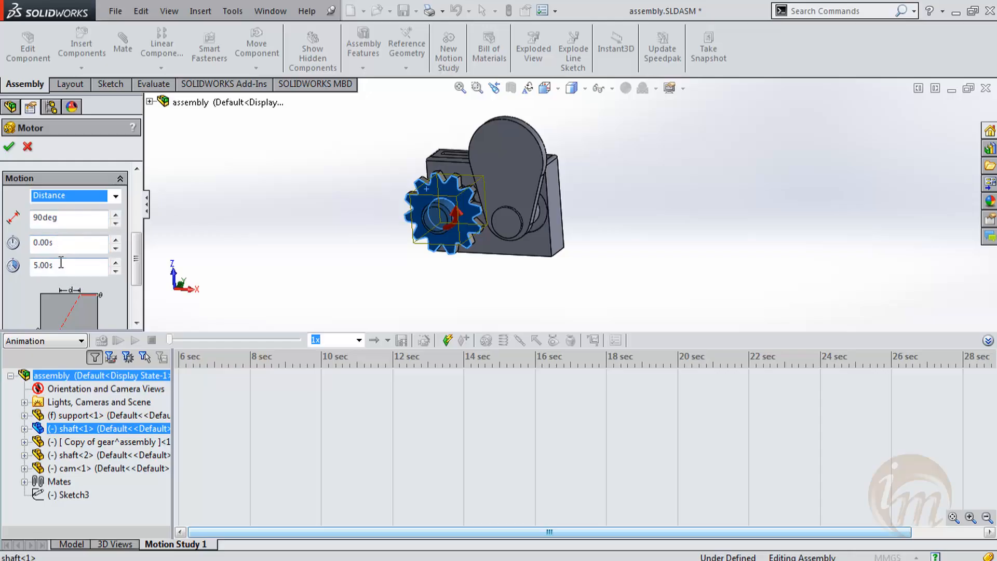
pyautogui.click(89, 197)
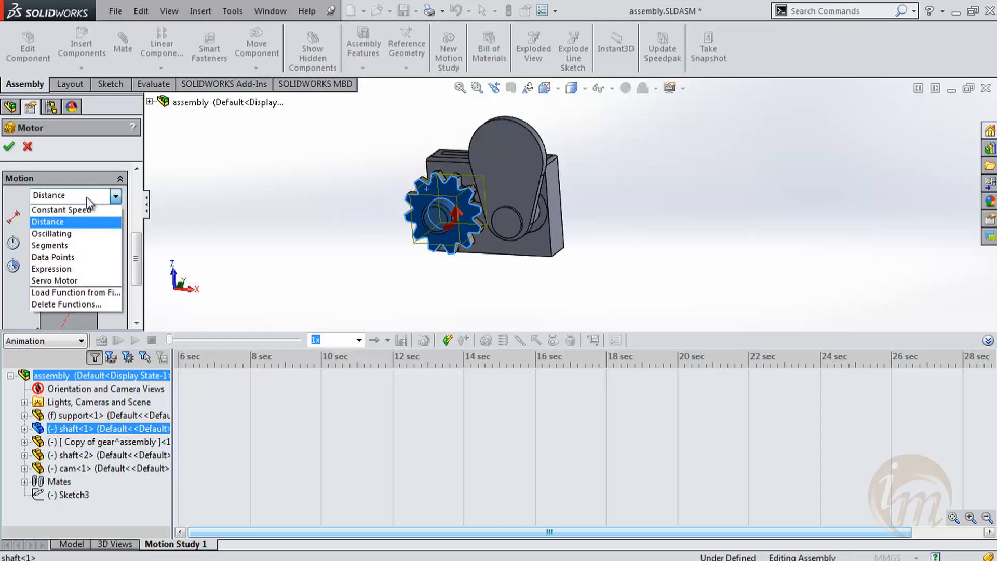
pyautogui.click(85, 234)
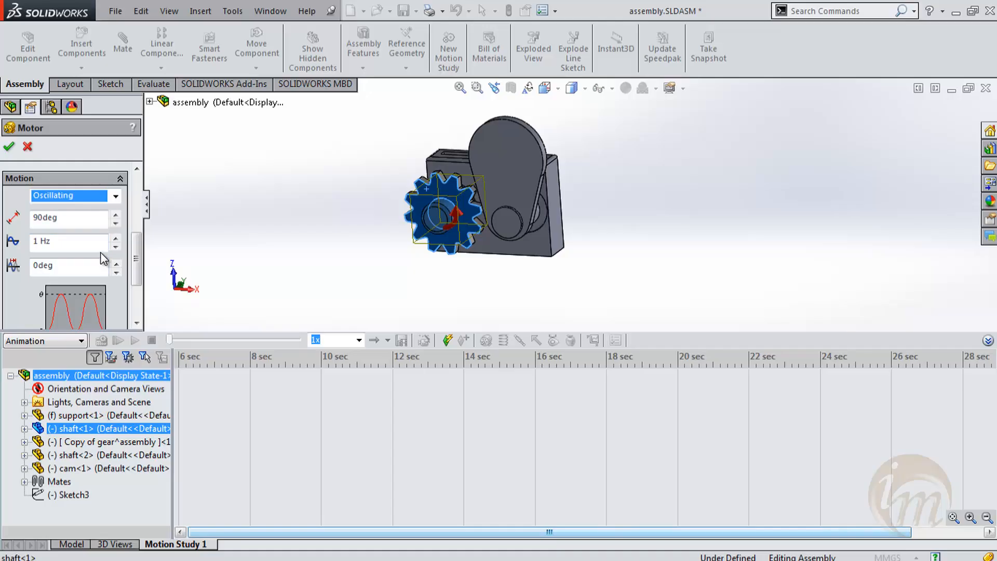
# Step: Try the Segments motion type for the motor and accept the Function Builder without adding any rows
pyautogui.click(57, 195)
pyautogui.click(67, 246)
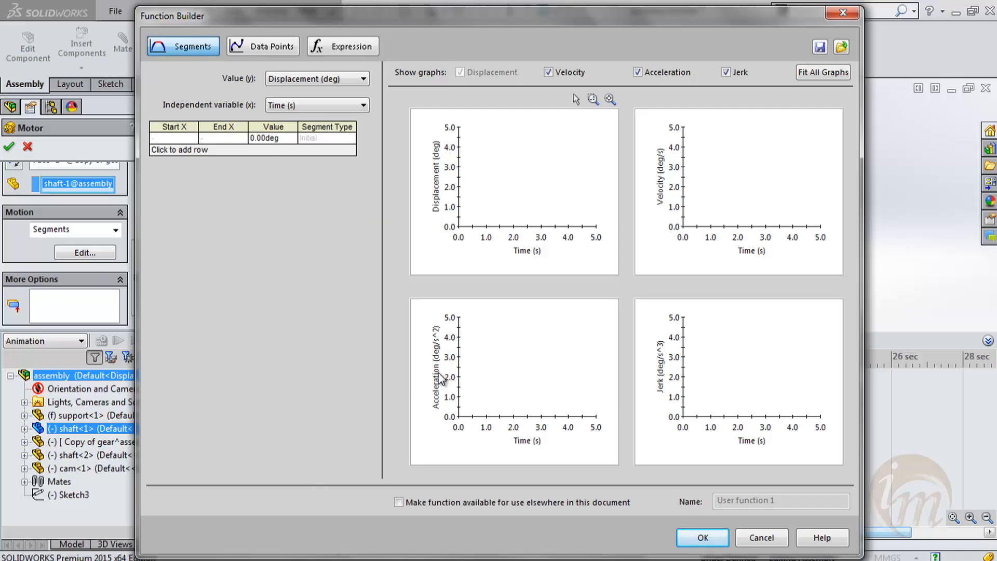
pyautogui.click(703, 530)
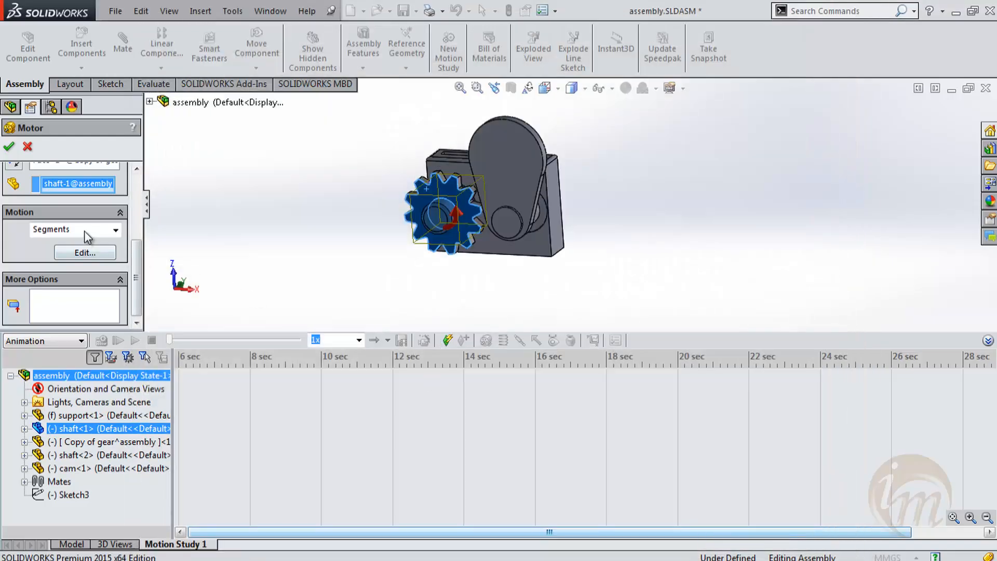
# Step: Set the motor's motion to Constant Speed at 200 RPM and accept the rotary motor
pyautogui.click(84, 231)
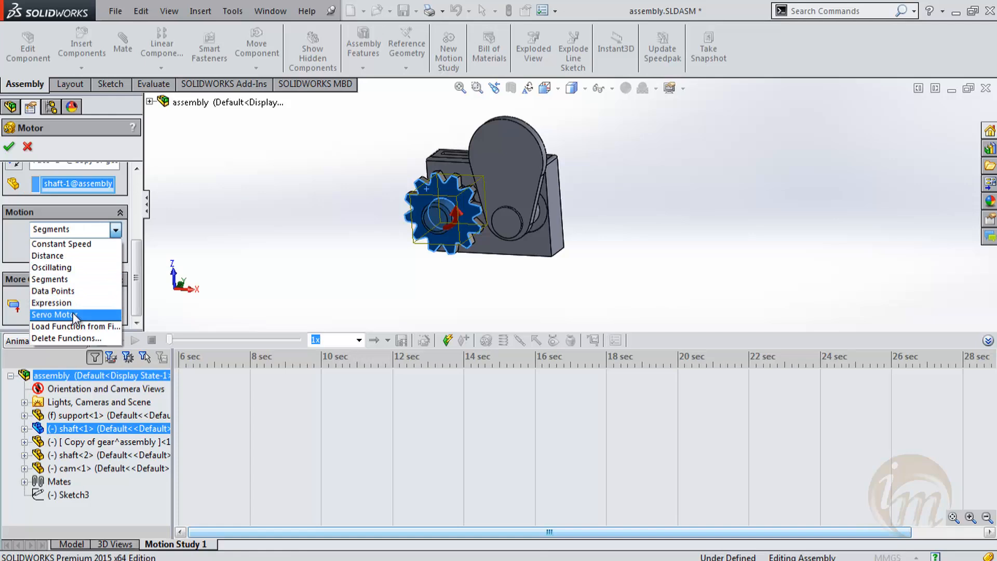
pyautogui.click(63, 244)
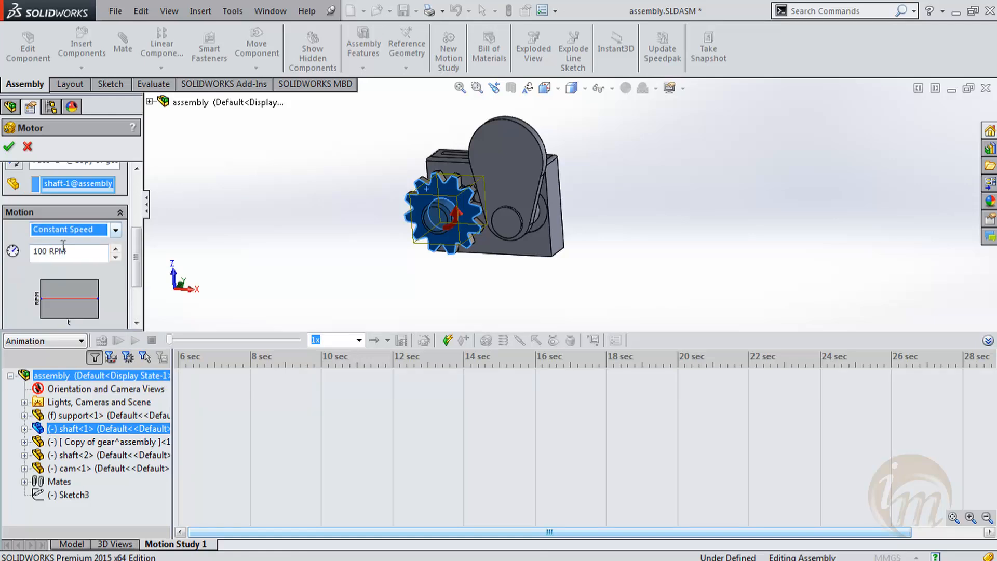
pyautogui.moveTo(402, 280); pyautogui.dragTo(366, 278, button='middle')
pyautogui.press('BackSpace')
pyautogui.moveTo(67, 251); pyautogui.dragTo(15, 248)
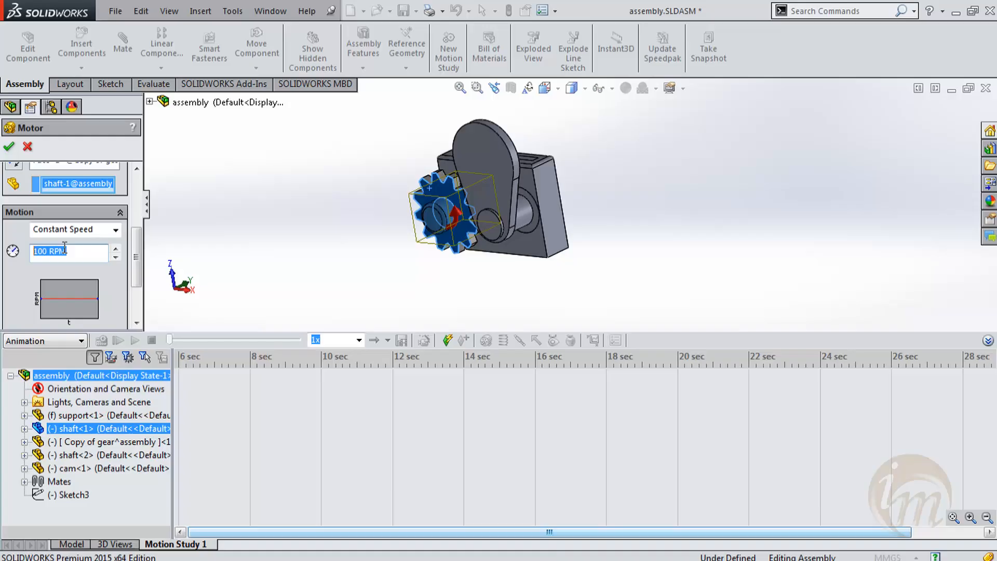
pyautogui.write('200')
pyautogui.press('Return')
pyautogui.click(8, 147)
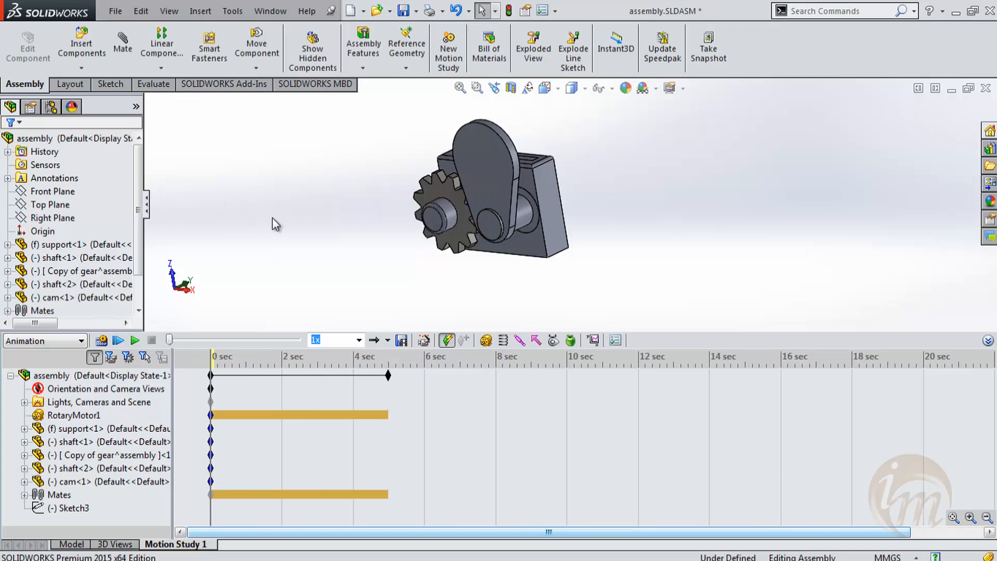
# Step: Examine the rotary motor and the individual mates with their duration bars in the motion study tree
pyautogui.click(63, 416)
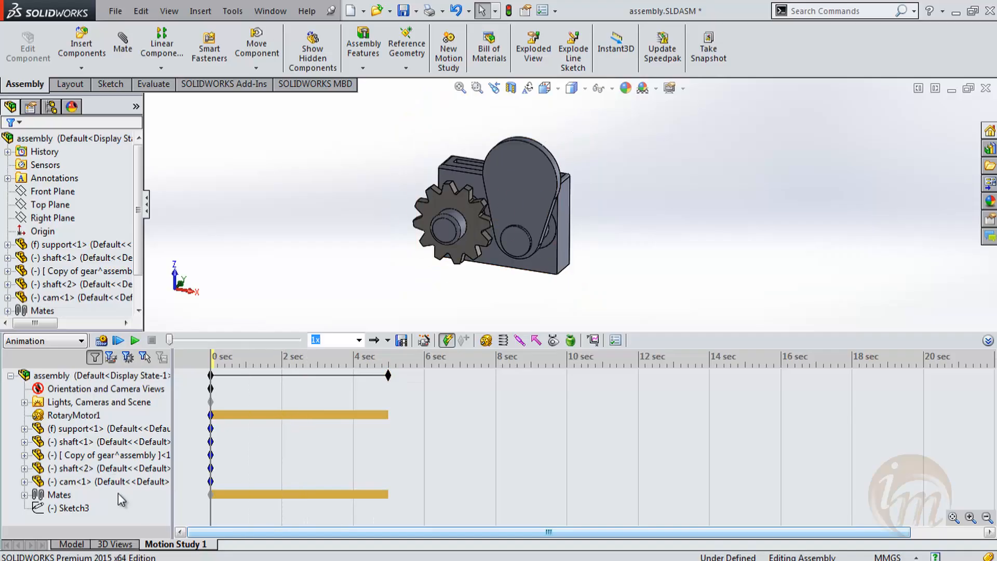
pyautogui.click(25, 495)
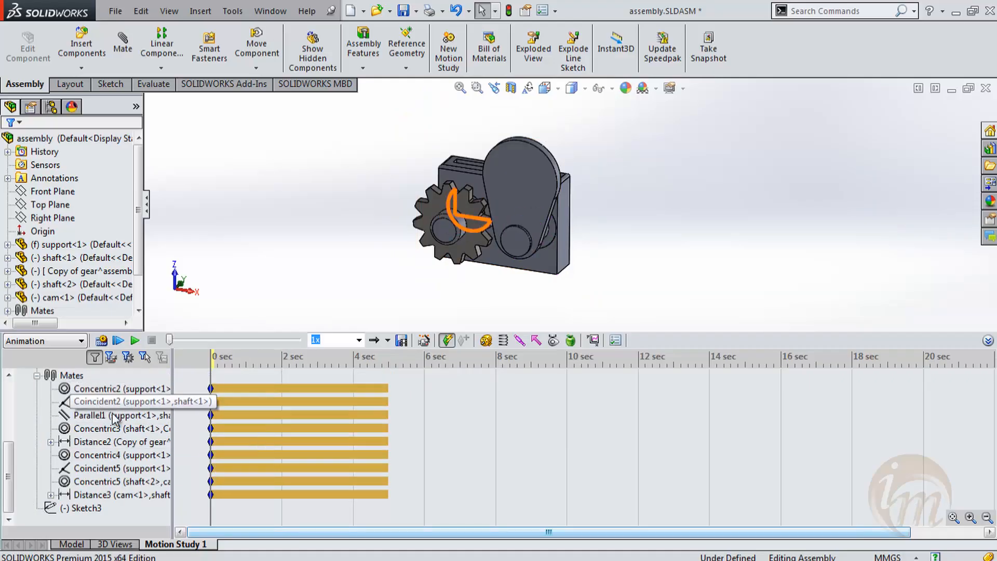
pyautogui.click(257, 481)
pyautogui.click(263, 394)
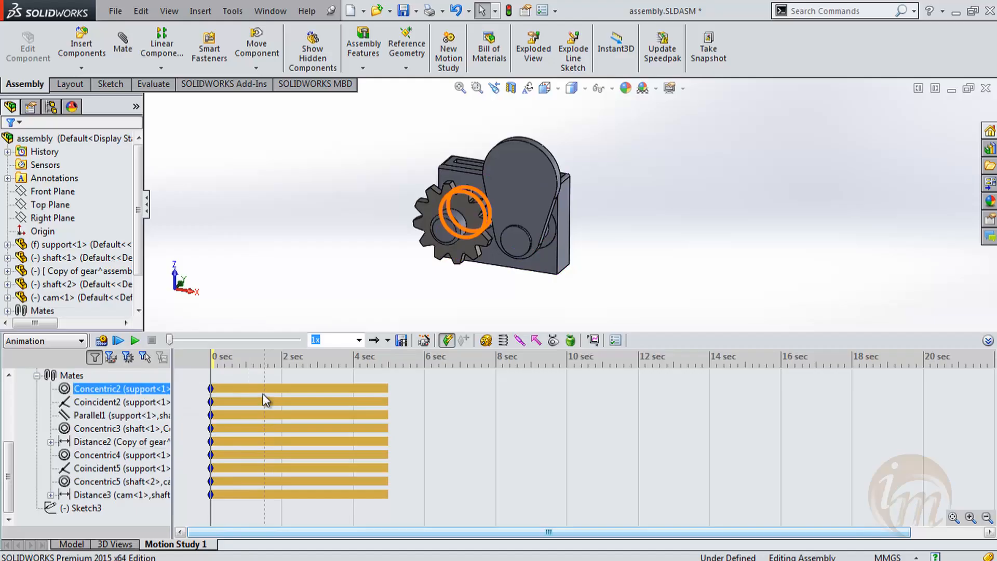
pyautogui.click(37, 376)
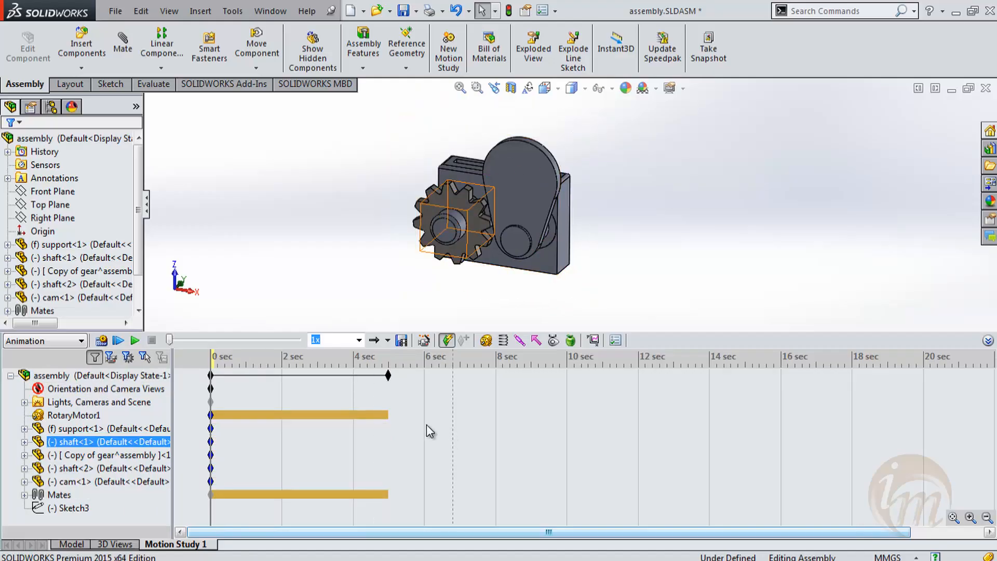
# Step: Check where the motor, mates and components end on the timeline, and view the available playback speeds
pyautogui.click(355, 414)
pyautogui.click(383, 494)
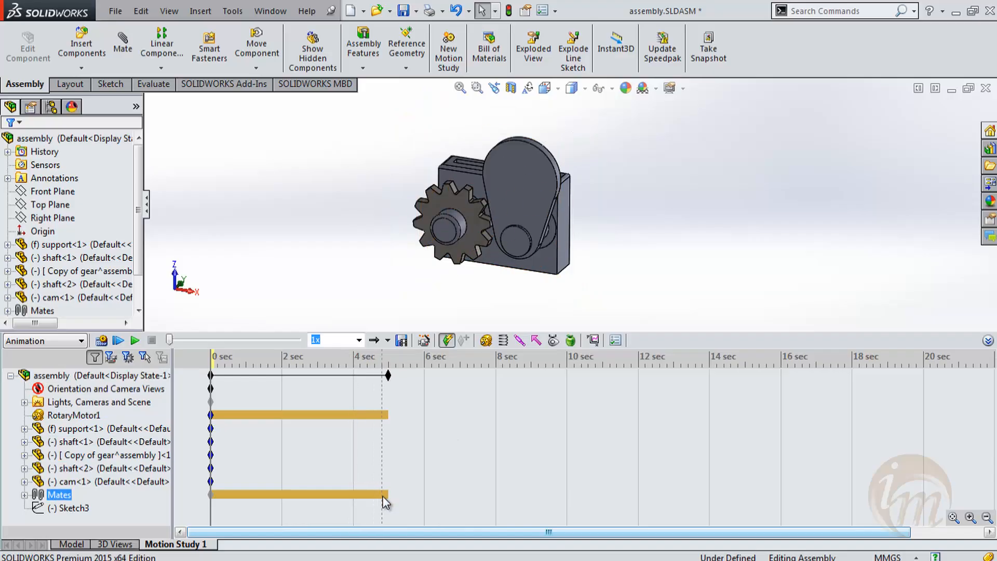
pyautogui.click(391, 448)
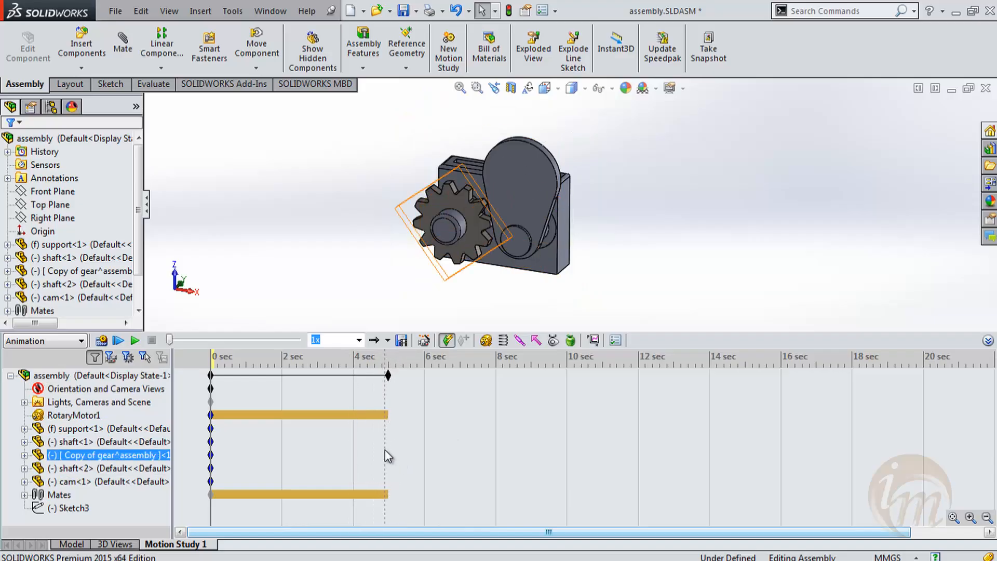
pyautogui.click(389, 428)
pyautogui.click(388, 403)
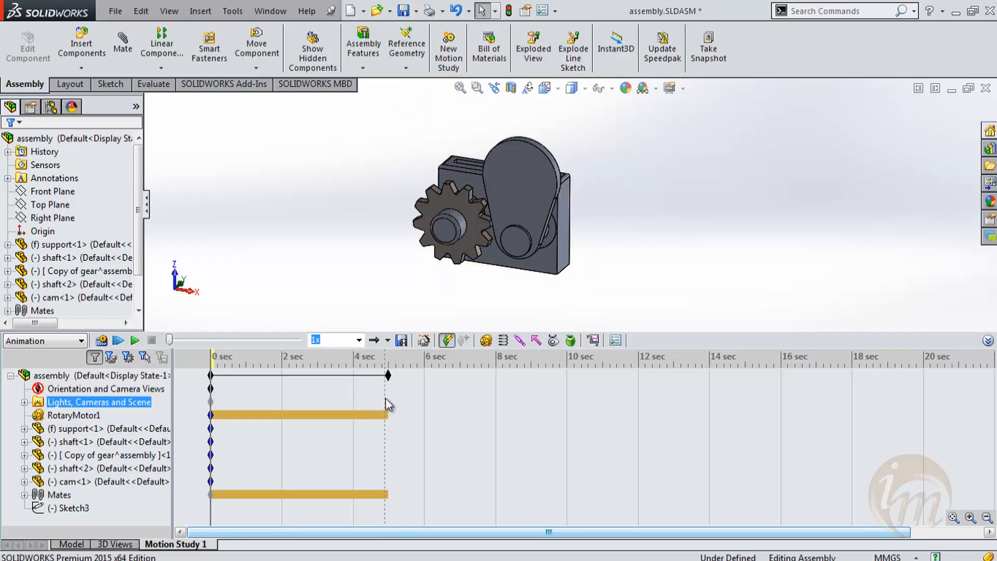
pyautogui.click(388, 374)
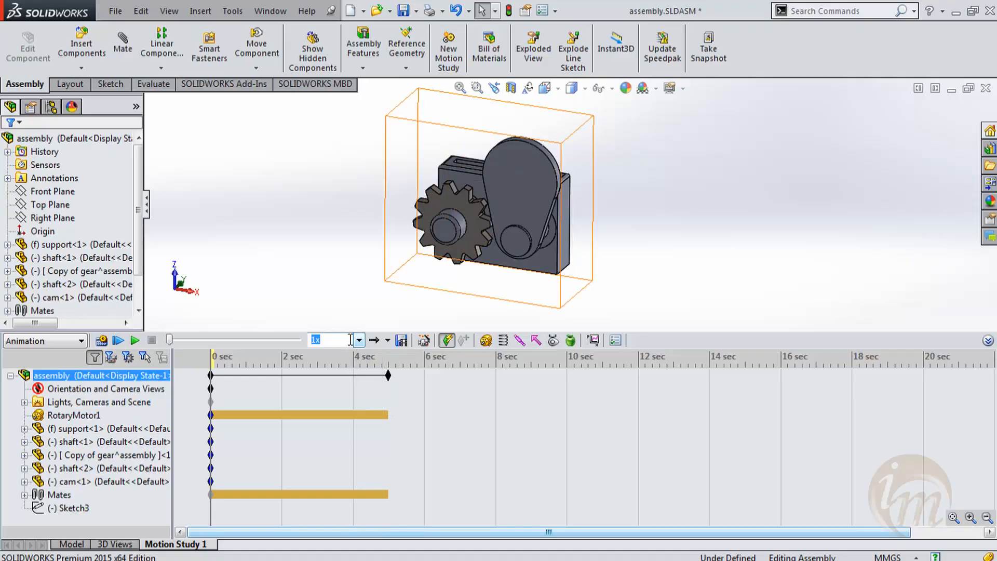
pyautogui.click(359, 340)
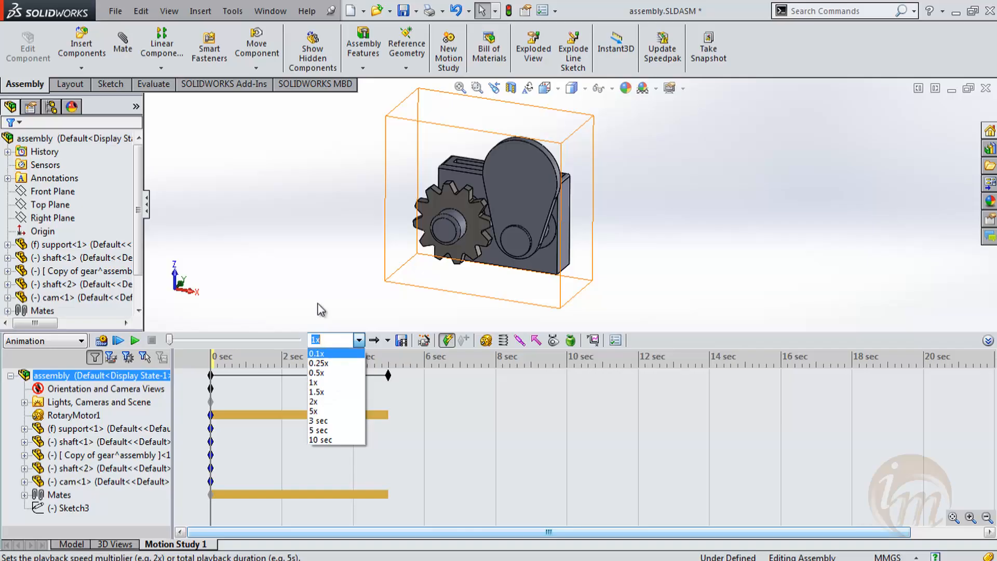
pyautogui.click(310, 283)
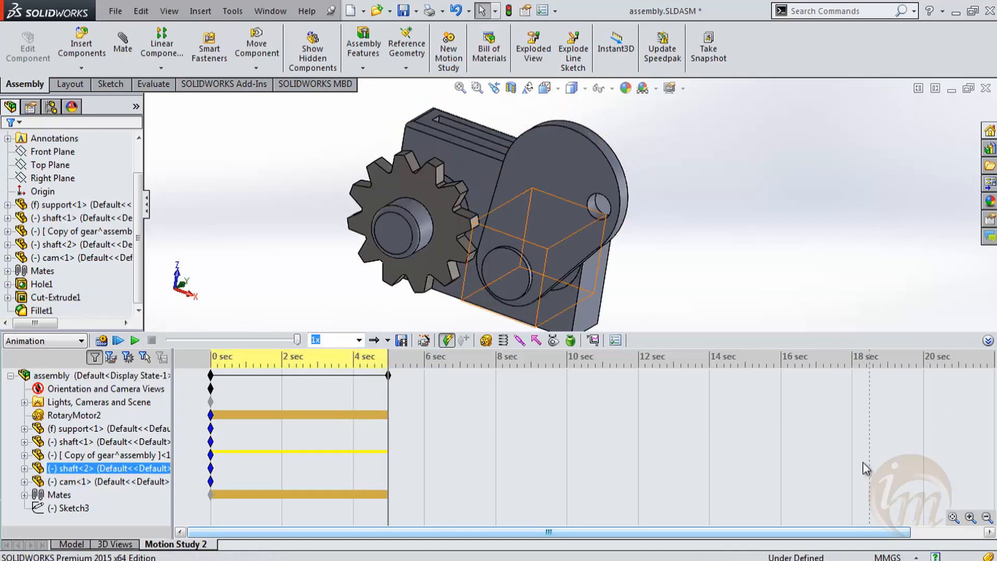
# Step: Play the motion study animation of the gear and cam assembly
pyautogui.click(337, 377)
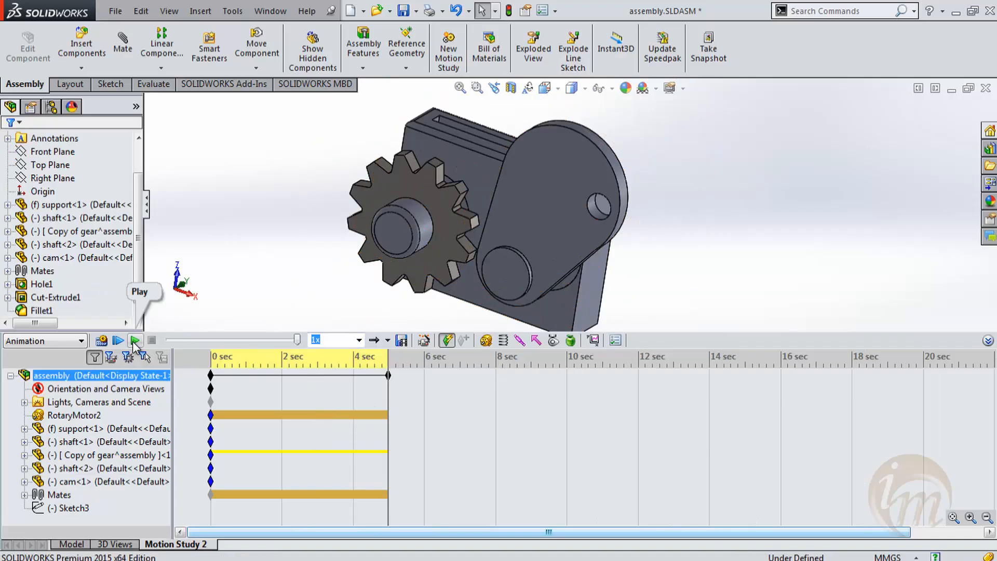
pyautogui.click(134, 340)
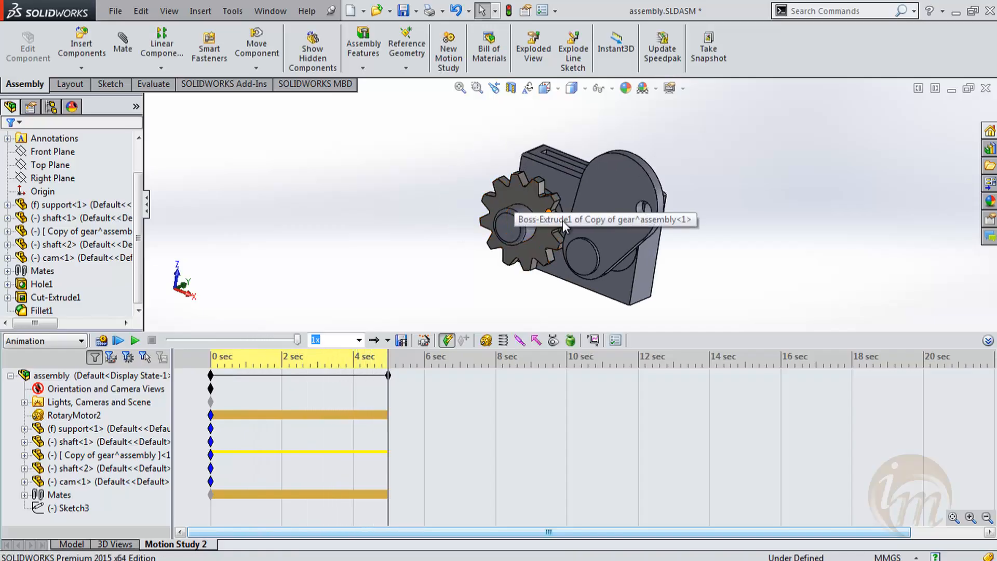
pyautogui.moveTo(558, 223); pyautogui.dragTo(564, 231, button='middle')
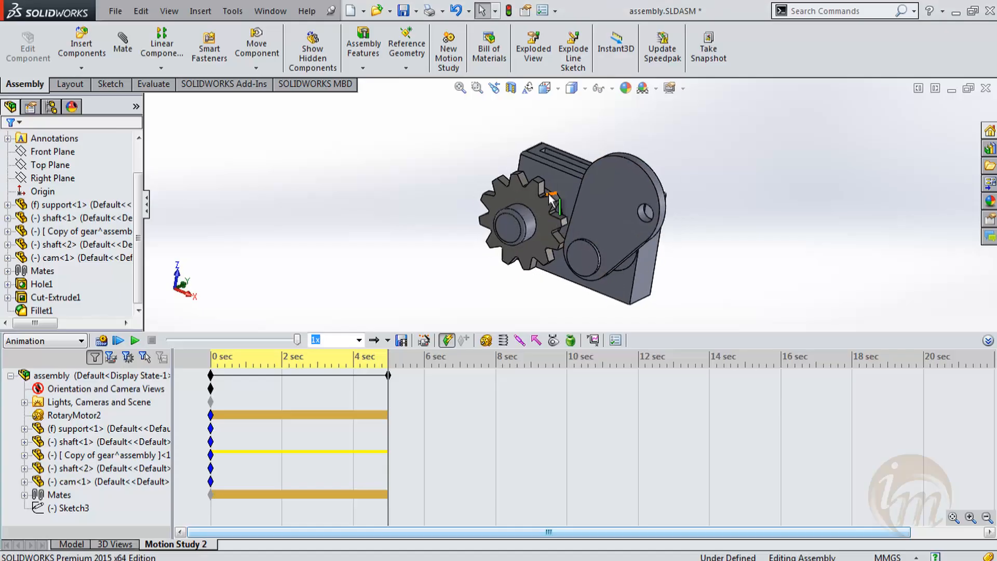
# Step: Edit the rotary motor to reverse its direction, accept it, and play the animation
pyautogui.rightClick(90, 414)
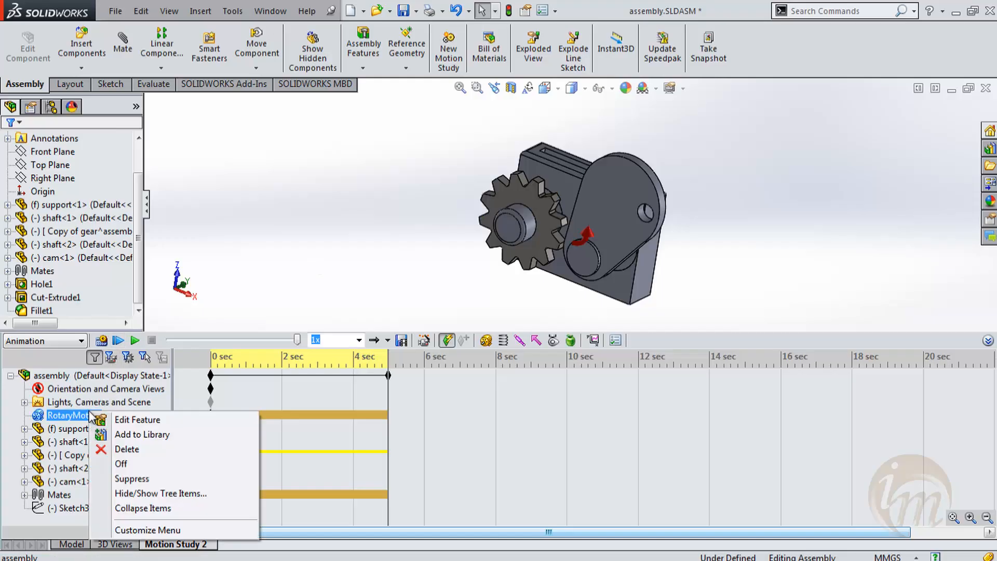
pyautogui.click(124, 422)
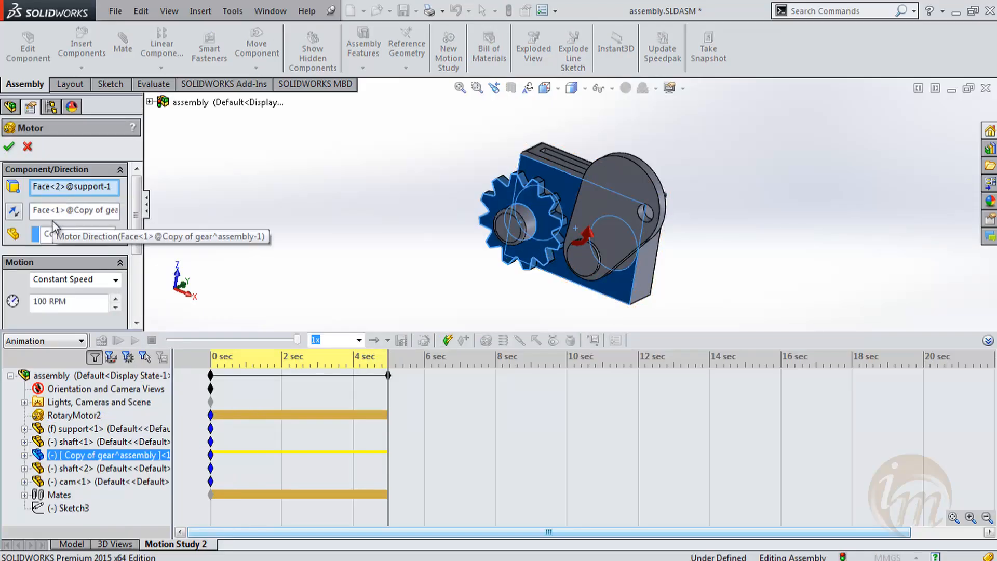
pyautogui.click(14, 212)
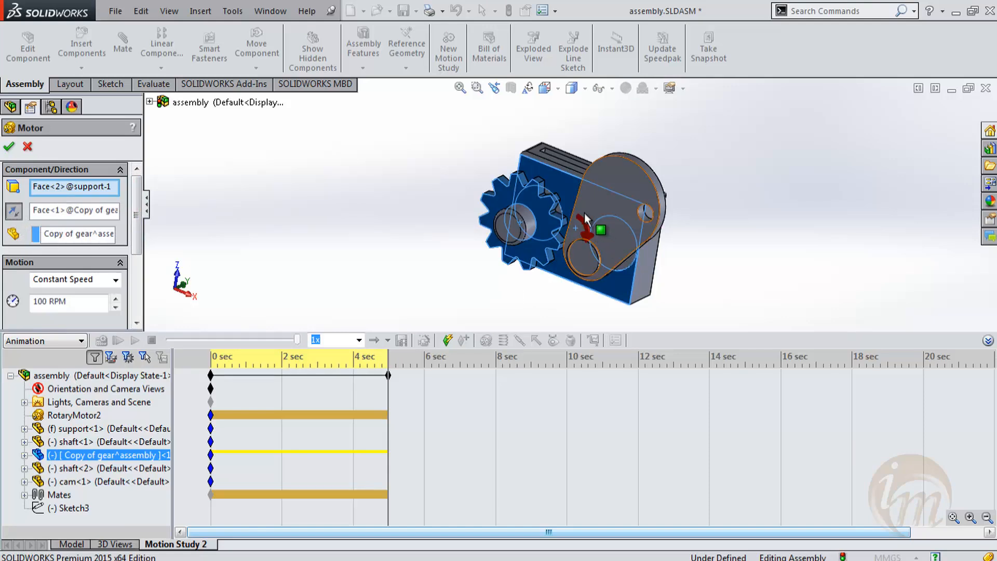
pyautogui.moveTo(584, 206); pyautogui.dragTo(597, 231, button='middle')
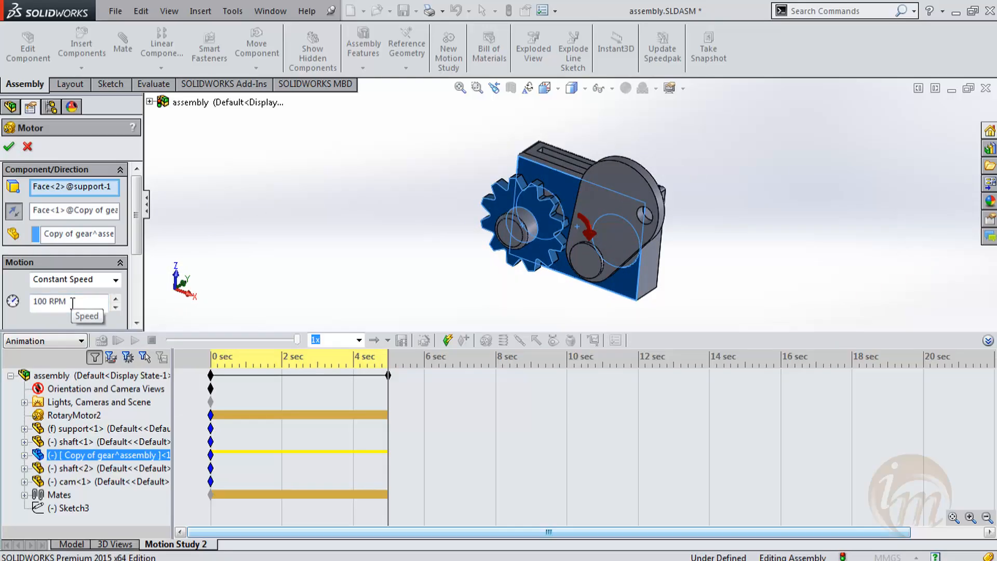
pyautogui.click(9, 149)
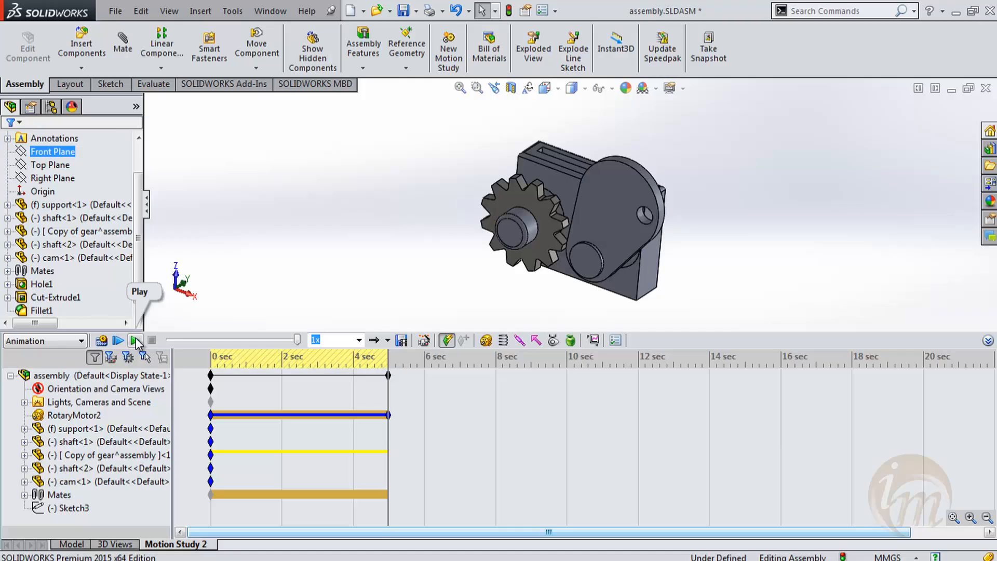
pyautogui.click(135, 340)
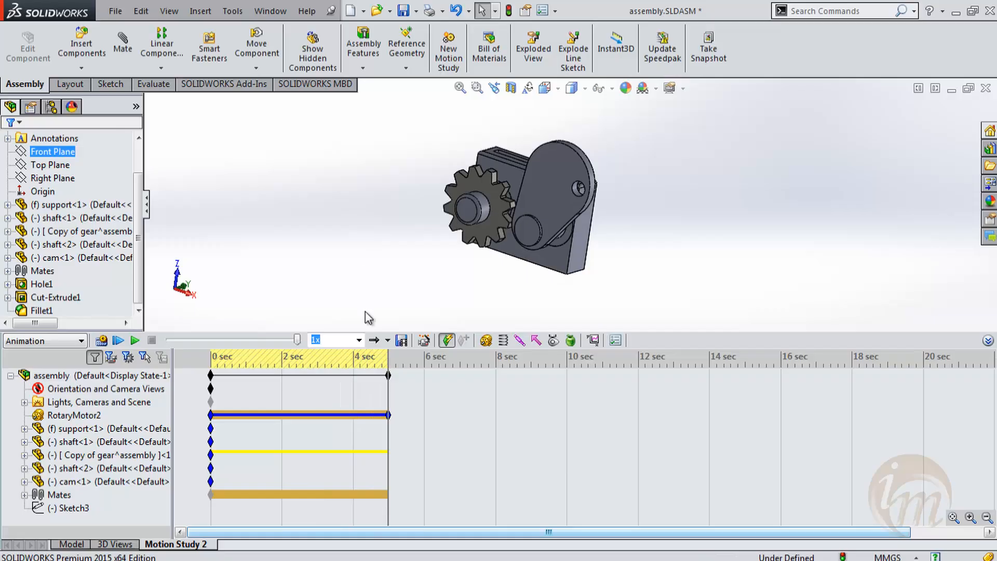
# Step: Play the animation at 2x playback speed and restore the speed to 1x
pyautogui.click(358, 340)
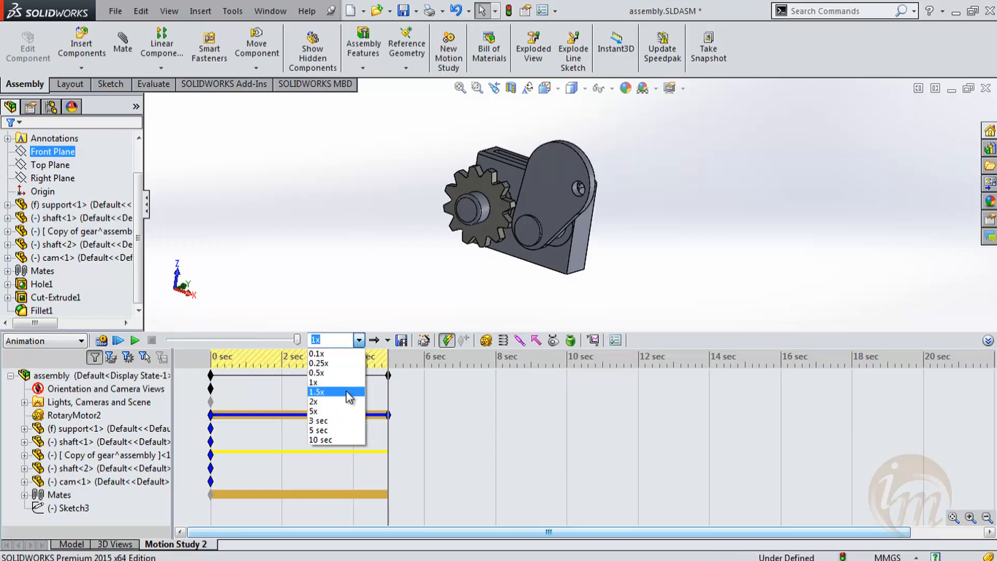
pyautogui.click(346, 401)
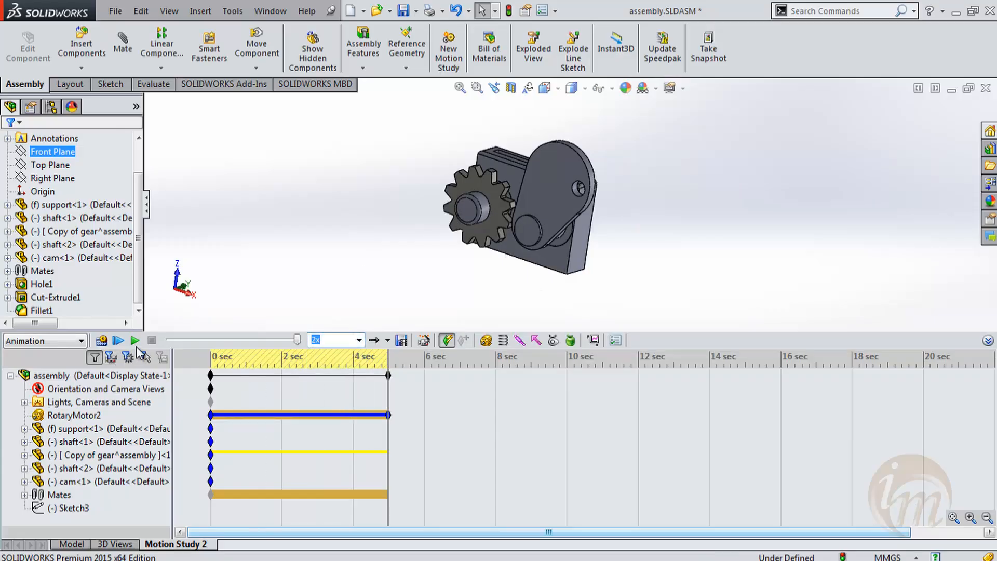
pyautogui.click(135, 340)
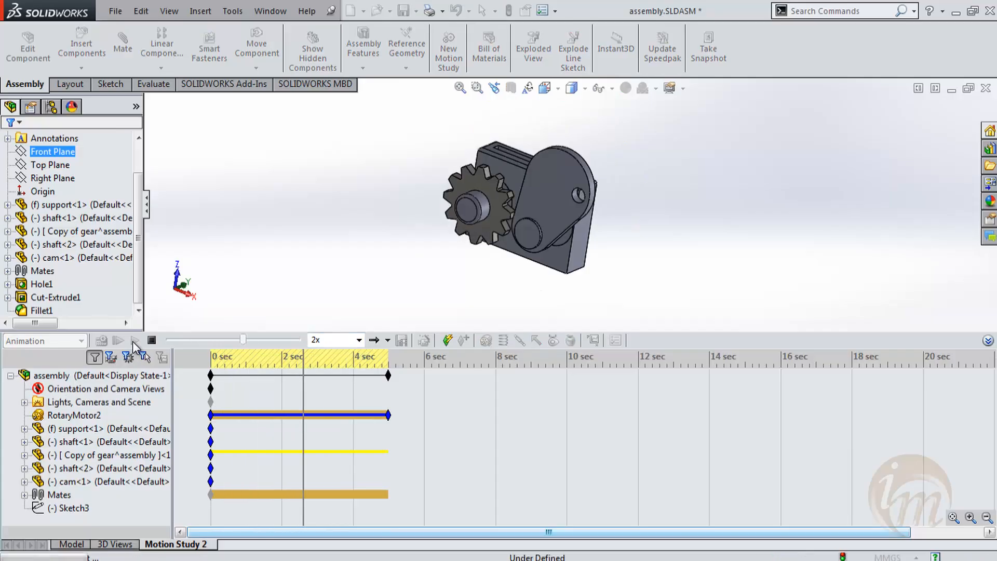
pyautogui.click(358, 340)
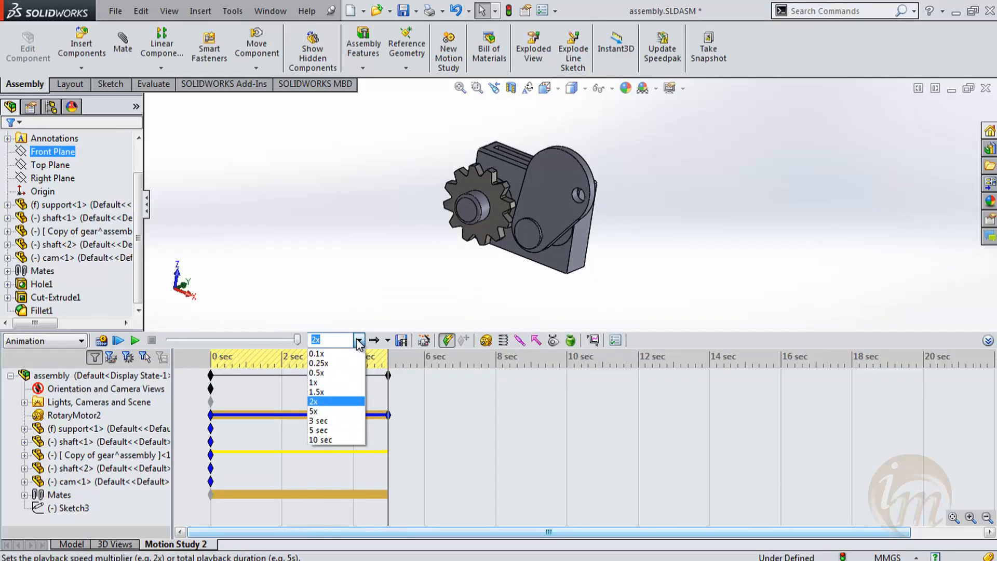
pyautogui.click(339, 383)
pyautogui.moveTo(374, 292); pyautogui.dragTo(374, 292, button='middle')
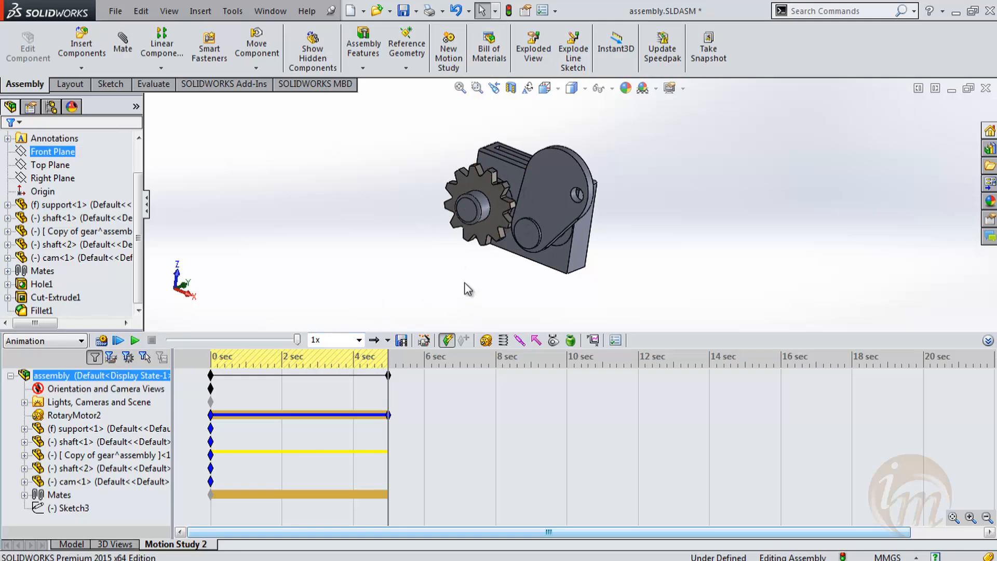
# Step: Try the Loop playback mode by playing the animation, and stop the playback
pyautogui.click(388, 341)
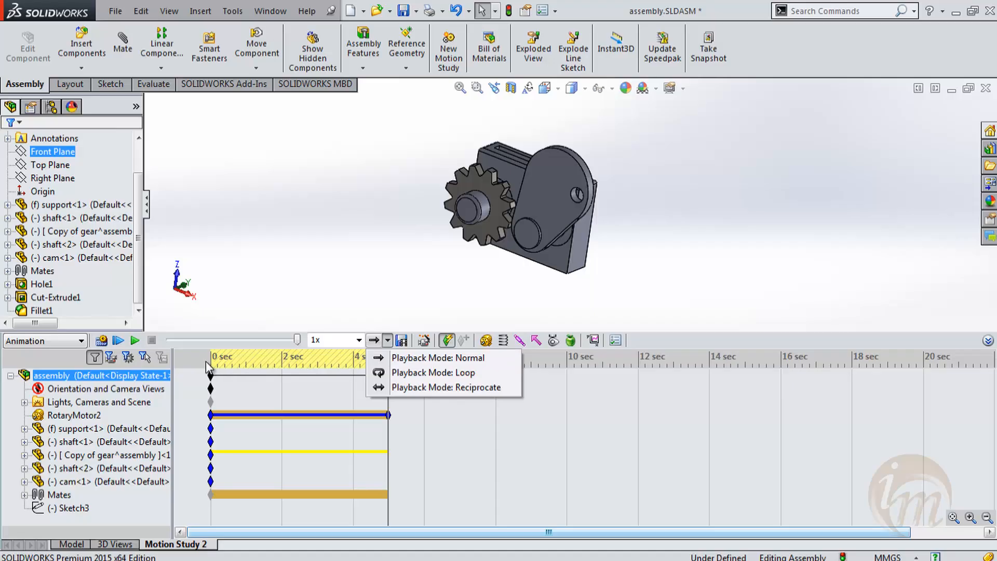
pyautogui.click(424, 372)
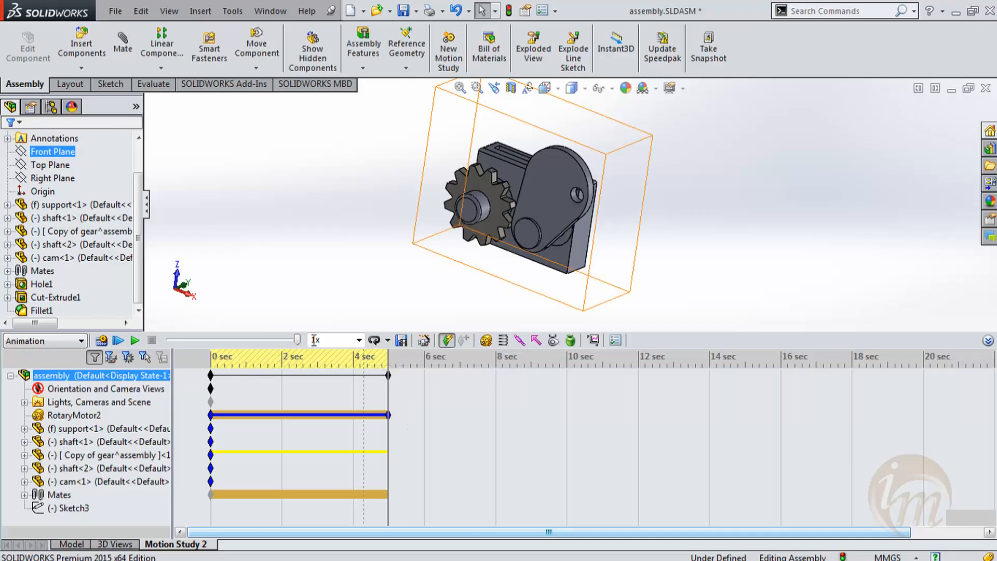
pyautogui.click(135, 341)
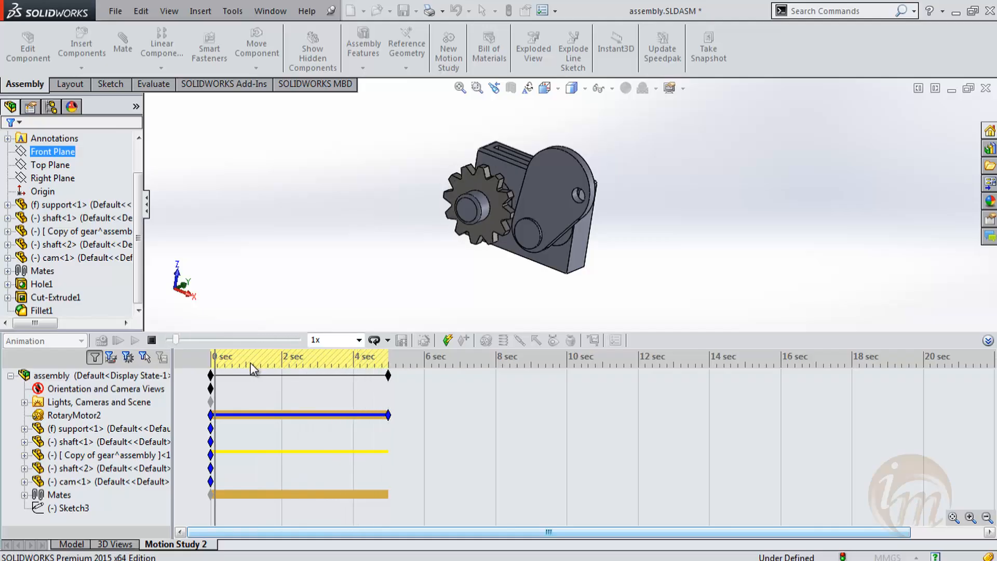
pyautogui.click(151, 341)
# Step: Set the playback mode to Reciprocate and play the animation
pyautogui.click(388, 340)
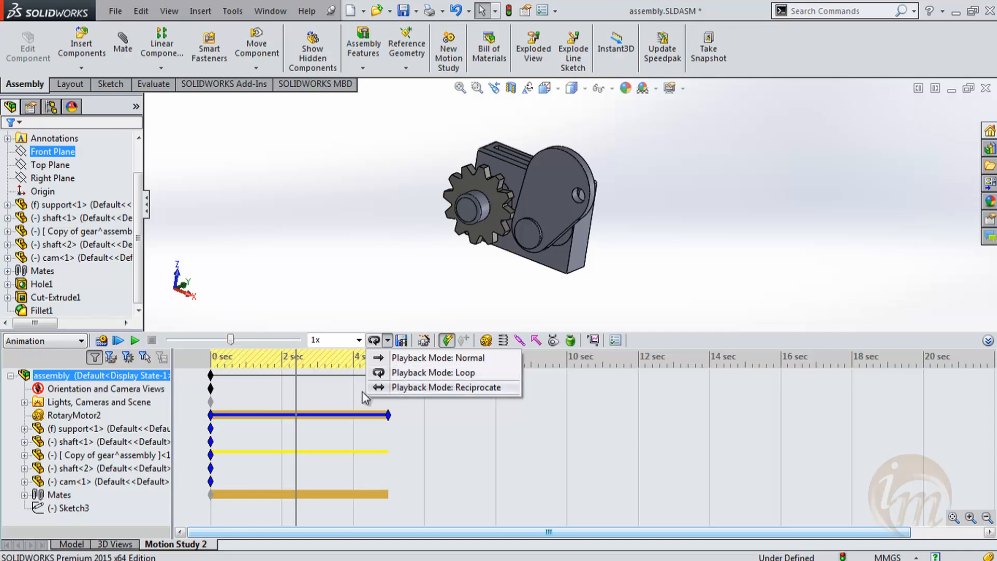
pyautogui.click(407, 390)
pyautogui.click(135, 340)
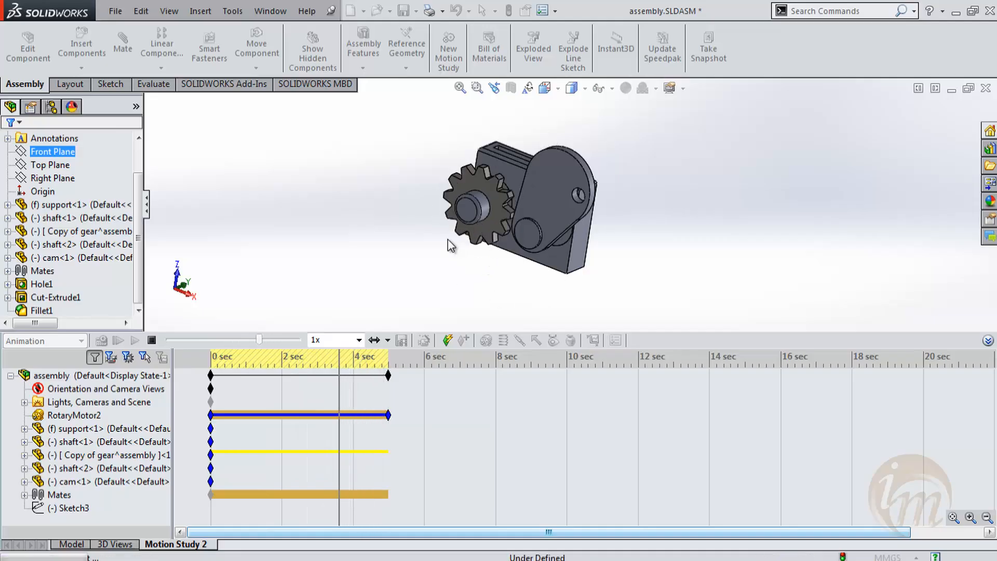
# Step: Stop the reciprocating playback and set the playback mode to Normal
pyautogui.click(151, 340)
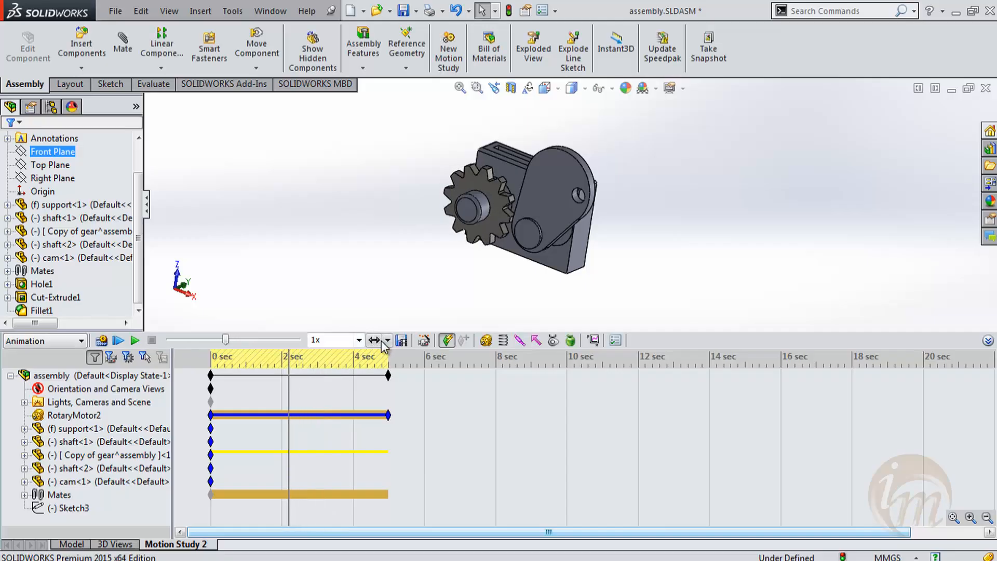
pyautogui.click(387, 340)
pyautogui.click(437, 357)
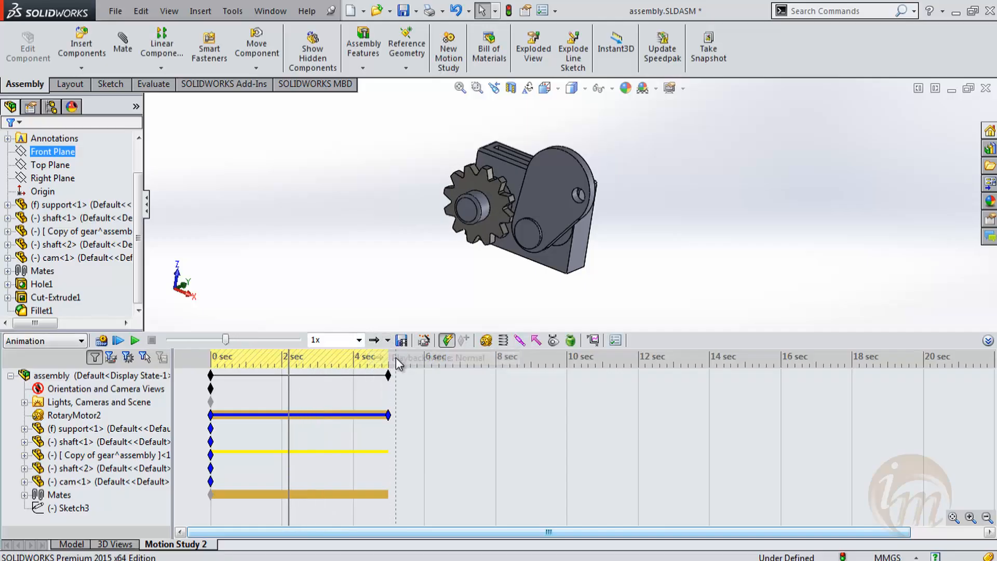
pyautogui.click(370, 376)
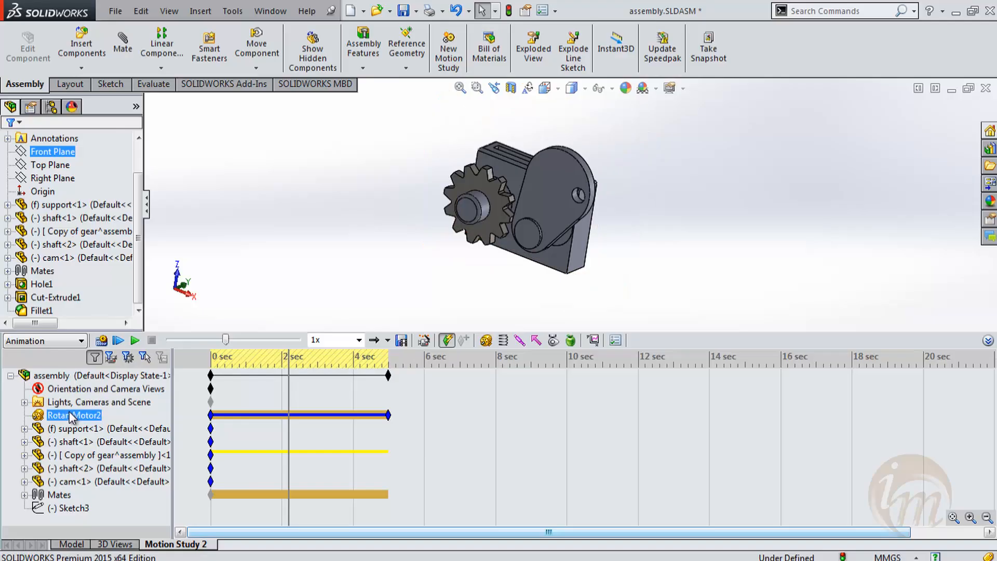
# Step: Add a 100 RPM constant-speed rotary motor on the support's front face, moving relative to the gear component
pyautogui.click(492, 341)
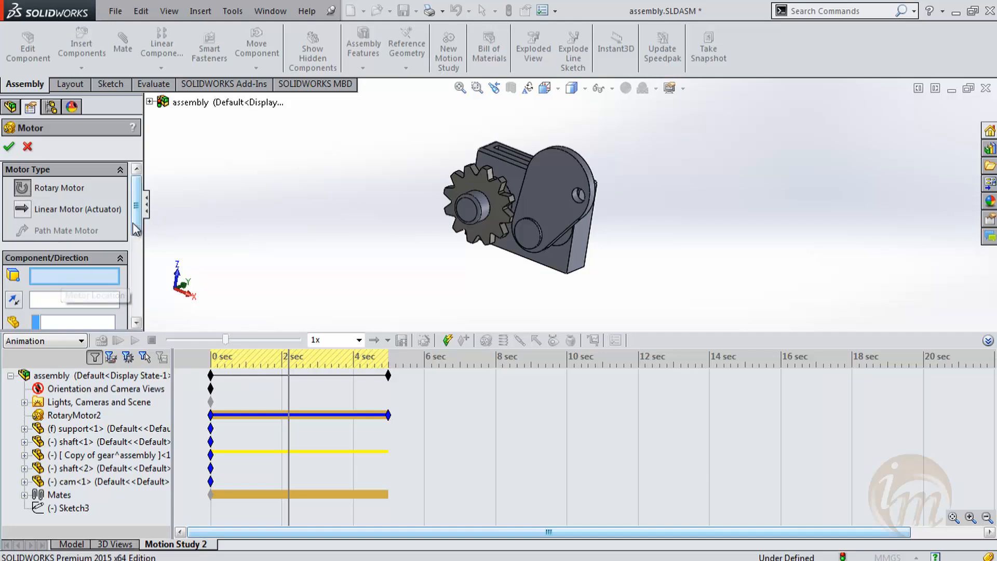
pyautogui.scroll(-2, 136, 228)
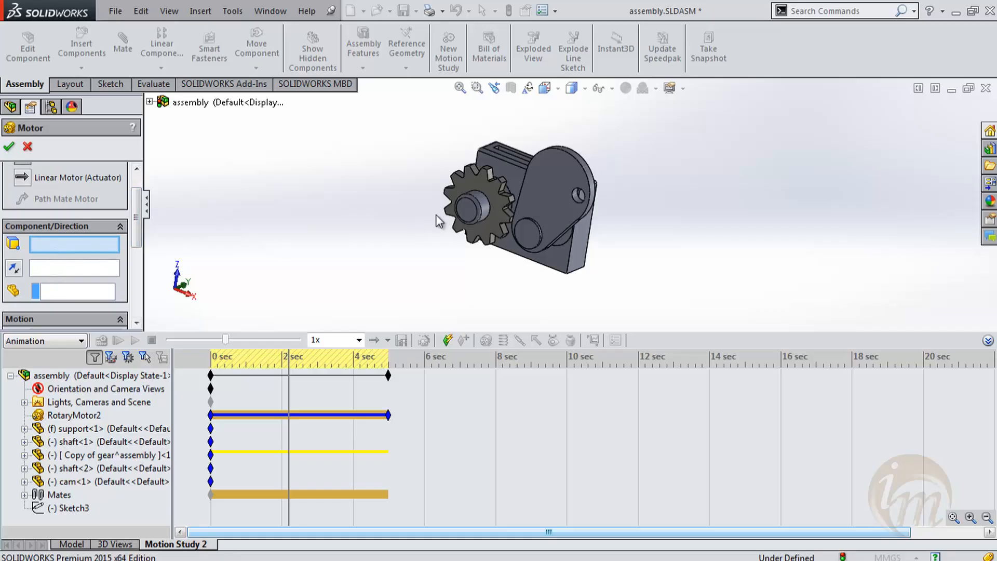
pyautogui.click(511, 172)
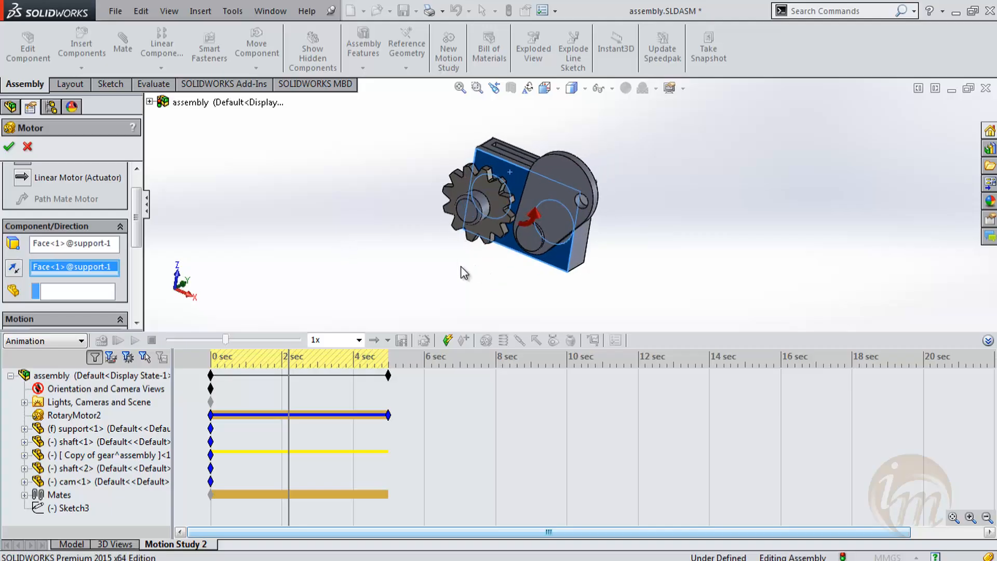
pyautogui.click(58, 289)
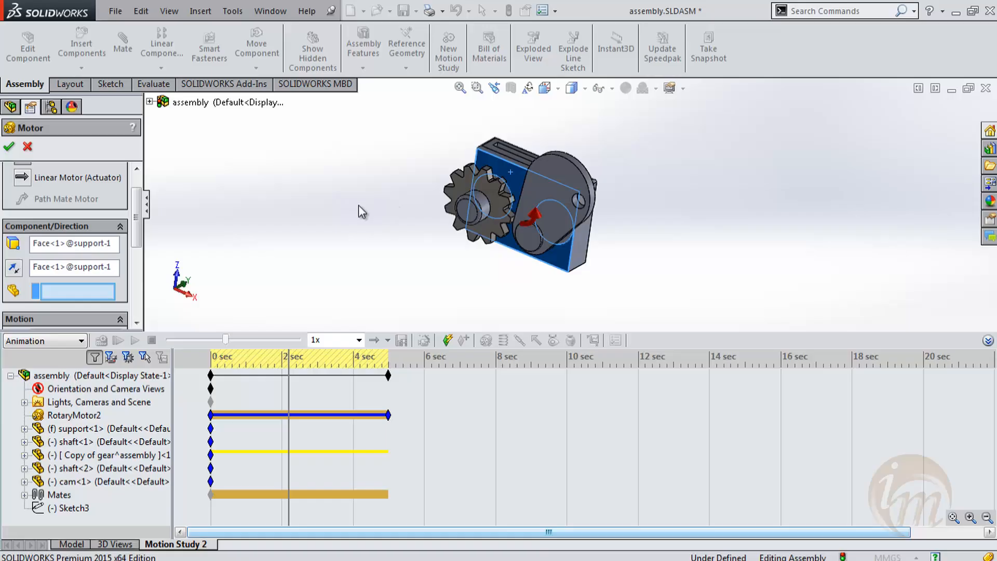
pyautogui.click(463, 185)
pyautogui.moveTo(374, 184); pyautogui.dragTo(501, 229, button='middle')
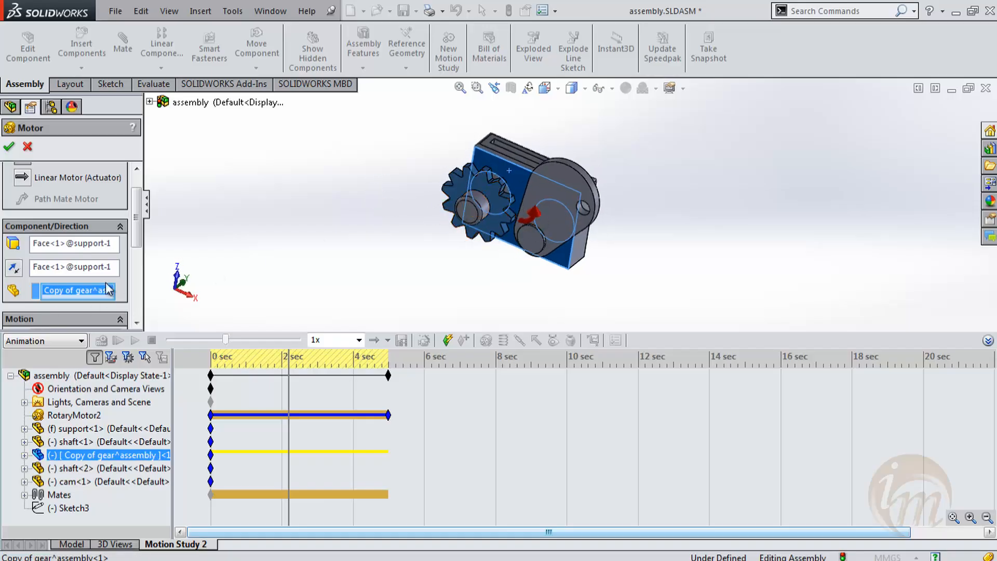
pyautogui.moveTo(136, 228); pyautogui.dragTo(136, 275)
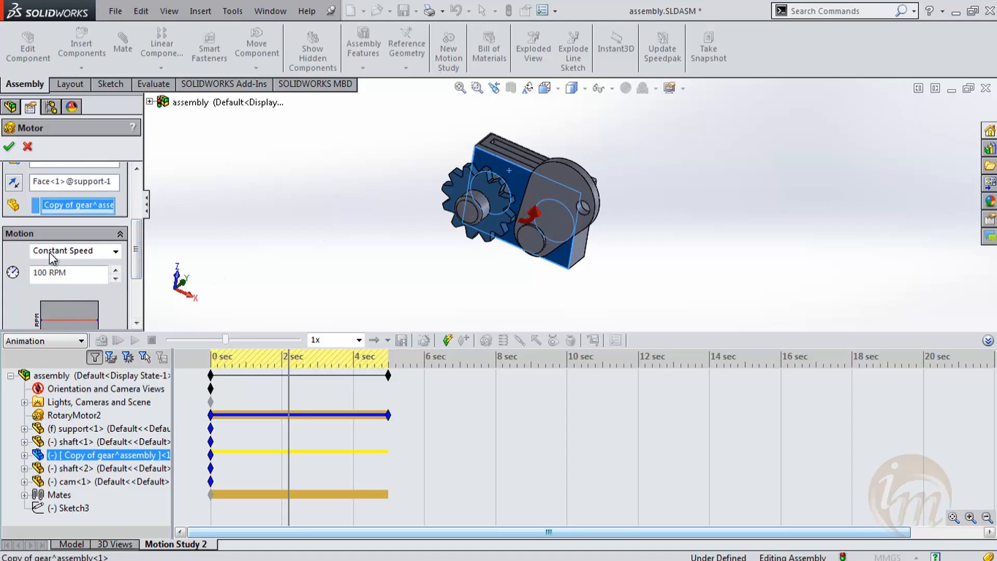
pyautogui.click(8, 146)
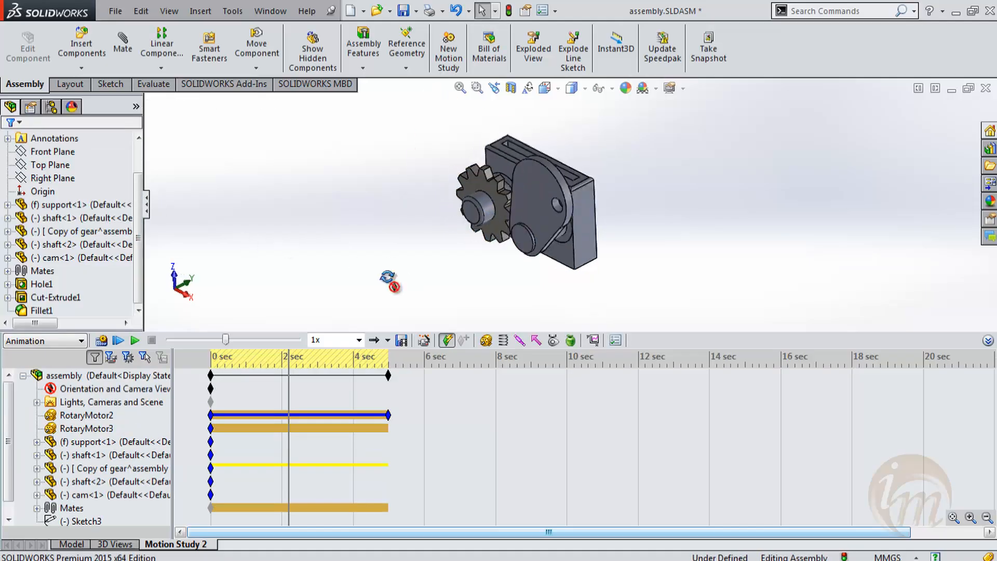
# Step: Play the animation with both motors, move the time bar to about 0.1 sec, and play it again
pyautogui.click(135, 341)
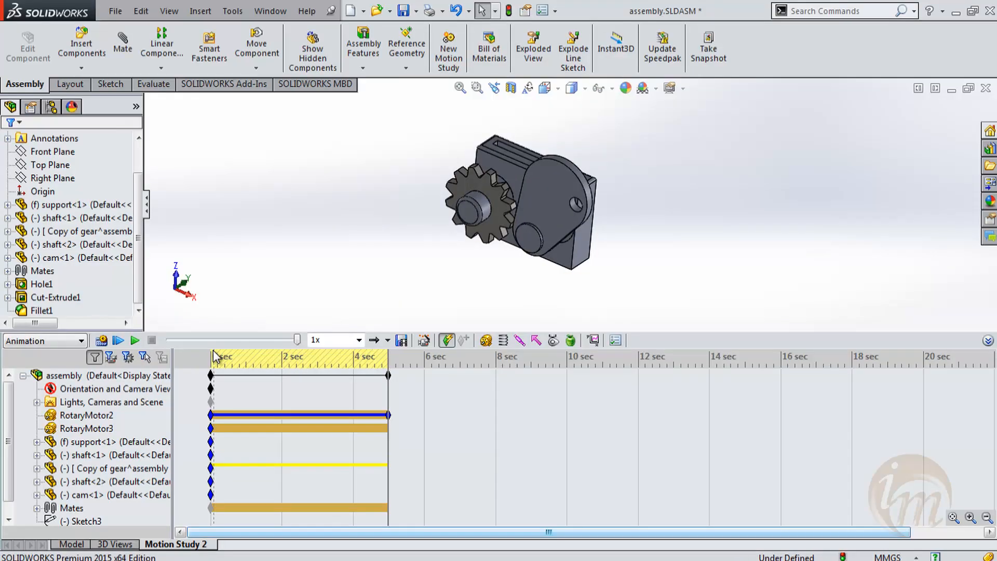
pyautogui.click(213, 351)
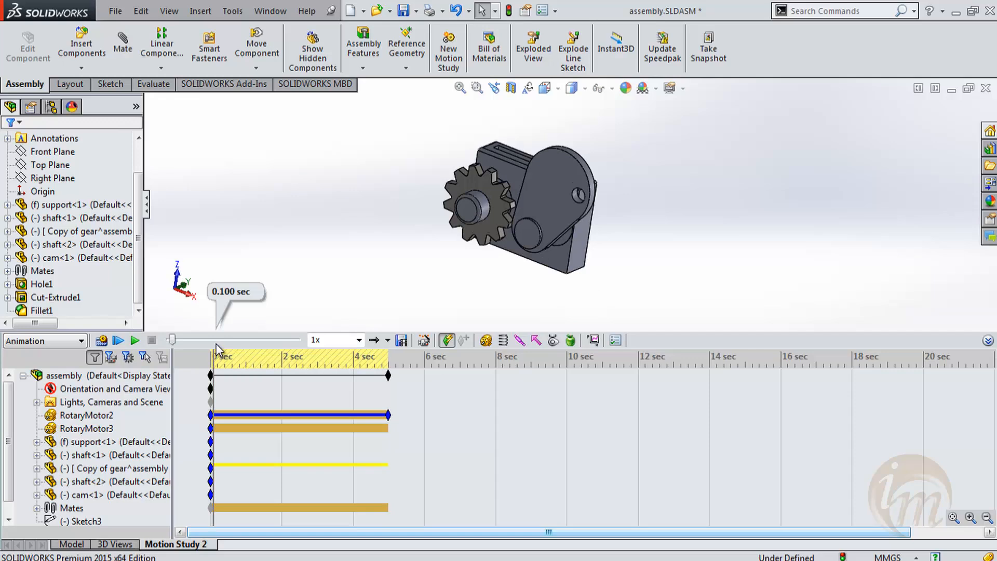
pyautogui.click(140, 341)
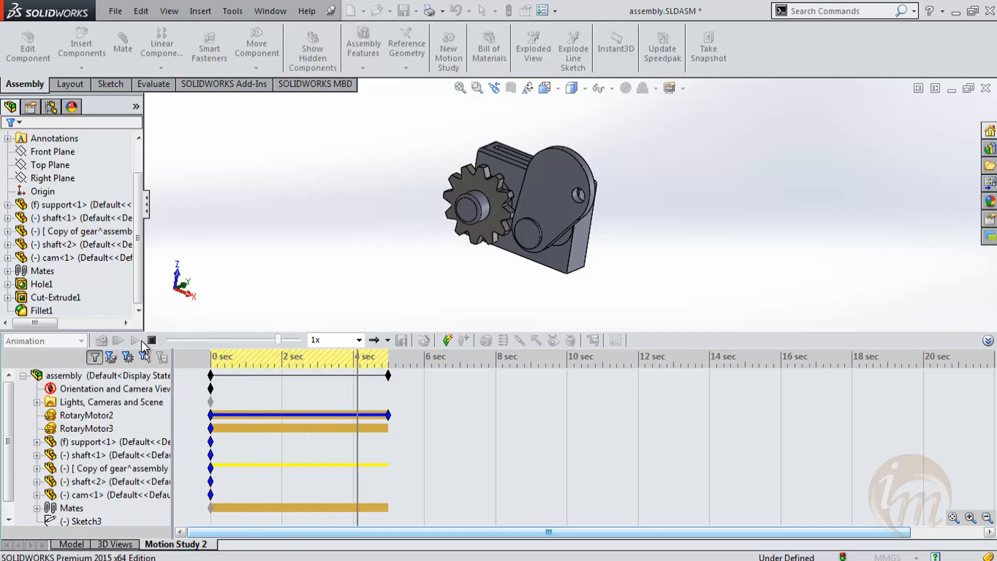
# Step: Delete RotaryMotor3 from the motion study and confirm the deletion
pyautogui.click(107, 428)
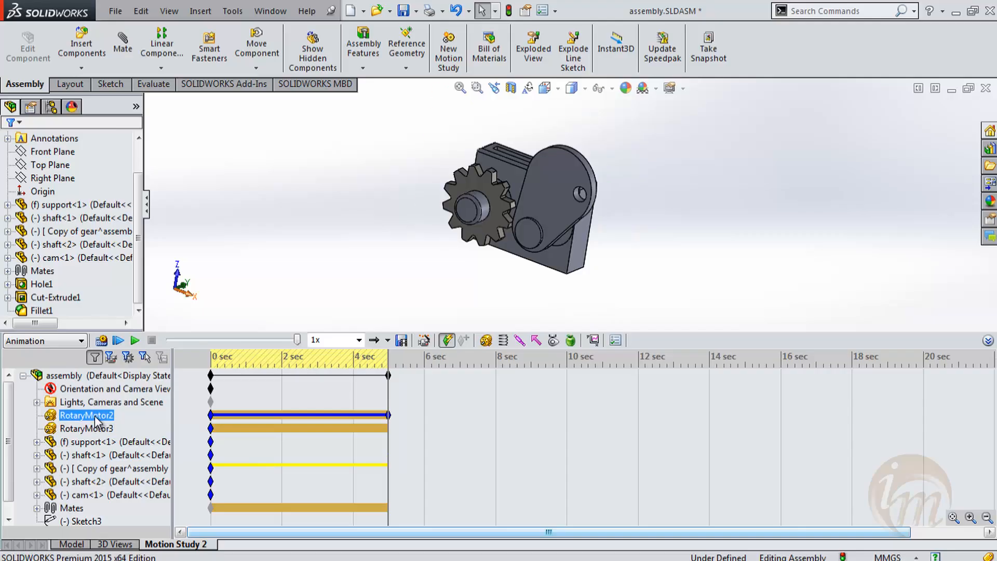
pyautogui.rightClick(96, 431)
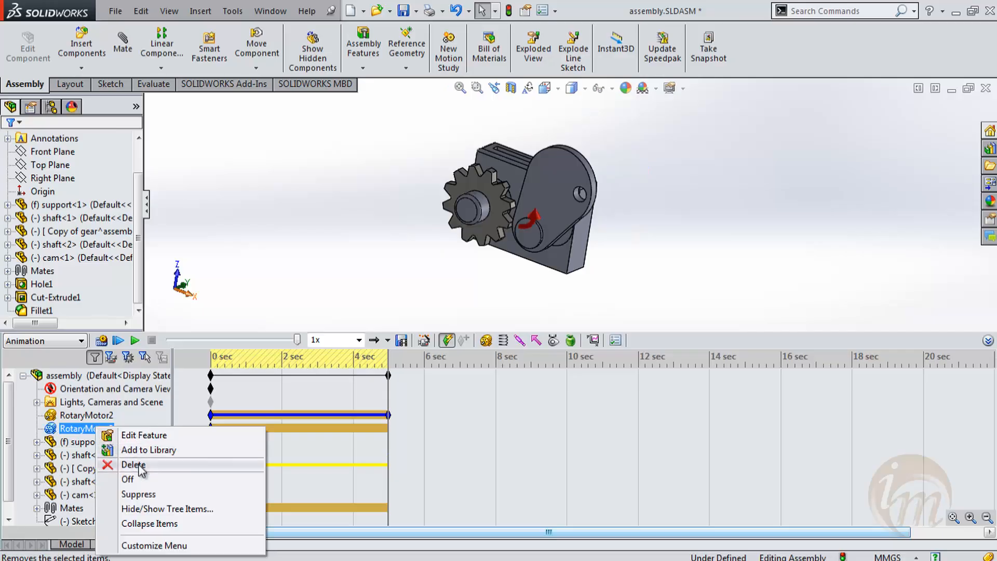
pyautogui.click(139, 461)
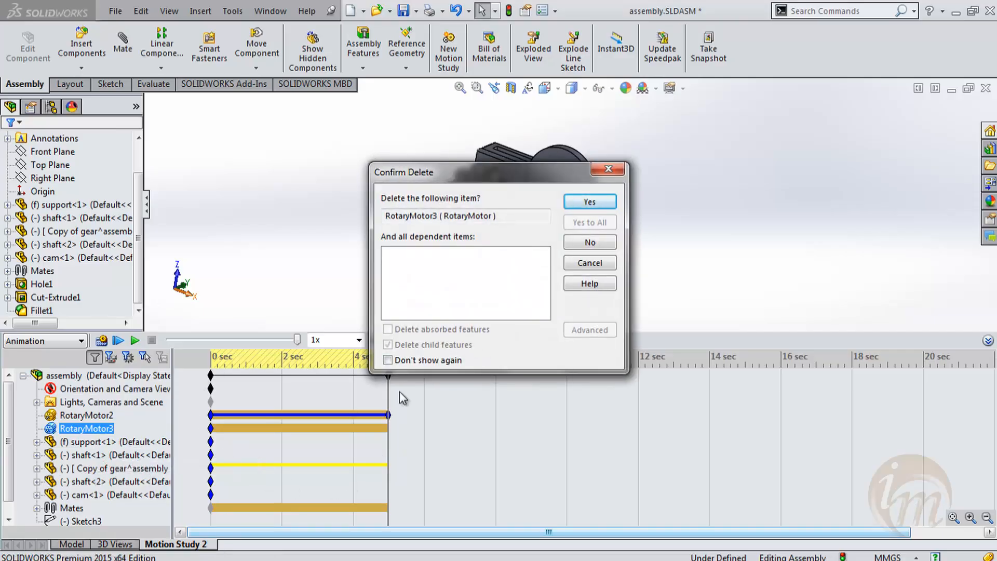
pyautogui.click(585, 203)
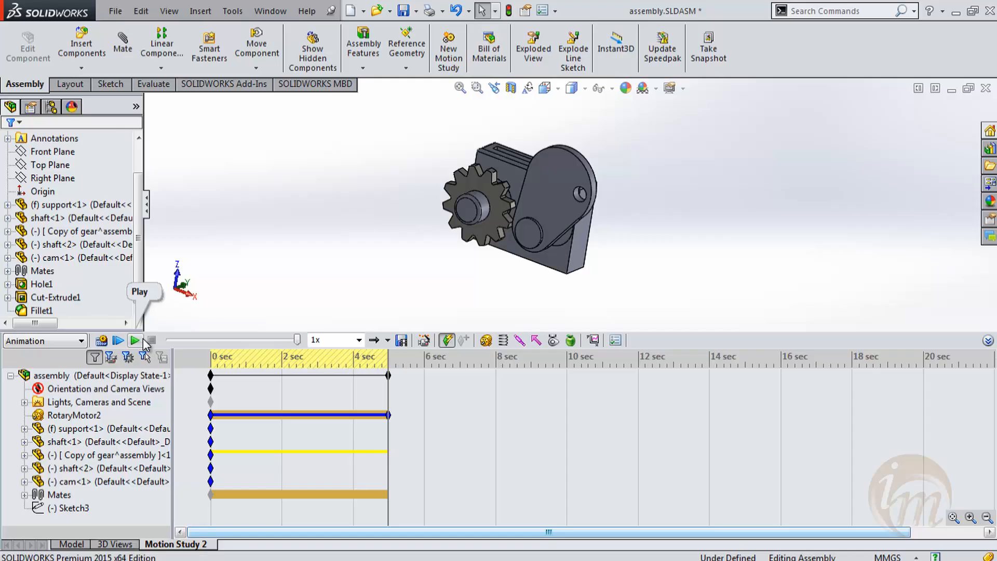
# Step: Play the animation with only RotaryMotor2 in the study
pyautogui.click(144, 342)
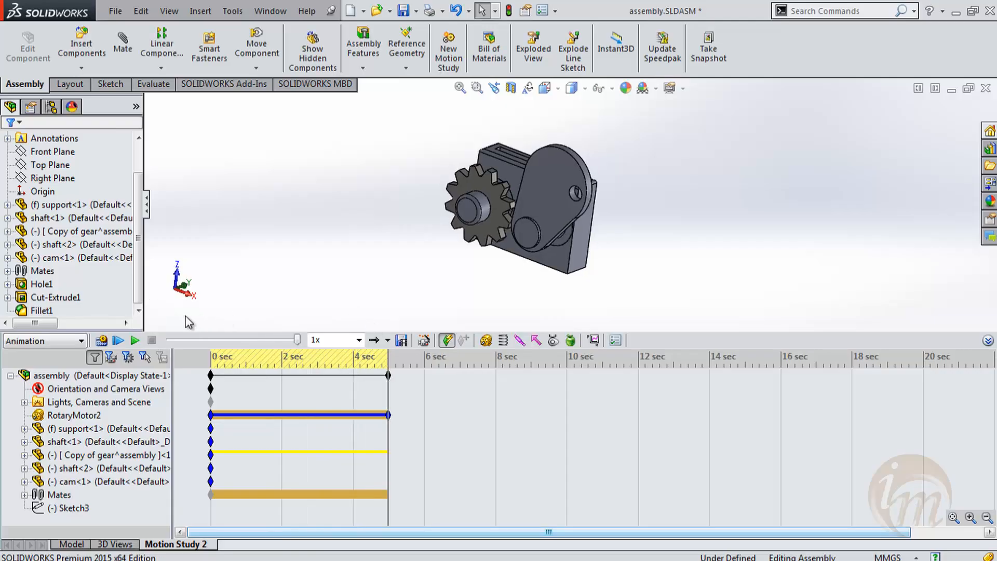
pyautogui.click(445, 403)
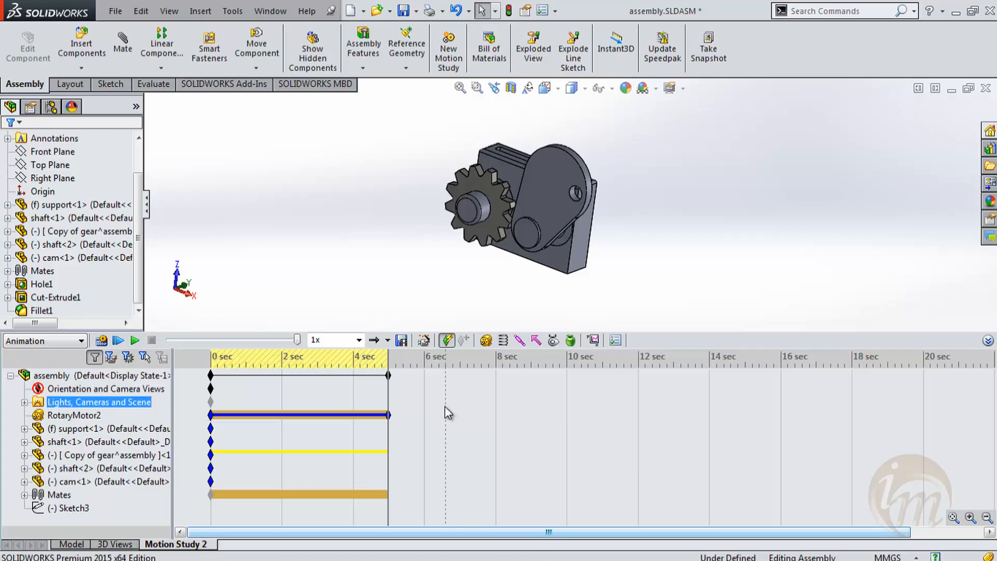
pyautogui.click(394, 286)
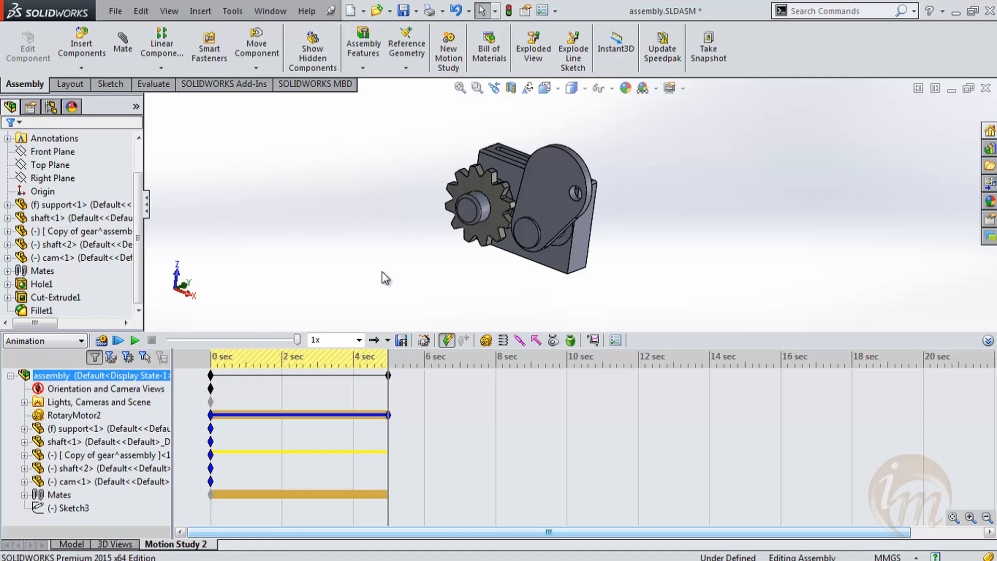
# Step: Start a new rotary motor located on the support's front face, with the cam as the component to move relative to
pyautogui.click(485, 340)
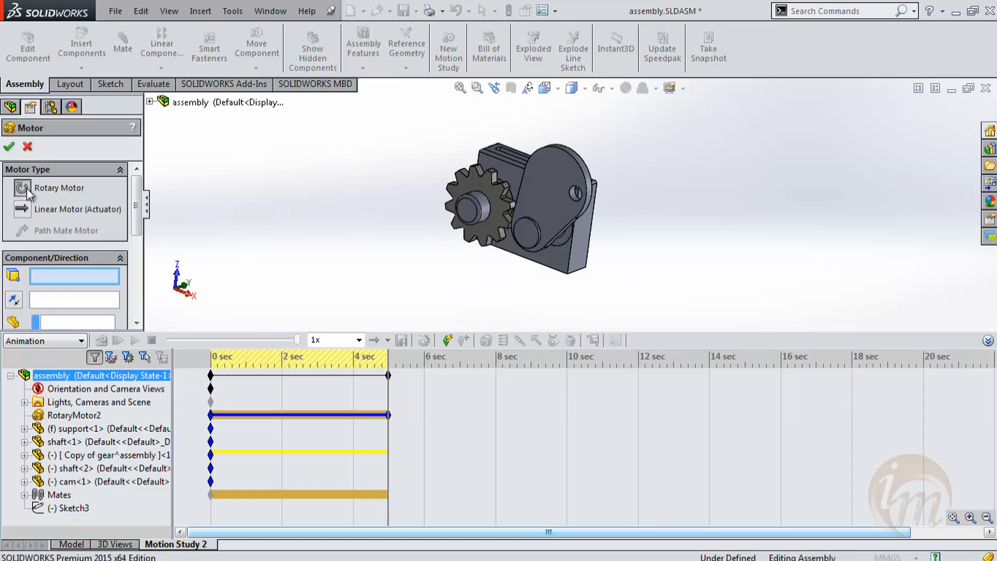
pyautogui.click(556, 258)
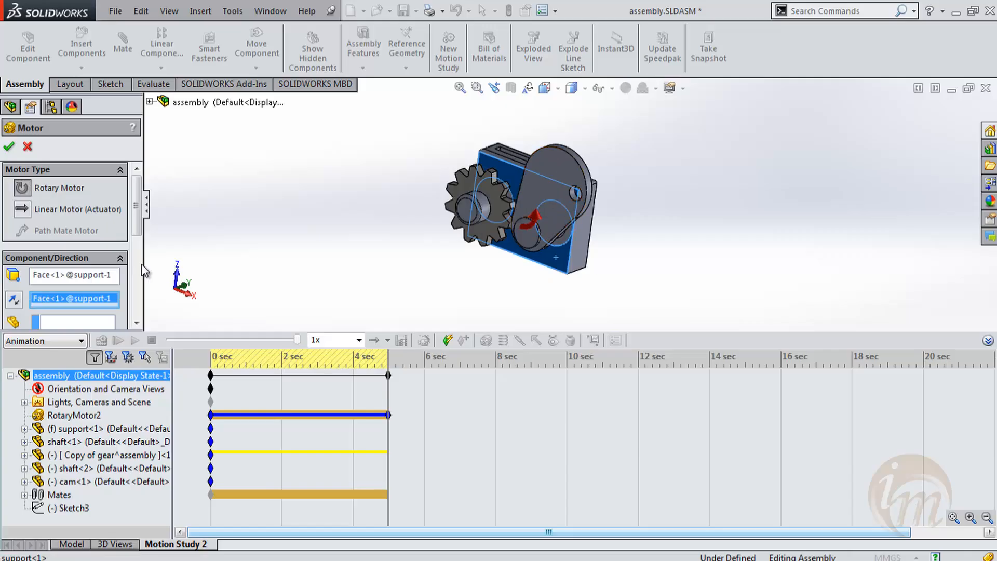
pyautogui.click(76, 320)
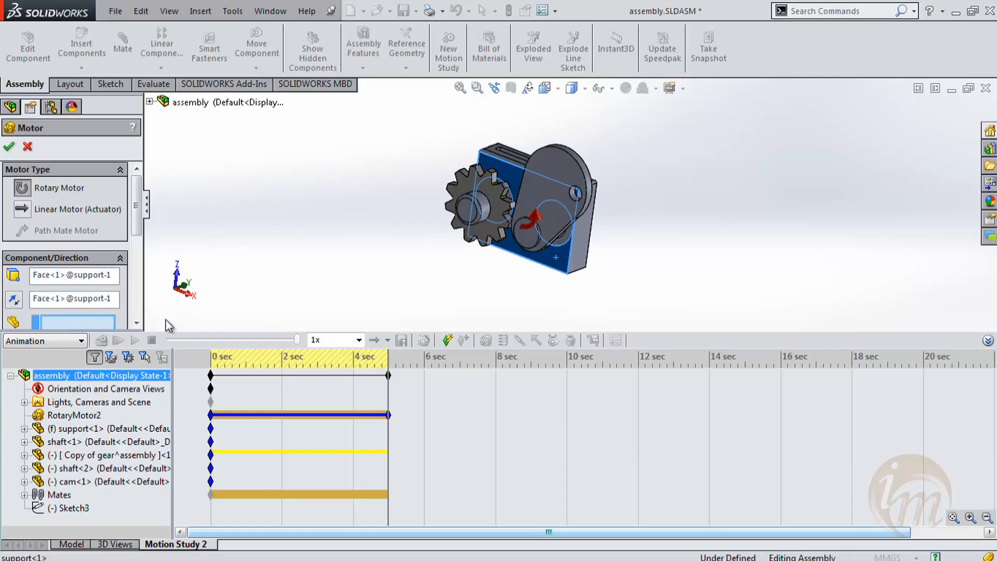
pyautogui.click(555, 164)
pyautogui.moveTo(619, 240)
pyautogui.mouseDown(button='middle')
pyautogui.moveTo(623, 207)
pyautogui.moveTo(630, 221)
pyautogui.moveTo(621, 222)
pyautogui.mouseUp(button='middle')
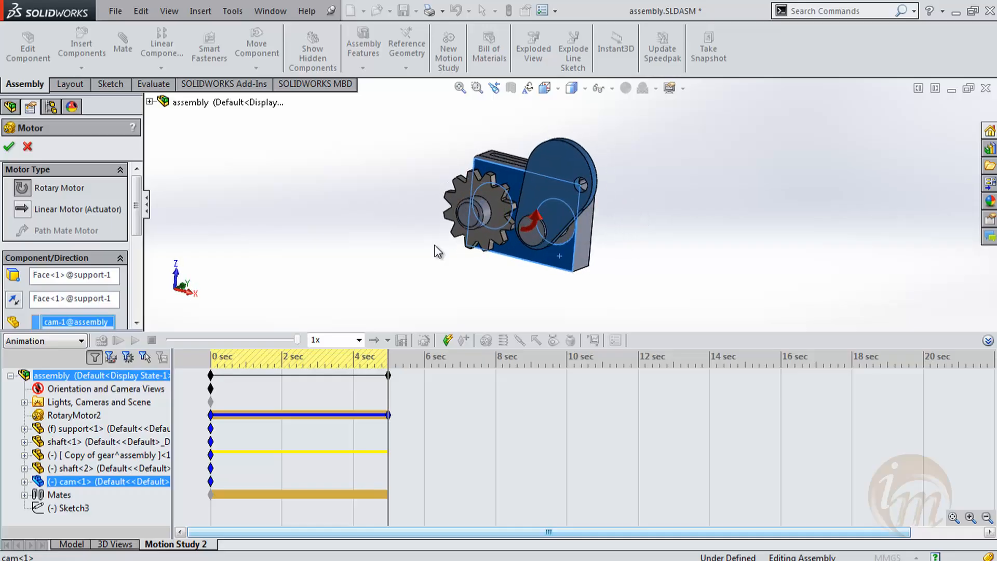
# Step: Set the motor's motion to Oscillating with 120 deg displacement, 3 Hz frequency and 10 deg phase shift, and accept the motor
pyautogui.moveTo(138, 211); pyautogui.dragTo(139, 266)
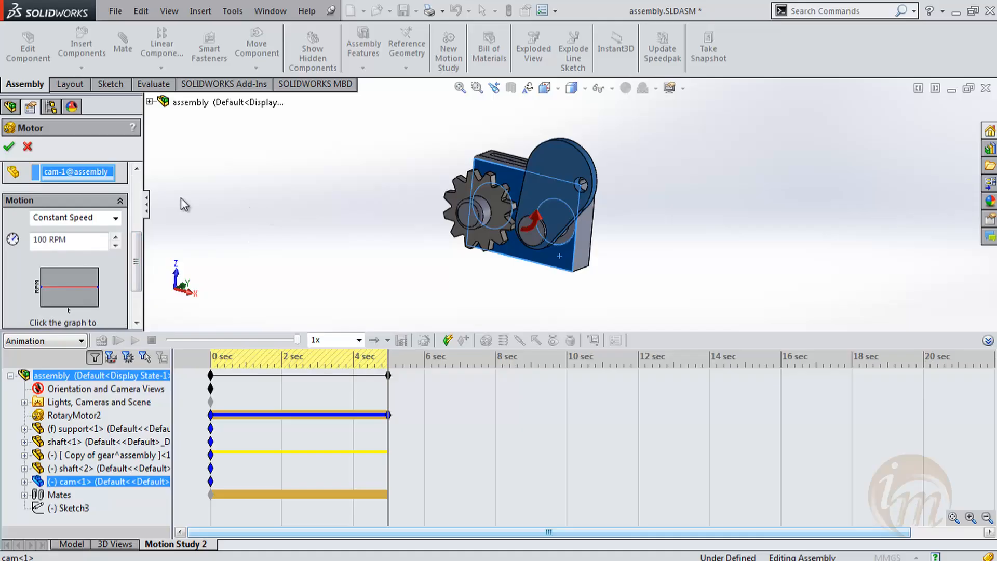
pyautogui.click(114, 221)
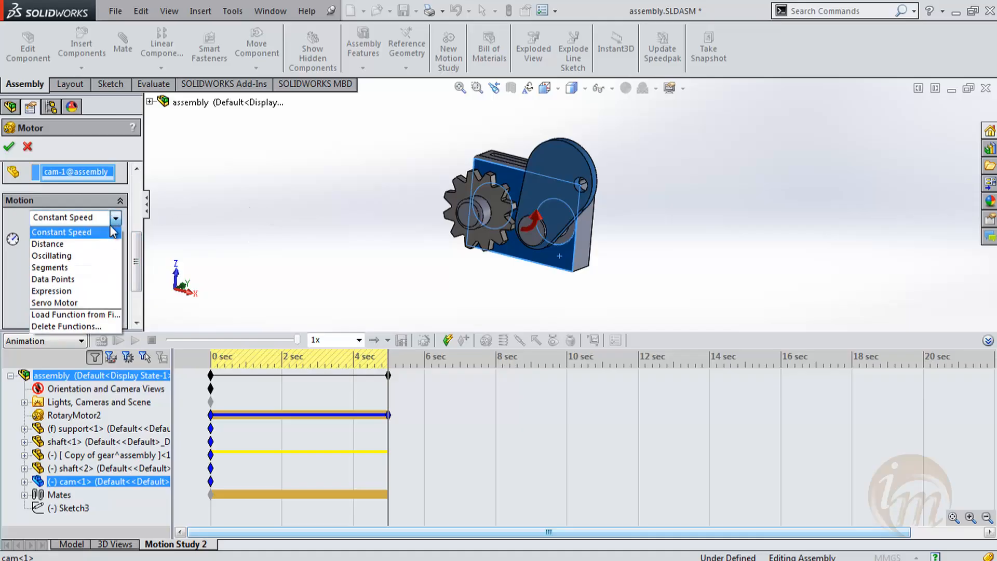
pyautogui.click(102, 256)
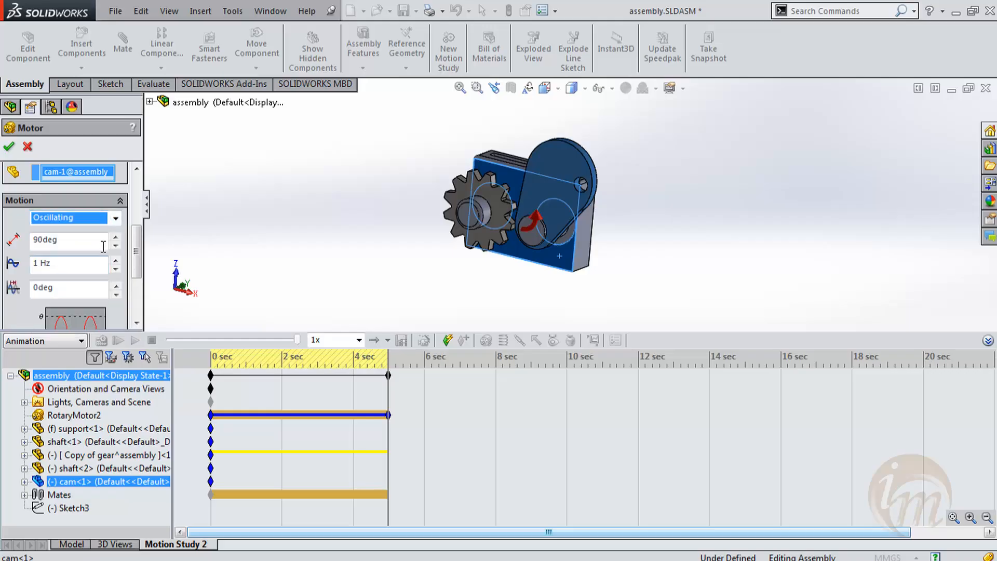
pyautogui.doubleClick(68, 239)
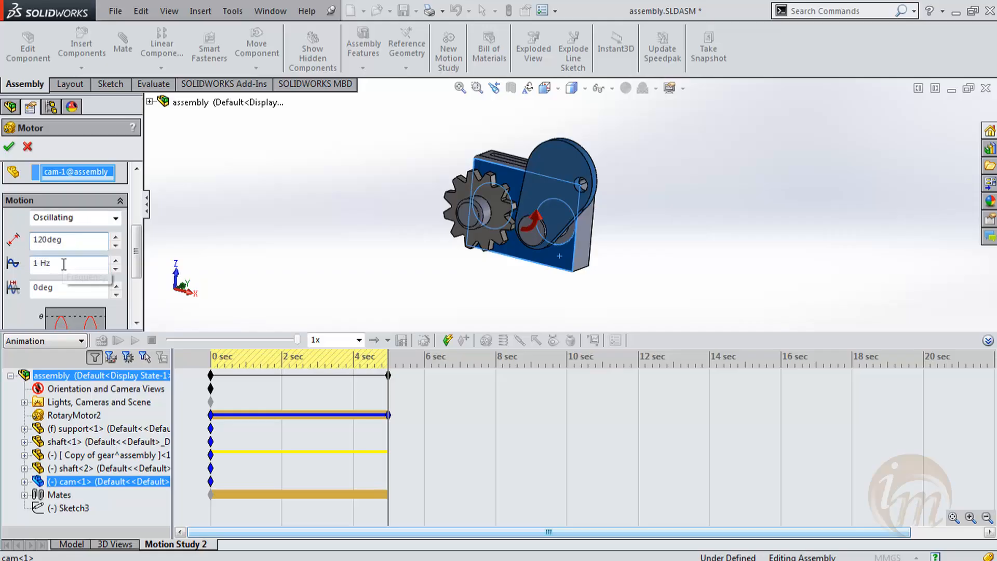
pyautogui.moveTo(64, 263); pyautogui.dragTo(9, 264)
pyautogui.write('3')
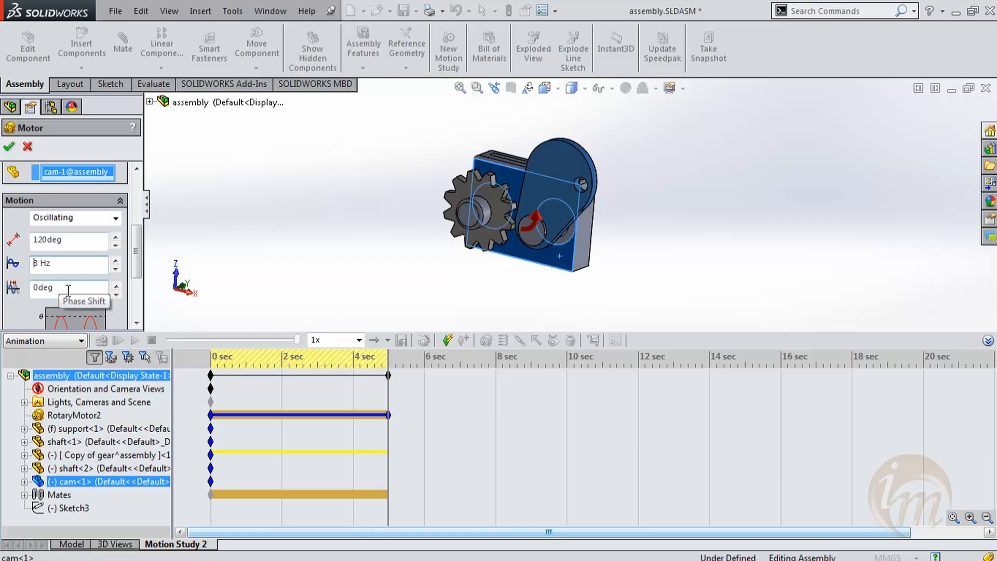
pyautogui.press('Tab')
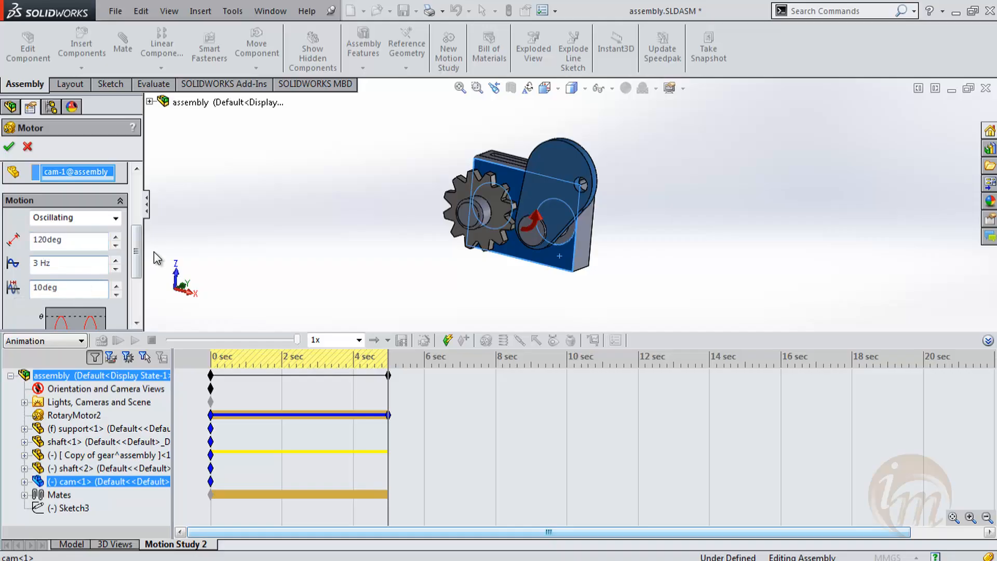
pyautogui.moveTo(138, 252); pyautogui.dragTo(138, 285)
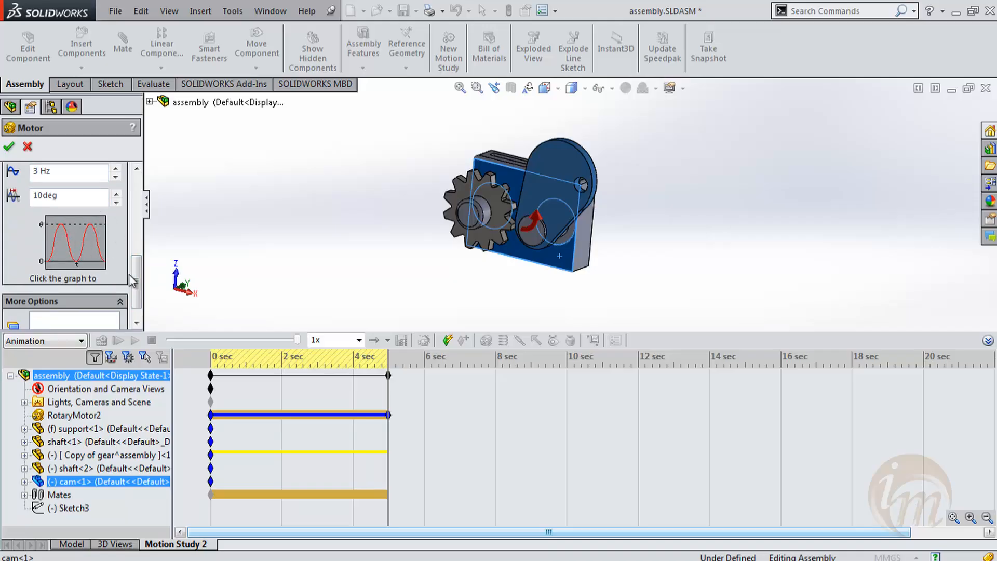
pyautogui.scroll(-1, 139, 304)
pyautogui.click(8, 147)
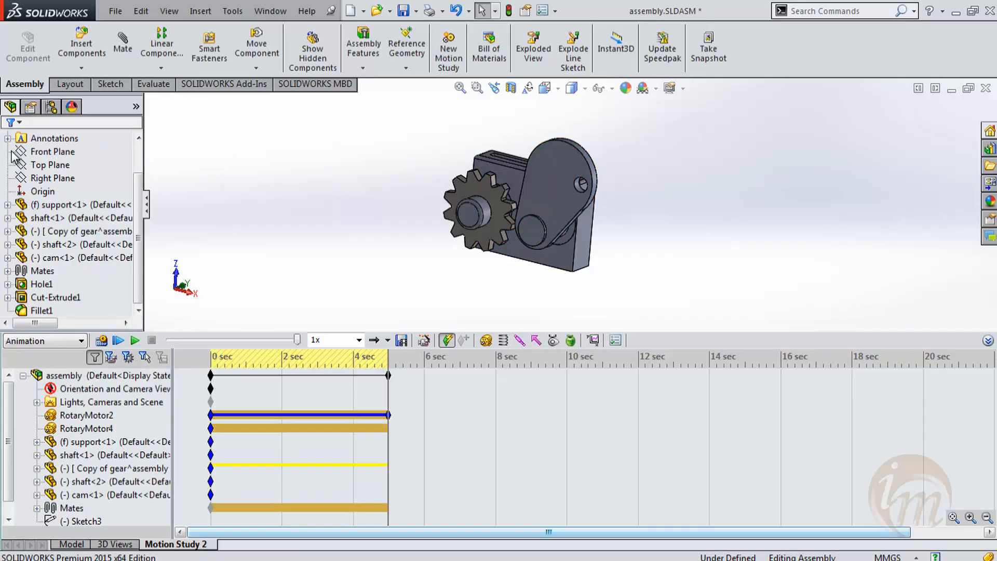
# Step: Play the animation with the oscillating motor included
pyautogui.click(78, 428)
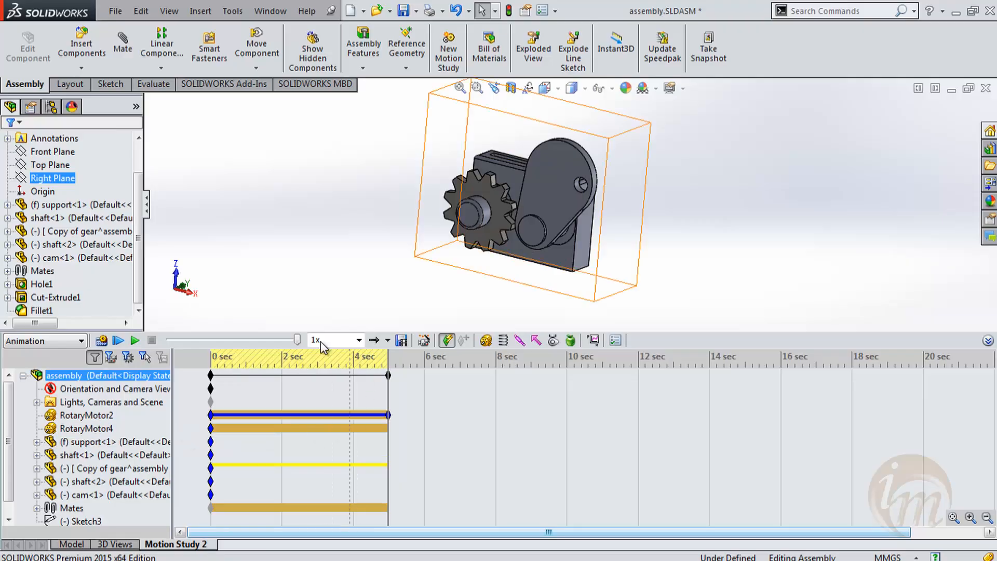
pyautogui.click(135, 341)
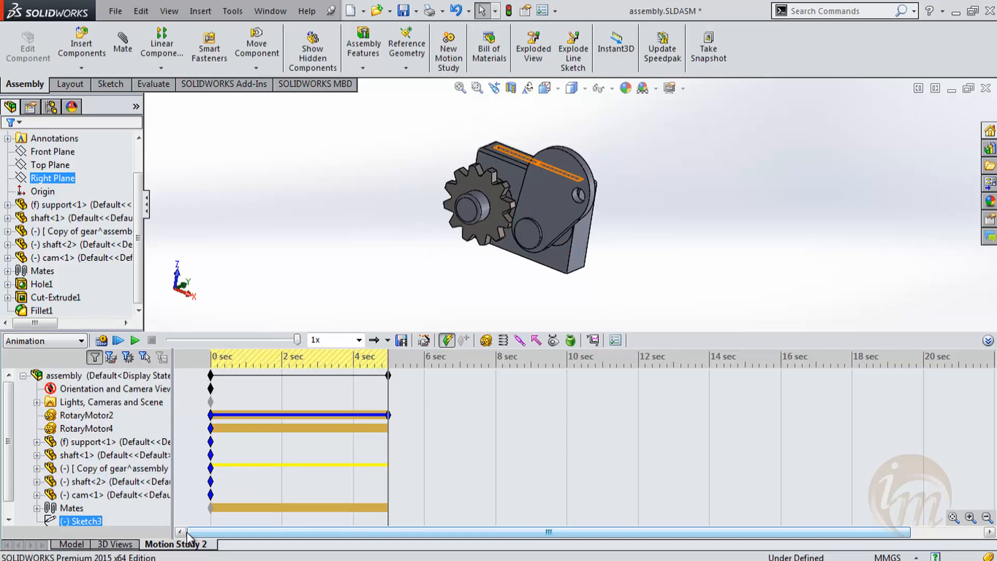
# Step: Create a new motion study for the assembly alongside Motion Study 2
pyautogui.rightClick(190, 549)
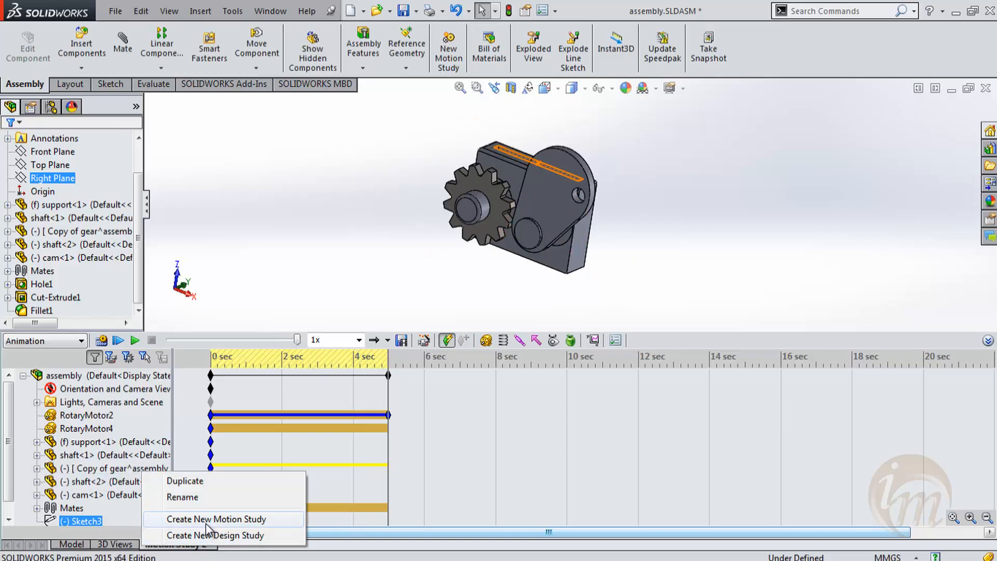
pyautogui.click(206, 520)
pyautogui.click(224, 467)
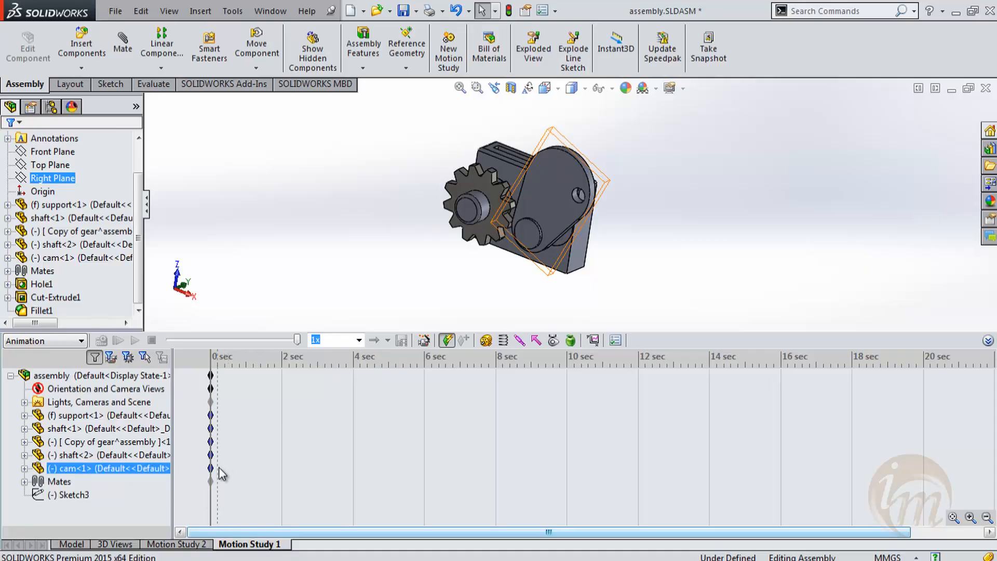
pyautogui.click(130, 404)
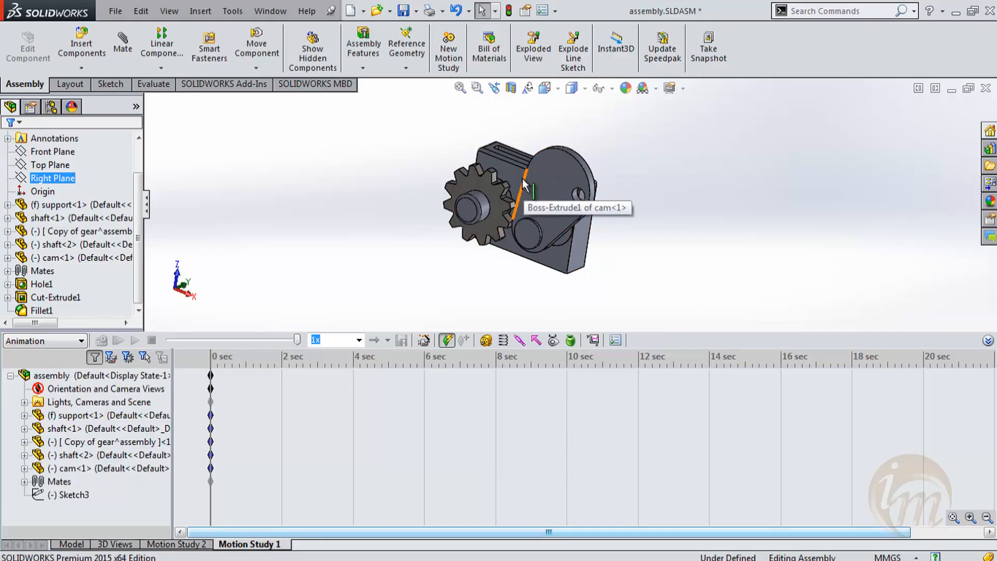
pyautogui.moveTo(524, 182); pyautogui.dragTo(649, 270)
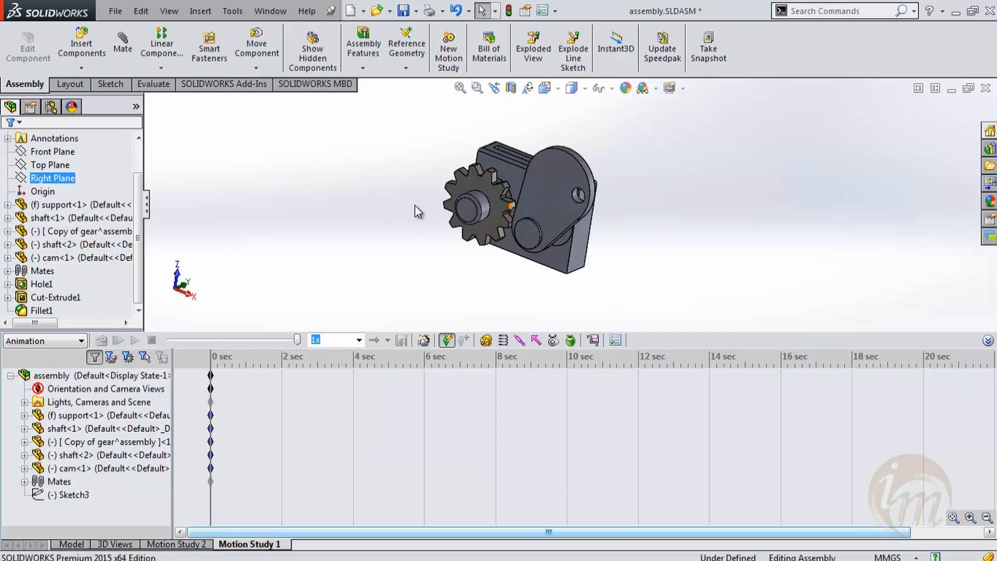
# Step: Start a rotary motor located on the support's front face, with the cam as the component to move relative to
pyautogui.click(486, 341)
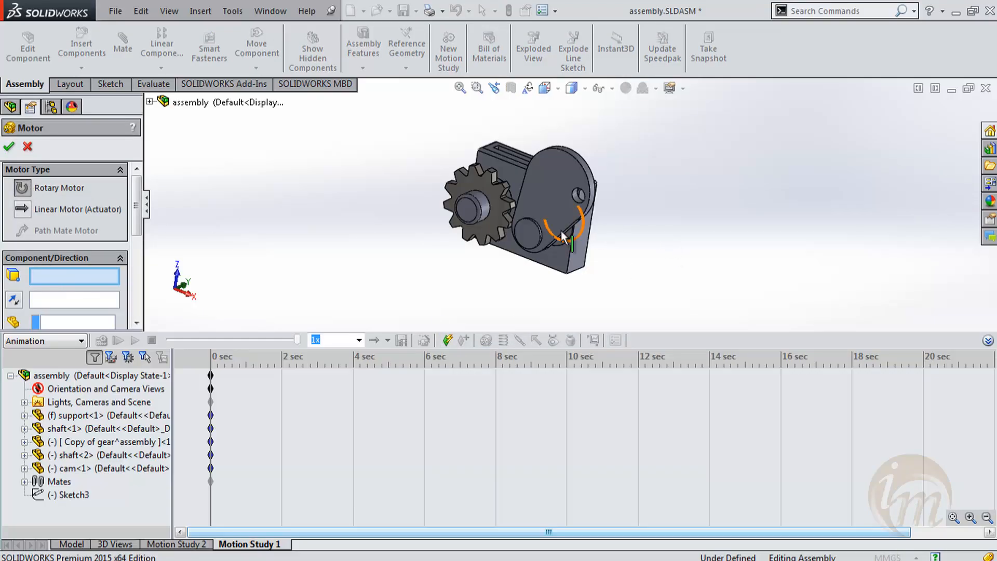
pyautogui.moveTo(561, 231); pyautogui.dragTo(566, 226, button='middle')
pyautogui.click(553, 260)
pyautogui.moveTo(553, 261); pyautogui.dragTo(480, 240, button='middle')
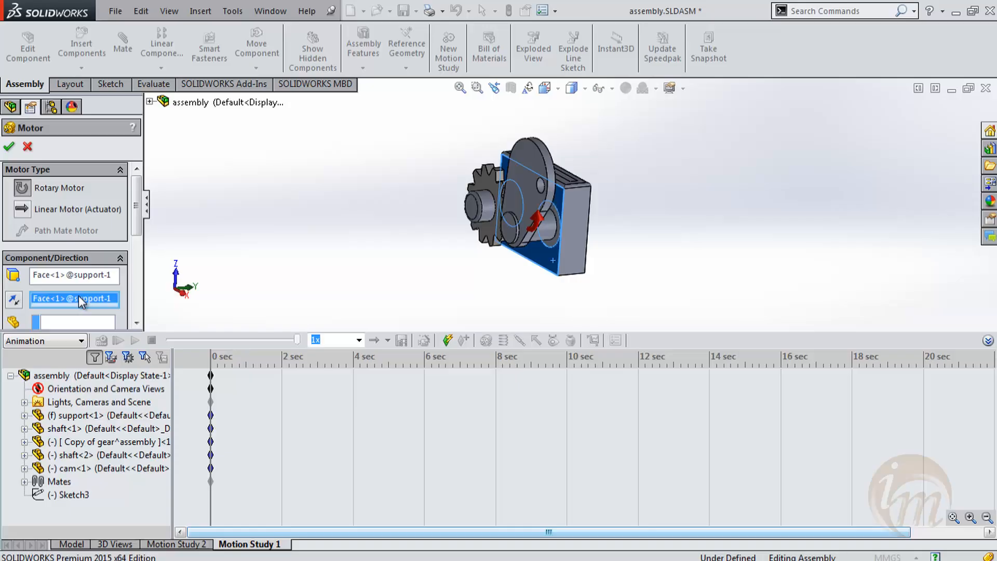
pyautogui.click(89, 319)
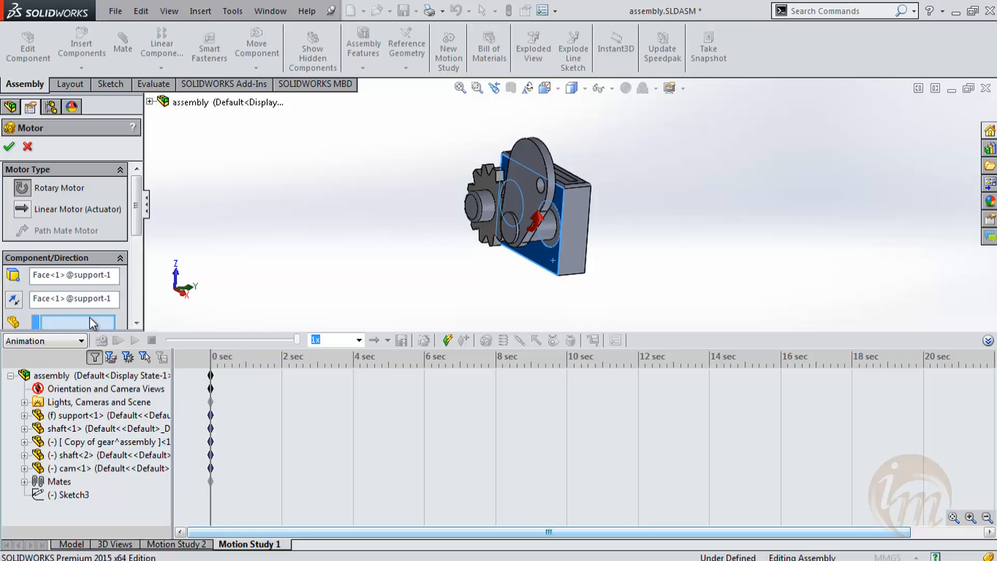
pyautogui.click(541, 165)
pyautogui.moveTo(541, 165); pyautogui.dragTo(613, 210, button='middle')
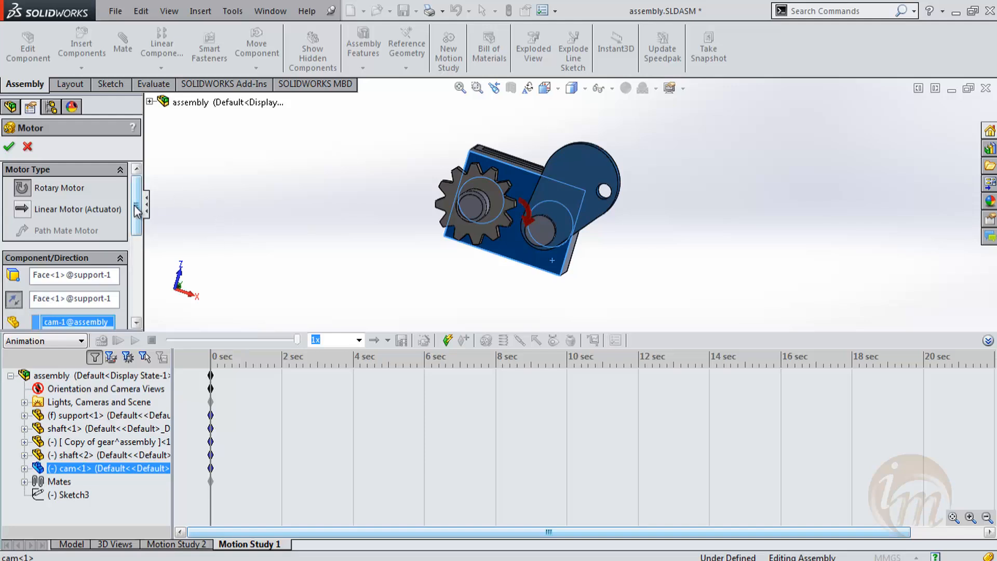
# Step: Set the motor's motion to Oscillating with 120 deg displacement, 2 Hz frequency and 5 deg phase shift, and accept the motor
pyautogui.moveTo(134, 204); pyautogui.dragTo(138, 267)
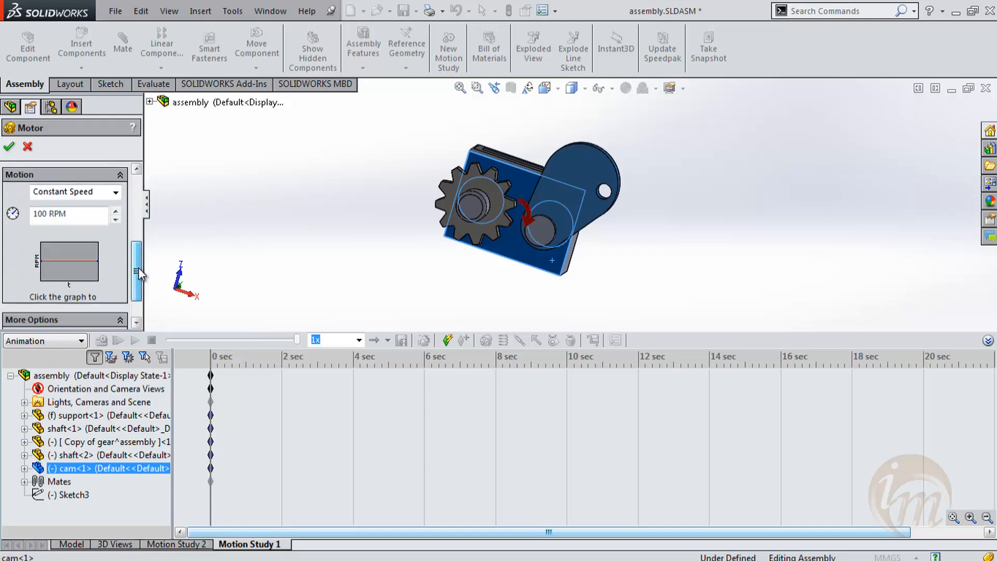
pyautogui.click(79, 192)
pyautogui.click(73, 231)
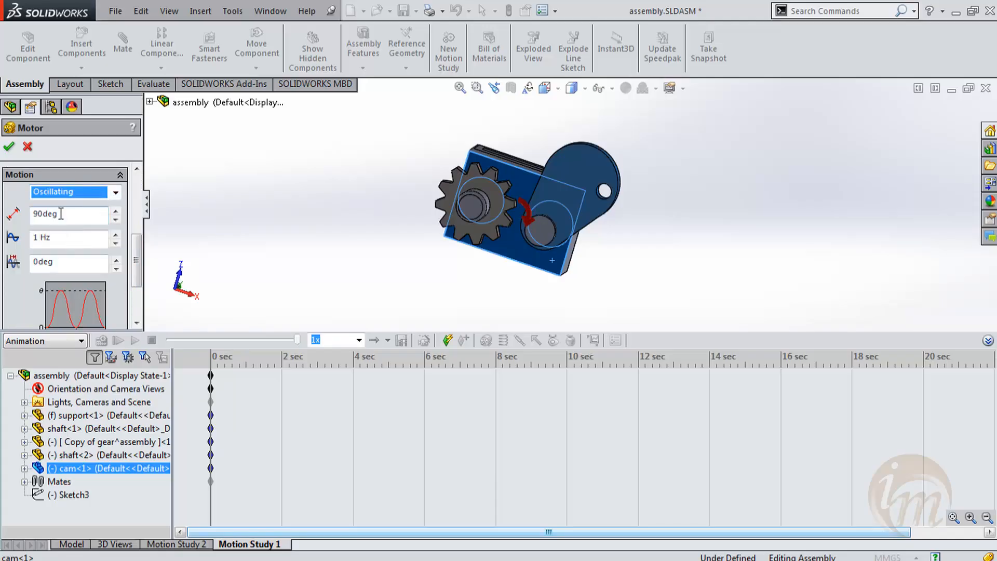
pyautogui.moveTo(61, 213); pyautogui.dragTo(2, 213)
pyautogui.write('120')
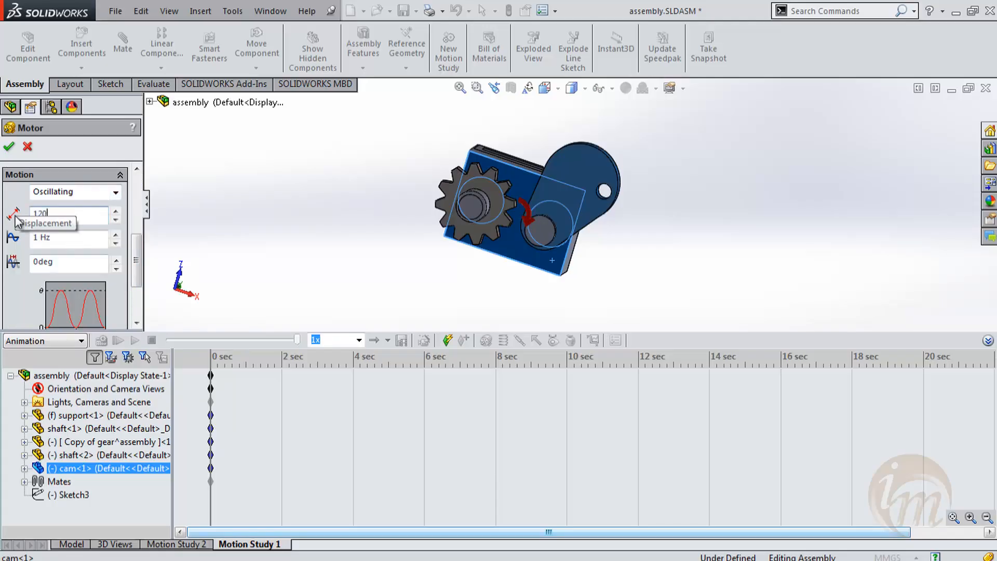
pyautogui.moveTo(52, 237); pyautogui.dragTo(2, 241)
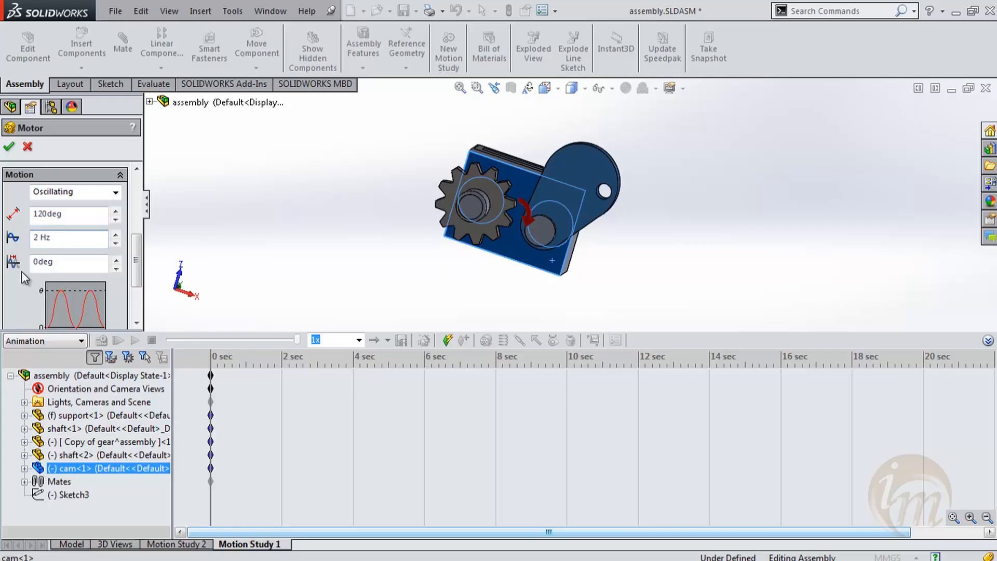
pyautogui.moveTo(63, 263); pyautogui.dragTo(3, 270)
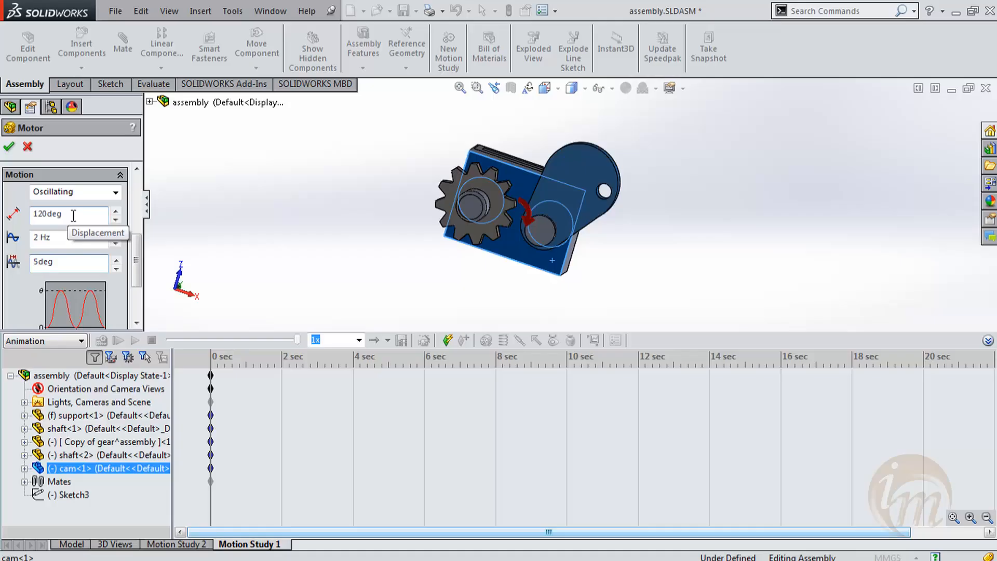
pyautogui.click(136, 232)
pyautogui.moveTo(139, 223); pyautogui.dragTo(137, 296)
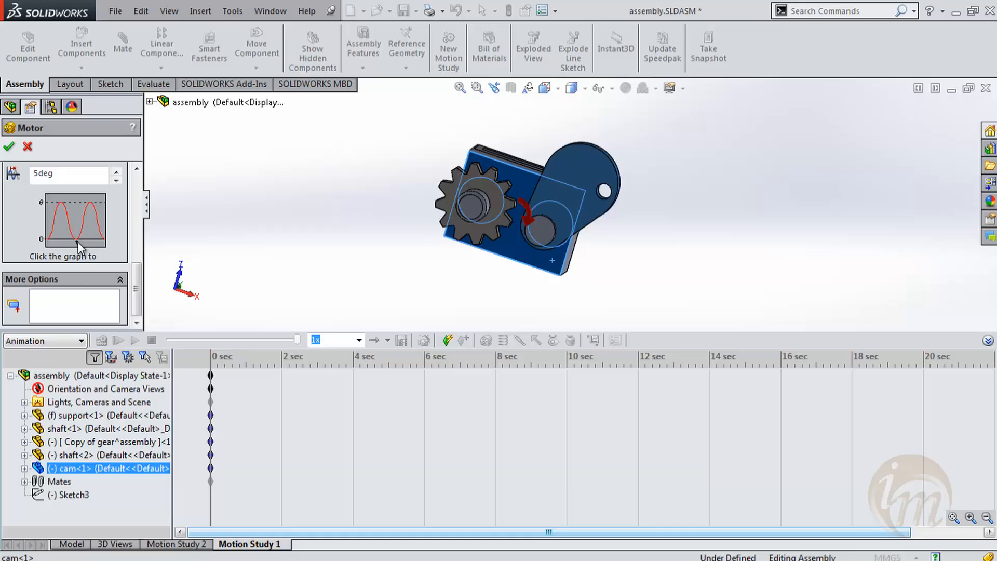
pyautogui.click(8, 147)
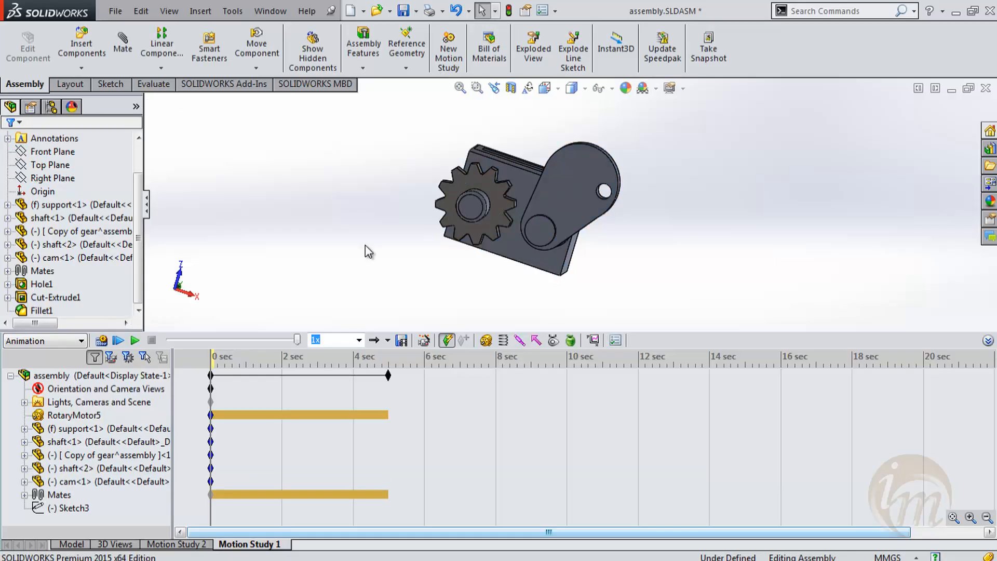
# Step: Play the new study's animation and review the definition of its rotary motor
pyautogui.click(135, 340)
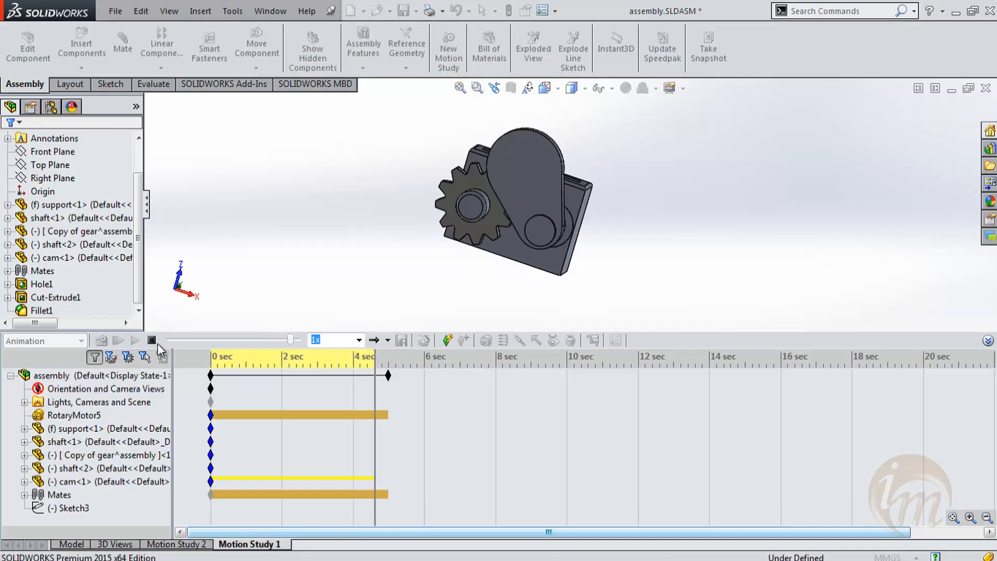
pyautogui.click(67, 414)
pyautogui.rightClick(70, 416)
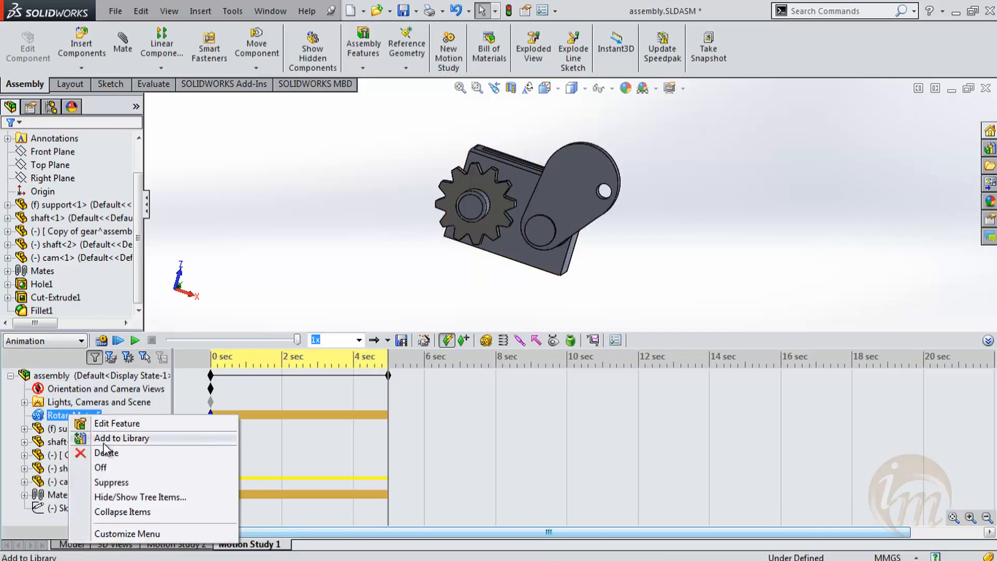
pyautogui.click(112, 423)
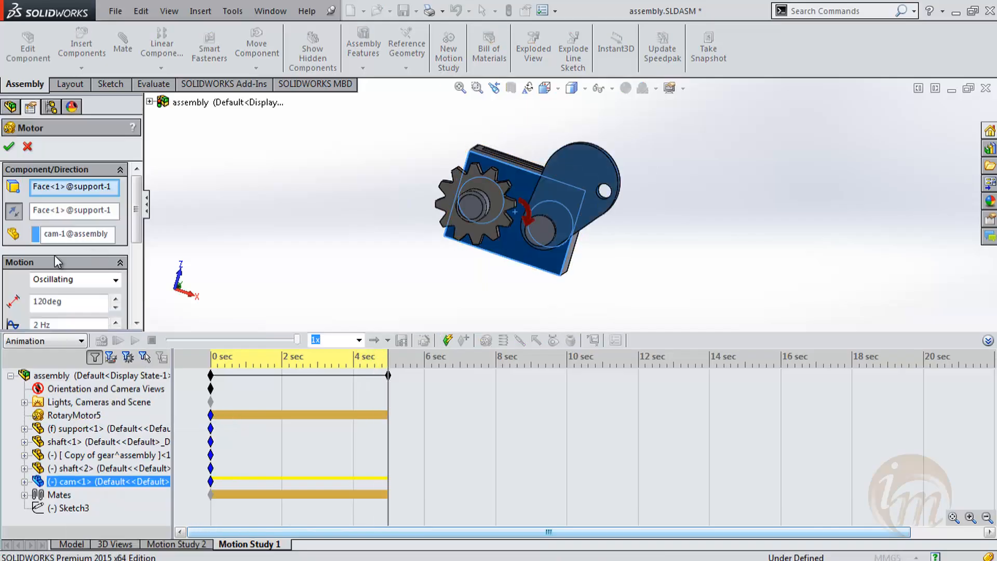
pyautogui.scroll(-3, 138, 223)
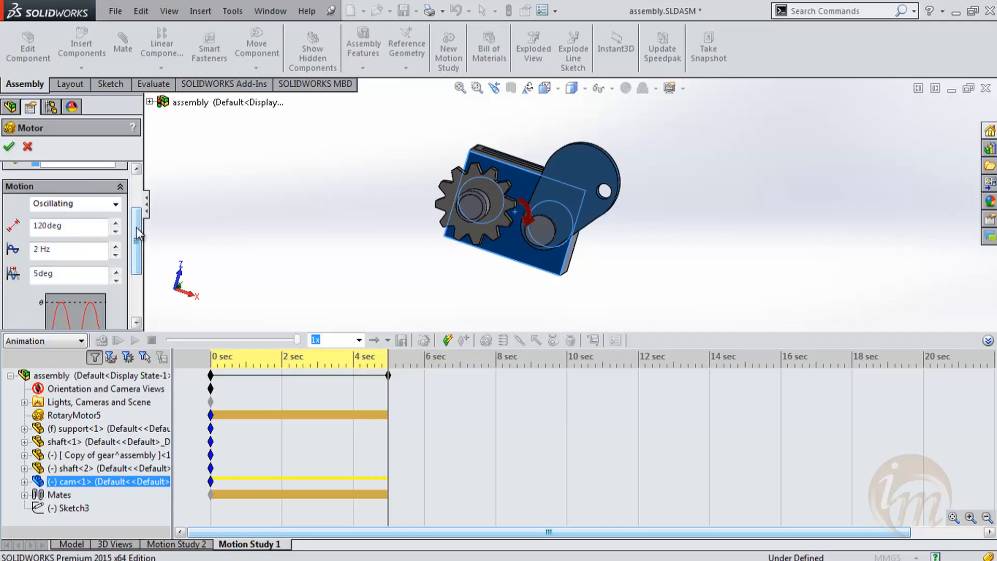
pyautogui.scroll(3, 138, 236)
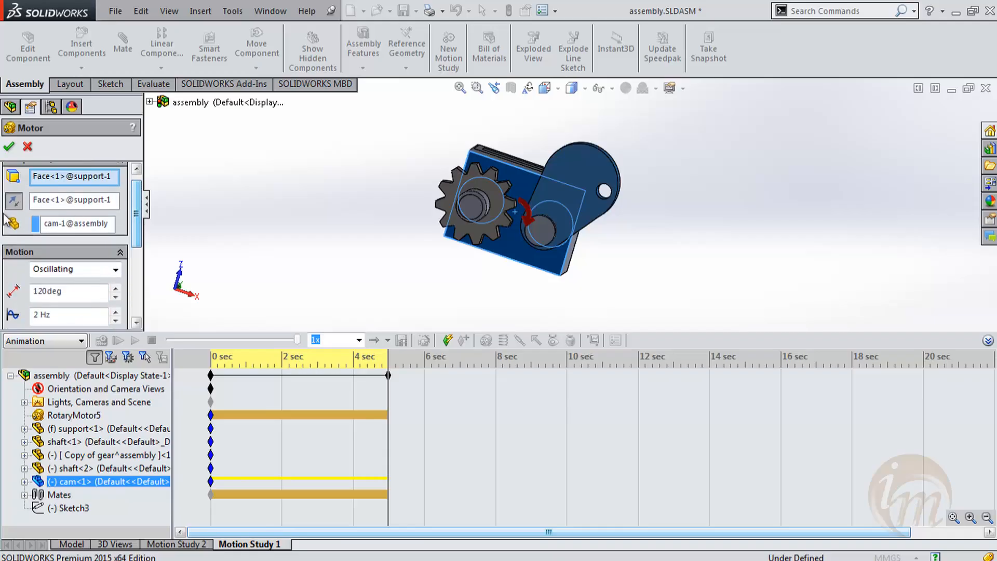
pyautogui.click(8, 146)
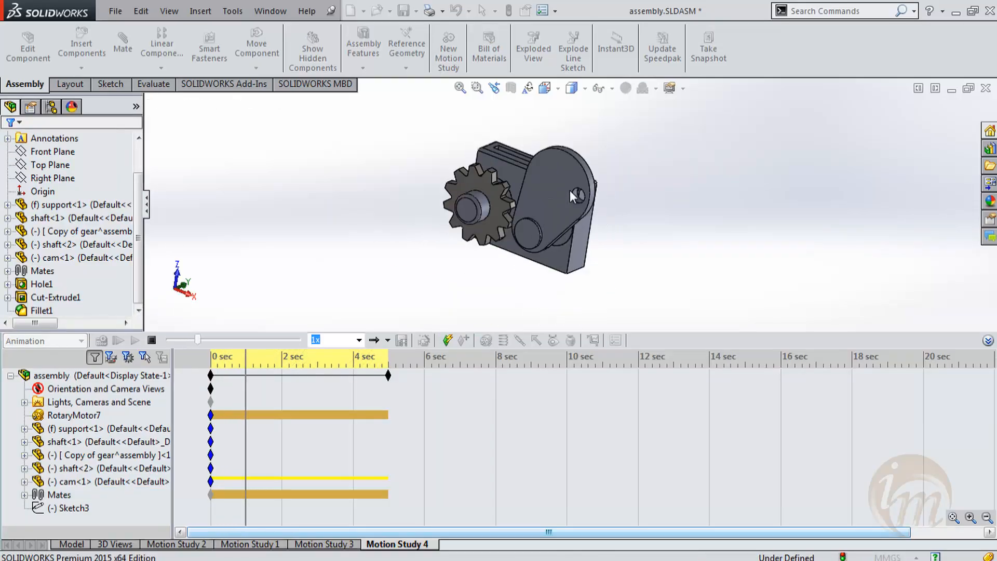
# Step: View Motion Study 4 from another angle, and look through Motion Studies 2, 1, 3 and 4 in turn
pyautogui.moveTo(656, 245); pyautogui.dragTo(672, 251, button='middle')
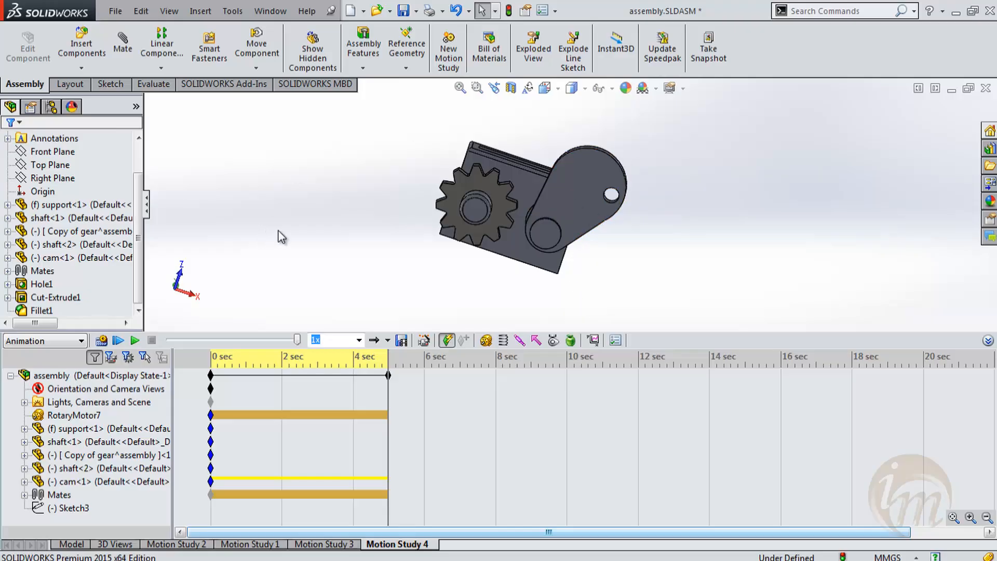
pyautogui.moveTo(525, 249); pyautogui.dragTo(629, 215, button='middle')
pyautogui.click(416, 447)
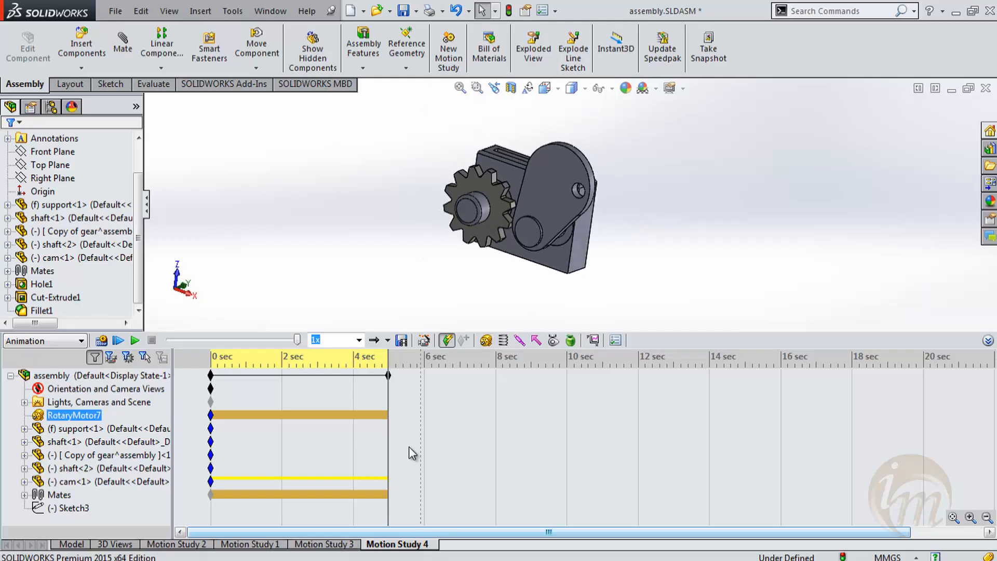
pyautogui.click(184, 544)
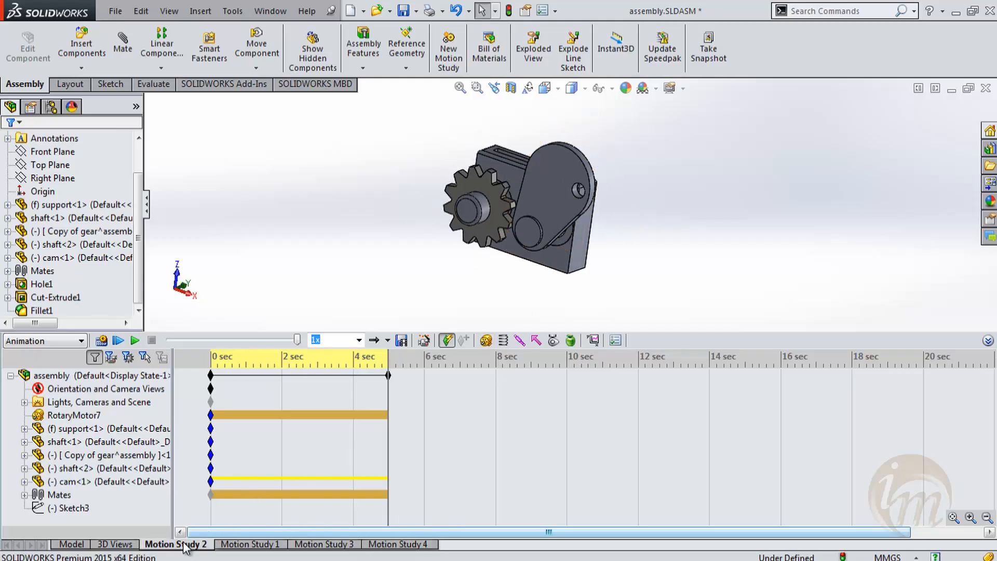
pyautogui.click(234, 546)
pyautogui.click(323, 544)
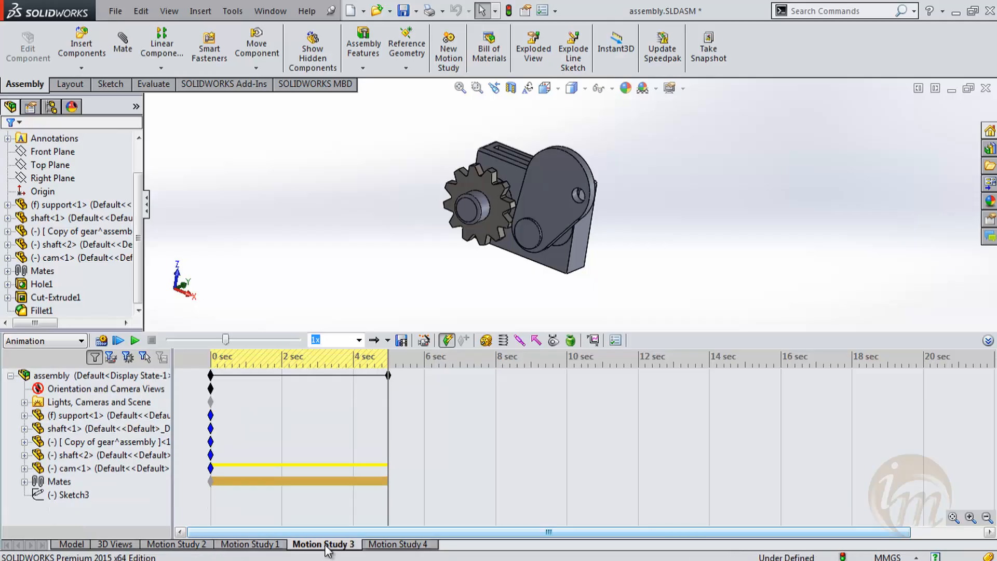
pyautogui.click(400, 546)
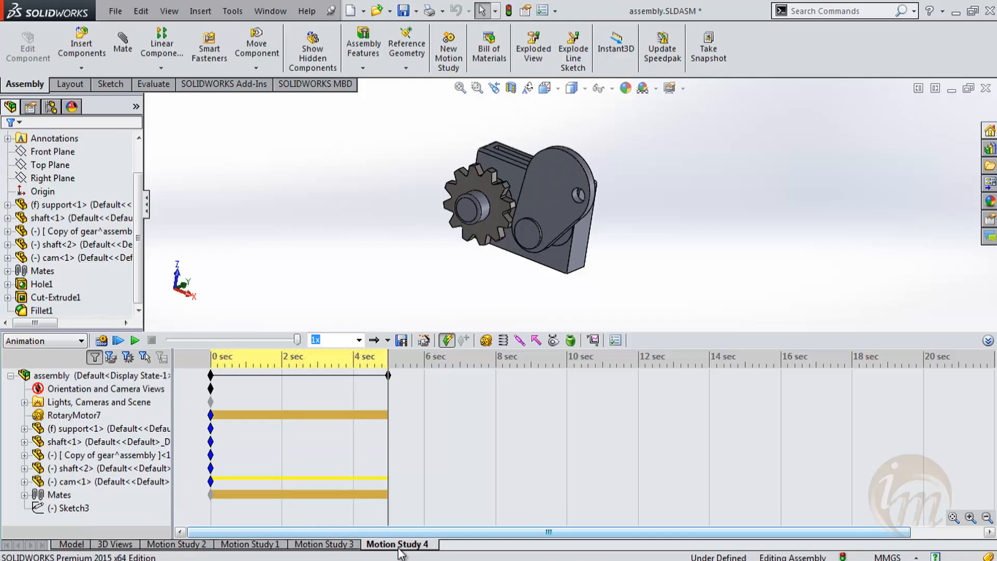
pyautogui.click(504, 417)
# Step: Play the animation of Motion Study 2 and stop it partway through
pyautogui.click(178, 544)
pyautogui.click(135, 340)
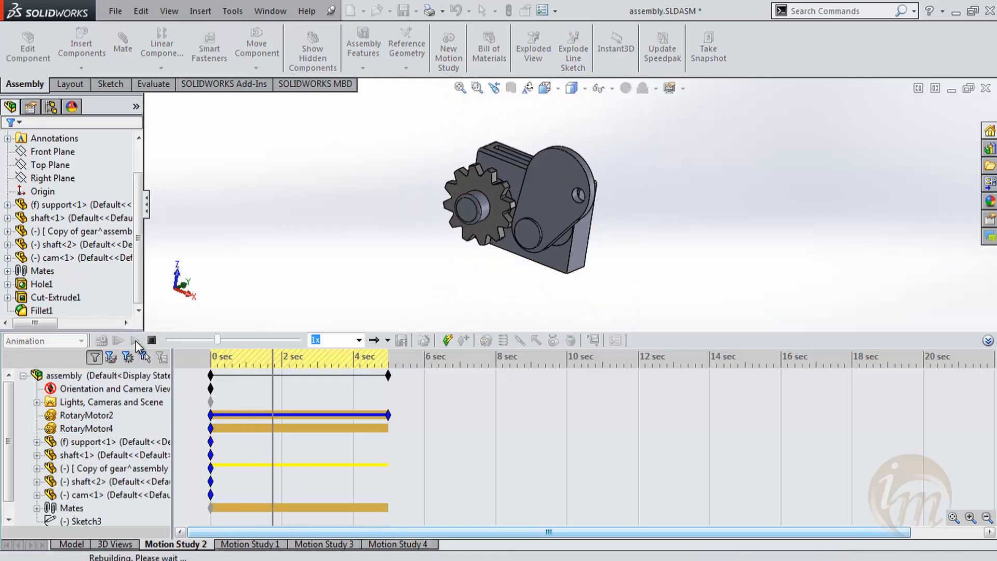
pyautogui.click(152, 341)
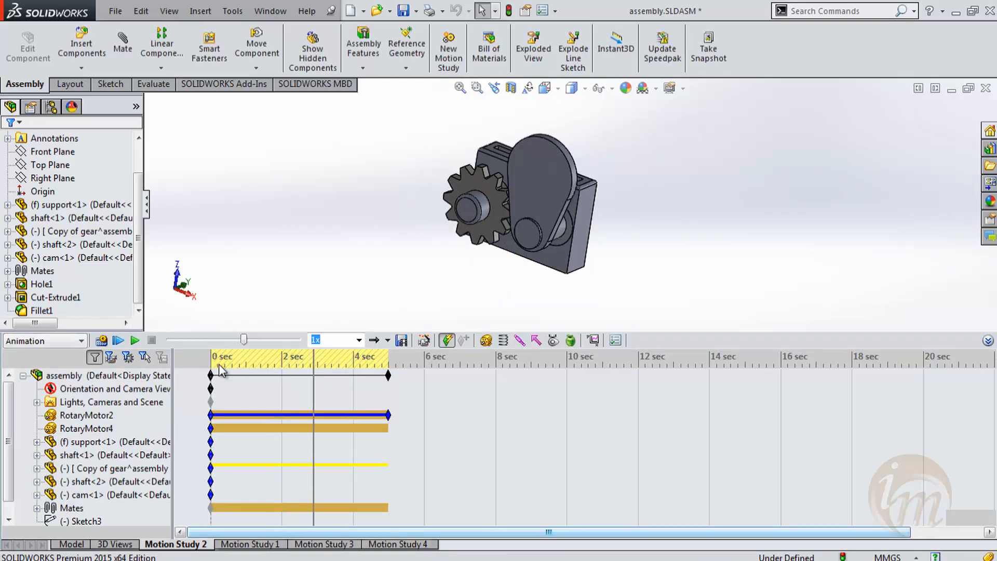
# Step: Begin saving the Motion Study 2 animation to file, naming it gear_info with type Microsoft AVI file
pyautogui.click(400, 344)
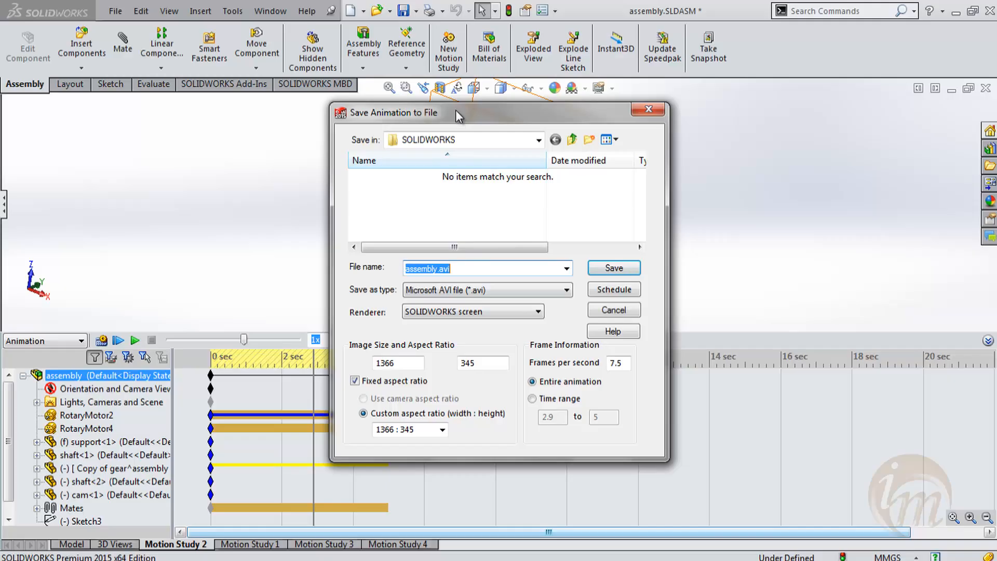
pyautogui.moveTo(457, 115); pyautogui.dragTo(498, 126)
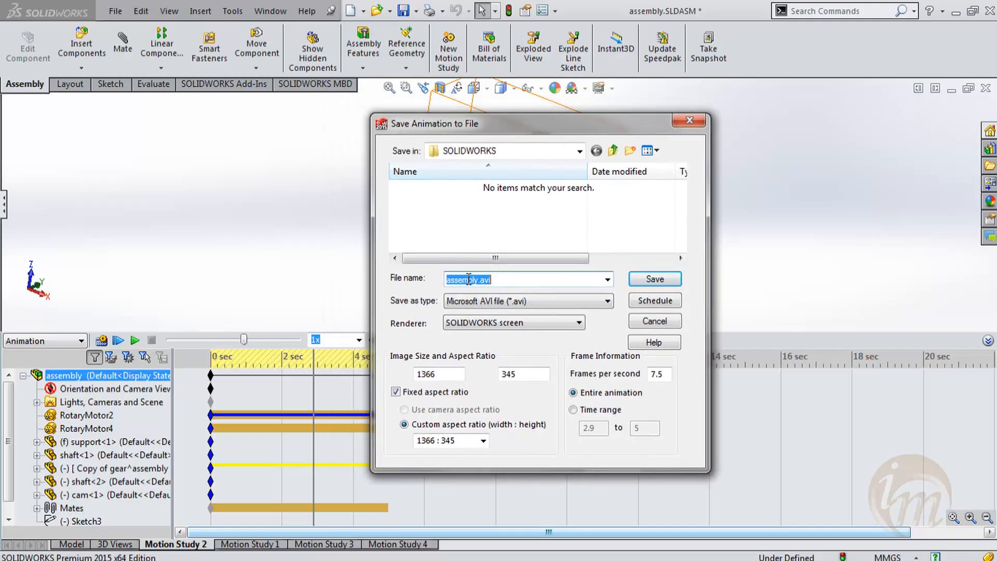
pyautogui.write('gear')
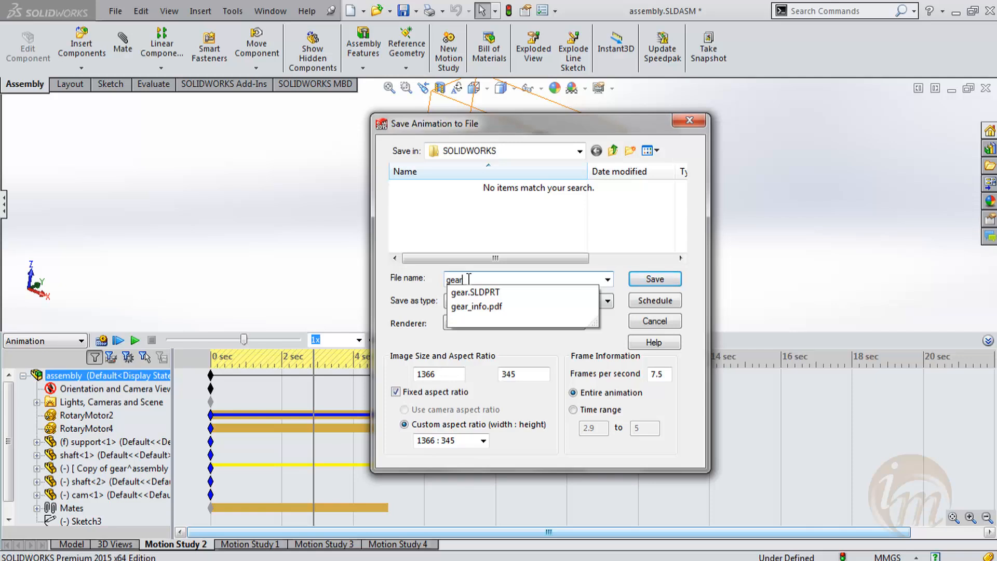
pyautogui.write('_info')
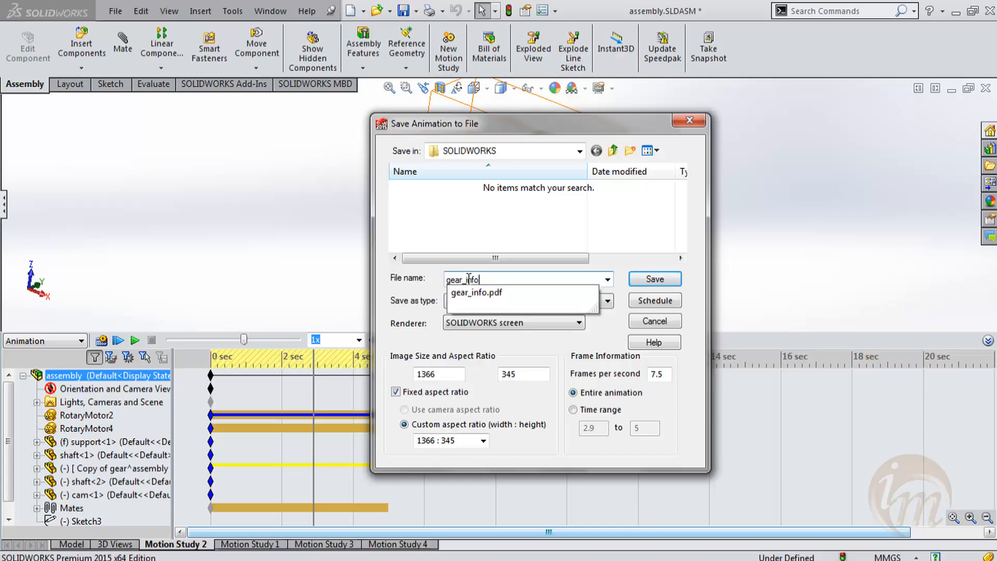
pyautogui.click(600, 356)
pyautogui.click(514, 305)
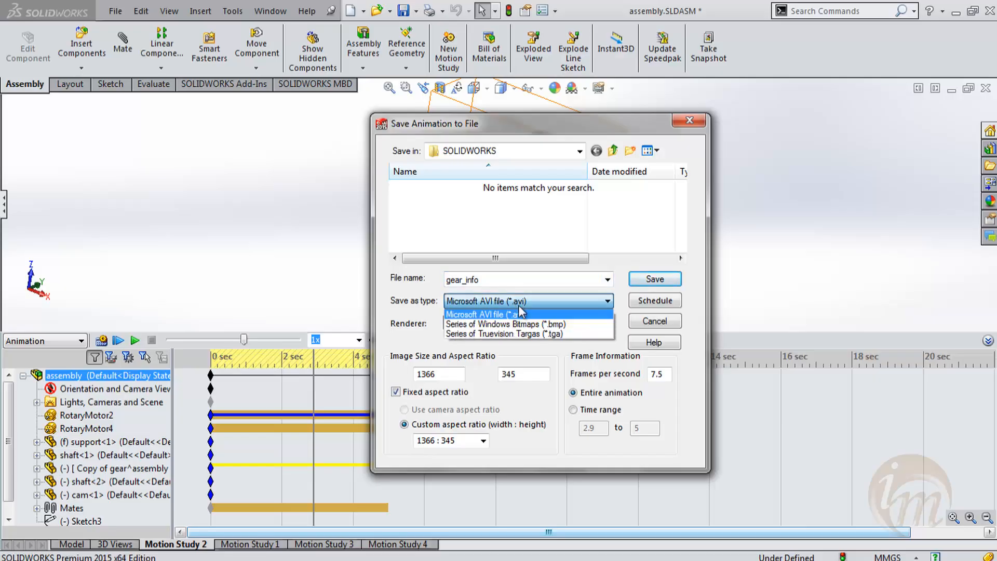
pyautogui.click(538, 311)
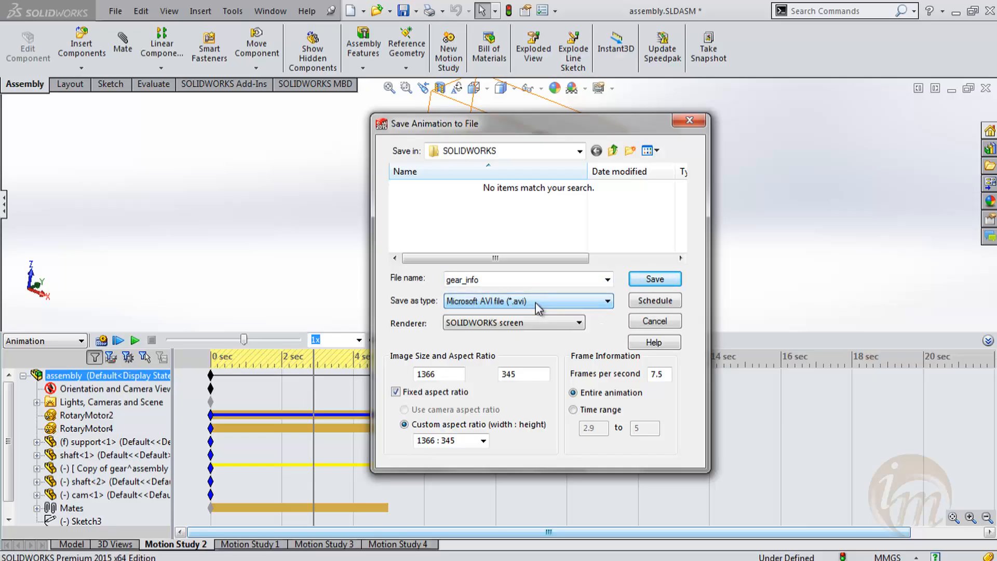
# Step: Keep the SOLIDWORKS screen renderer and save the animation in the SOLIDWORKS folder, recalculating the motion study results
pyautogui.click(501, 323)
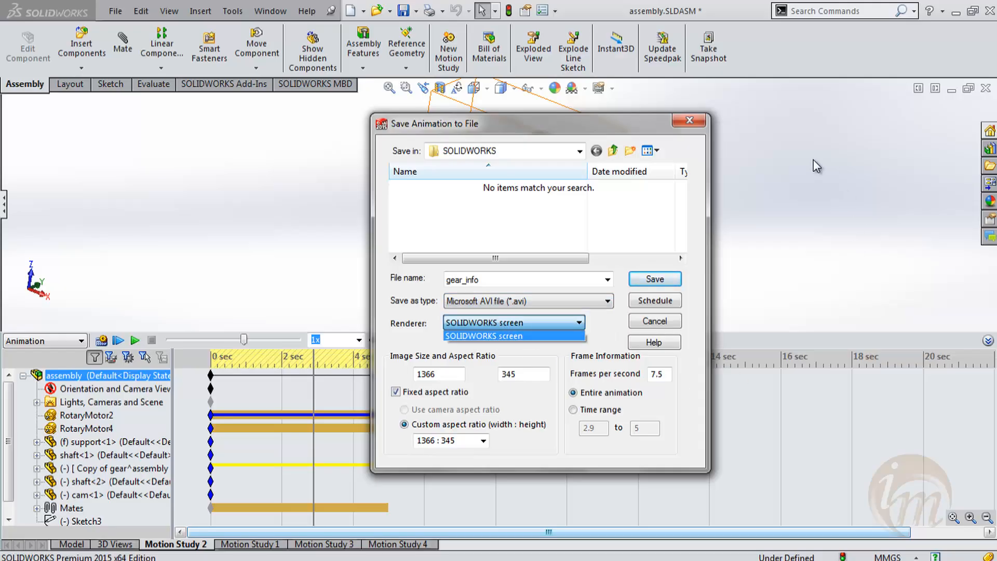
pyautogui.click(526, 364)
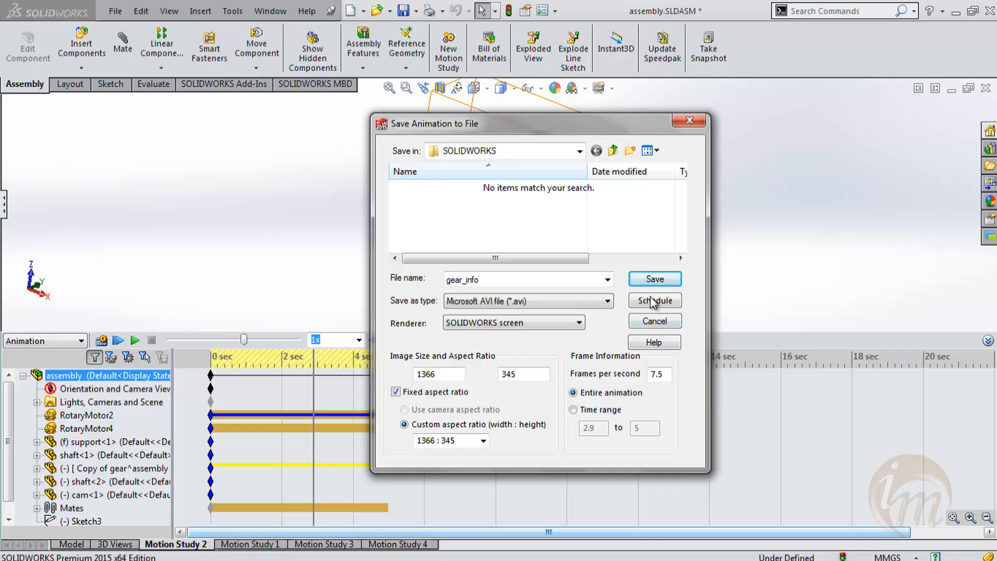
pyautogui.click(467, 151)
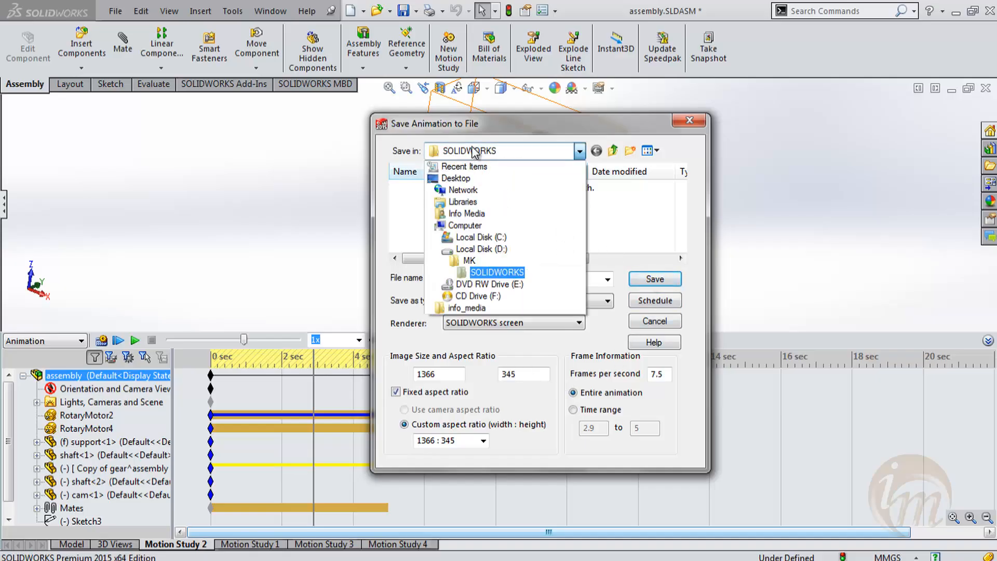
pyautogui.click(496, 272)
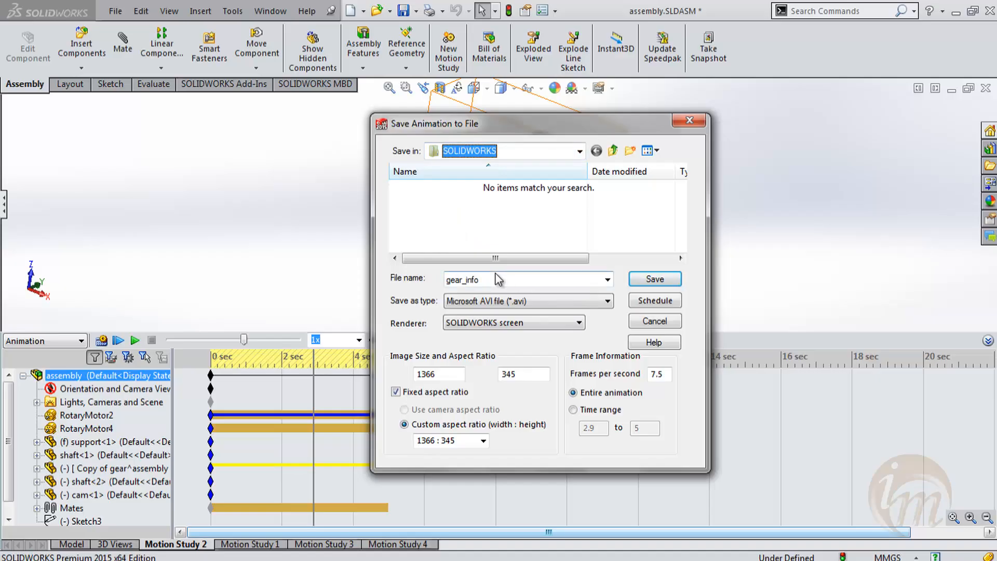
pyautogui.click(656, 281)
pyautogui.click(566, 252)
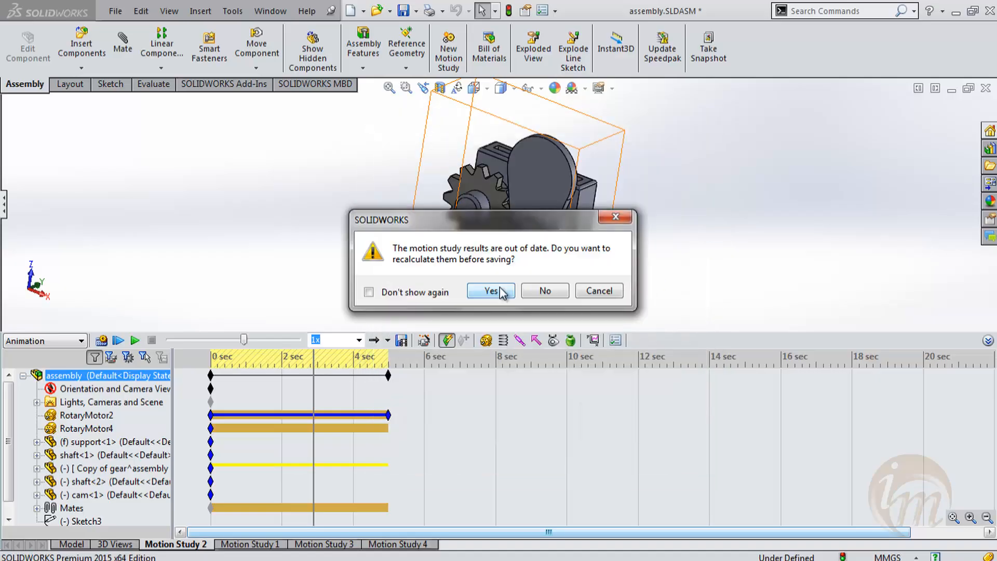
pyautogui.click(491, 291)
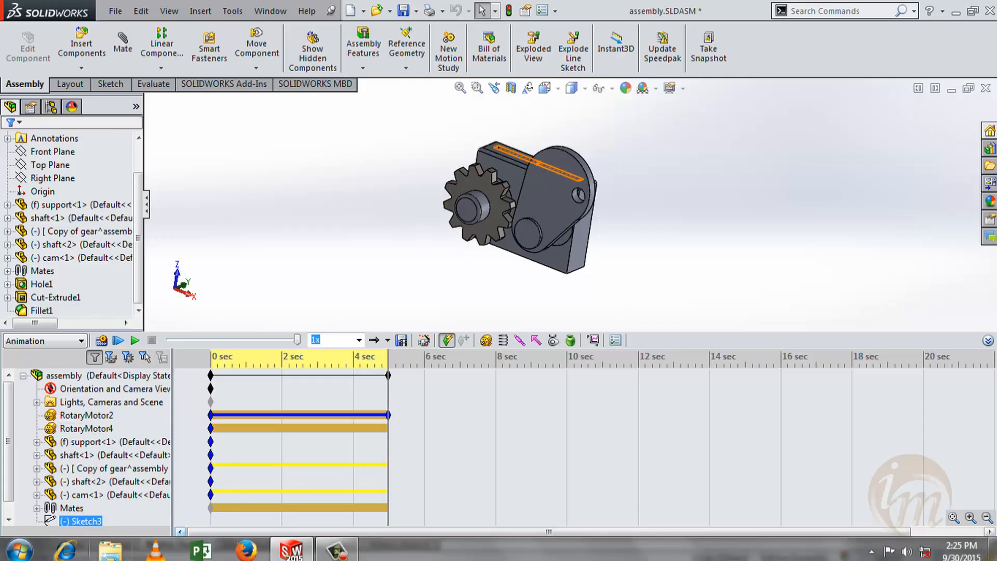
# Step: Play gear_info.avi from the SOLIDWORKS folder in VLC media player, and close the player and the folder window
pyautogui.rightClick(110, 551)
pyautogui.click(106, 319)
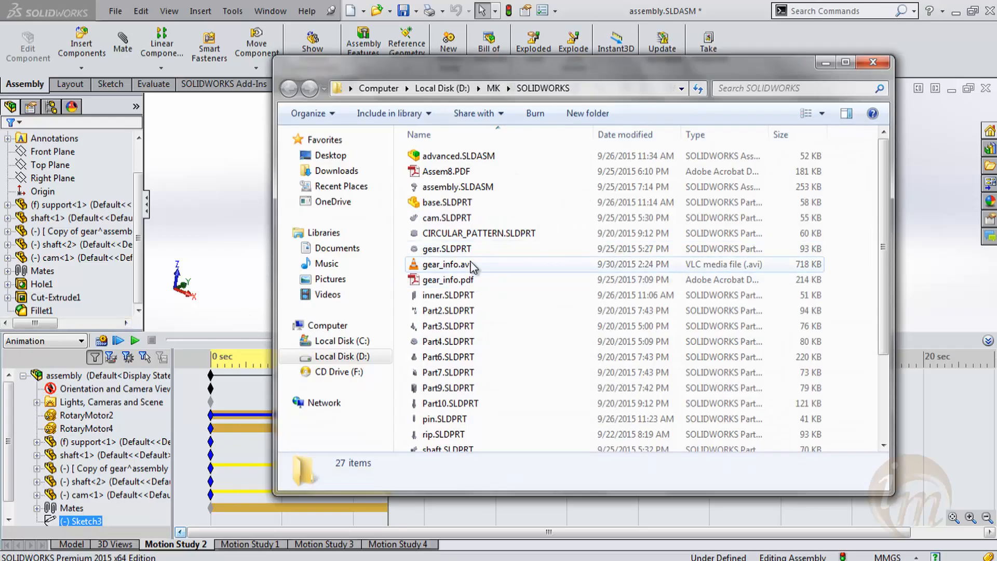
pyautogui.doubleClick(446, 264)
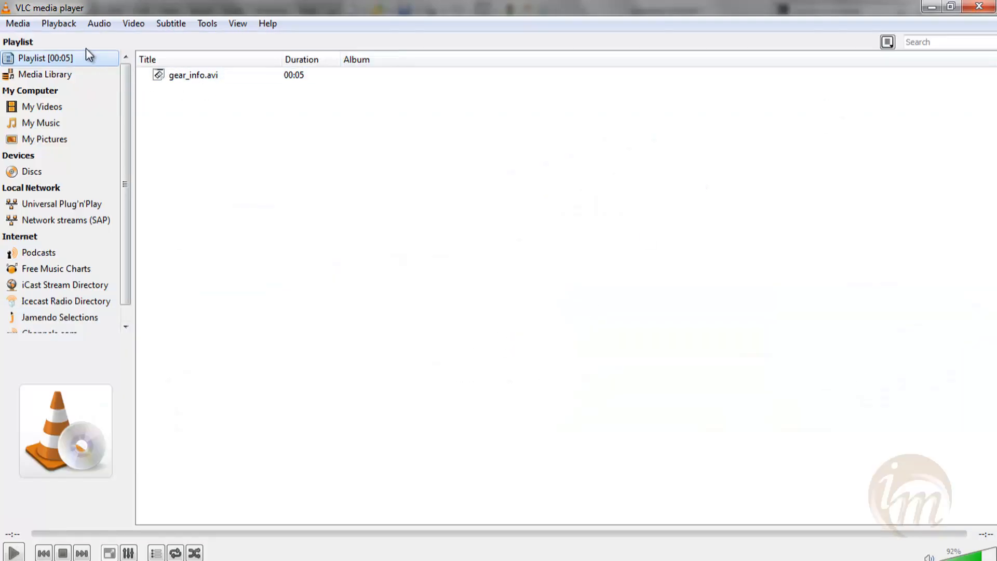
pyautogui.click(979, 7)
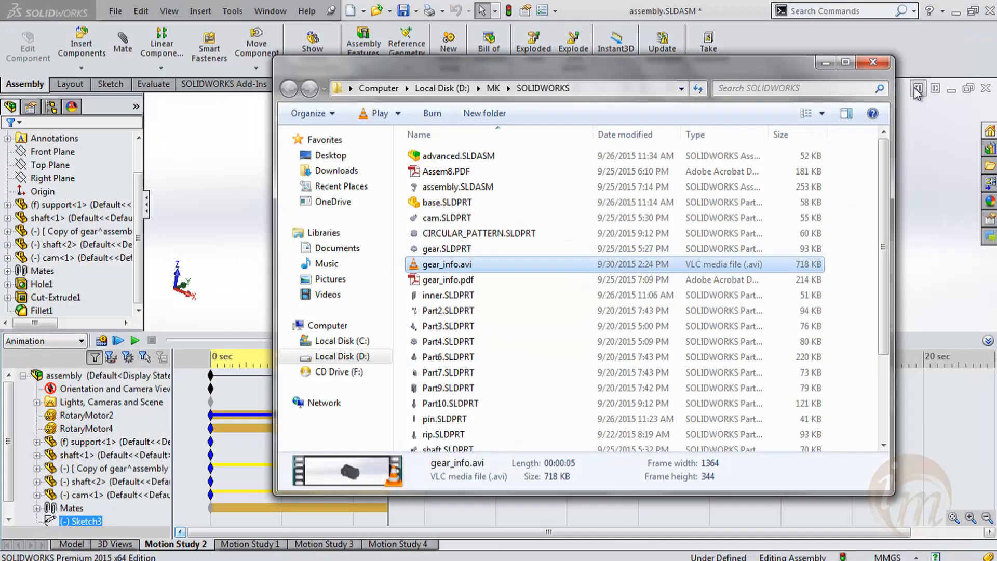
pyautogui.click(874, 63)
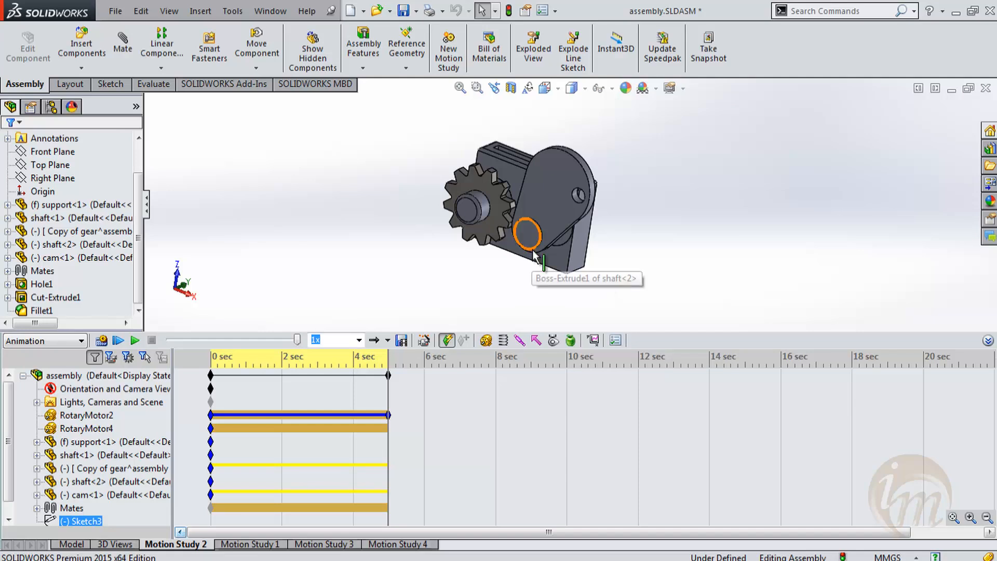
# Step: View the assembly from another angle, review the animation types in the Animation Wizard and close it
pyautogui.moveTo(508, 258); pyautogui.dragTo(542, 174, button='middle')
pyautogui.moveTo(553, 217); pyautogui.dragTo(556, 230, button='middle')
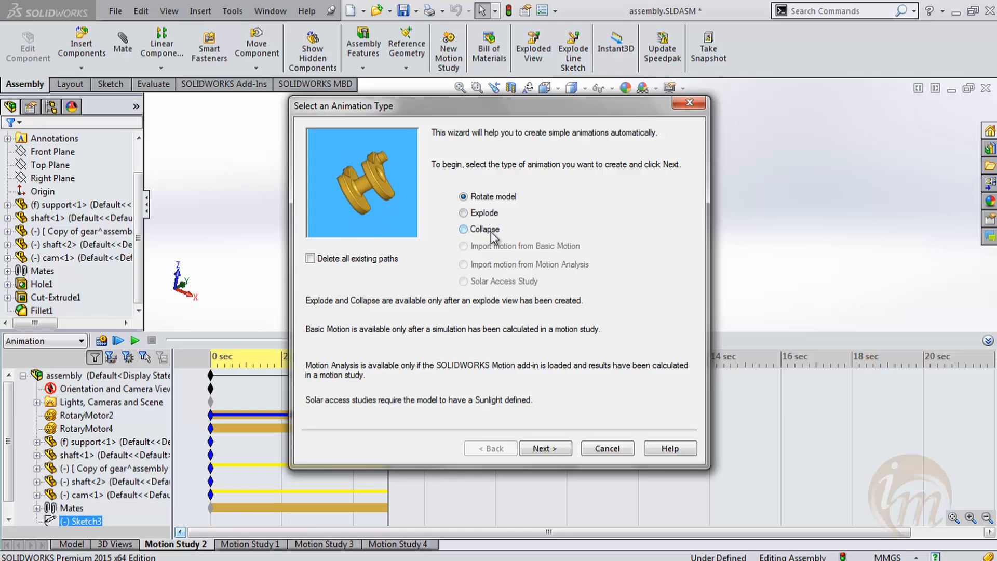
pyautogui.click(607, 448)
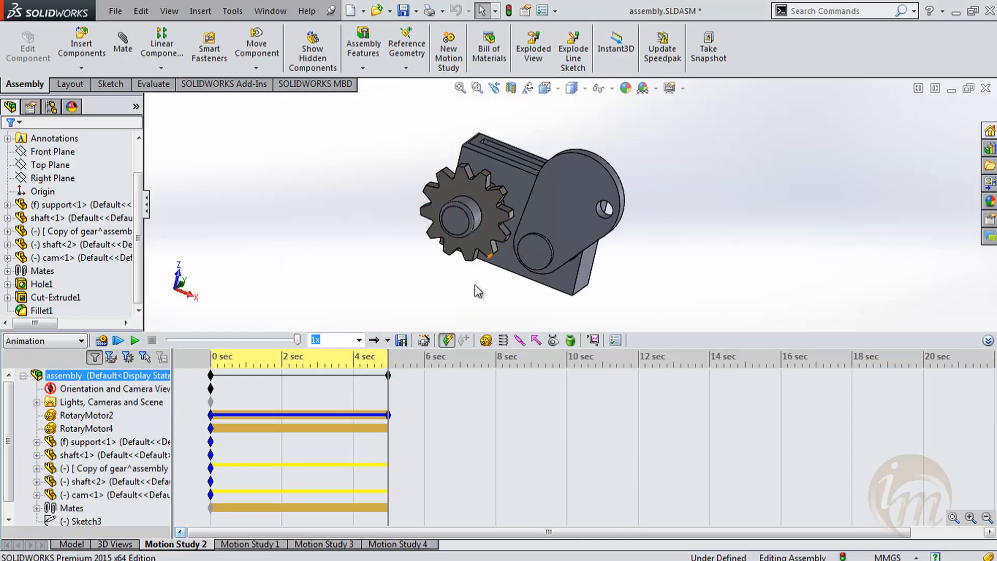
# Step: Start a Rotate model animation of the assembly in the Animation Wizard, with one clockwise rotation about the Y-axis
pyautogui.click(424, 341)
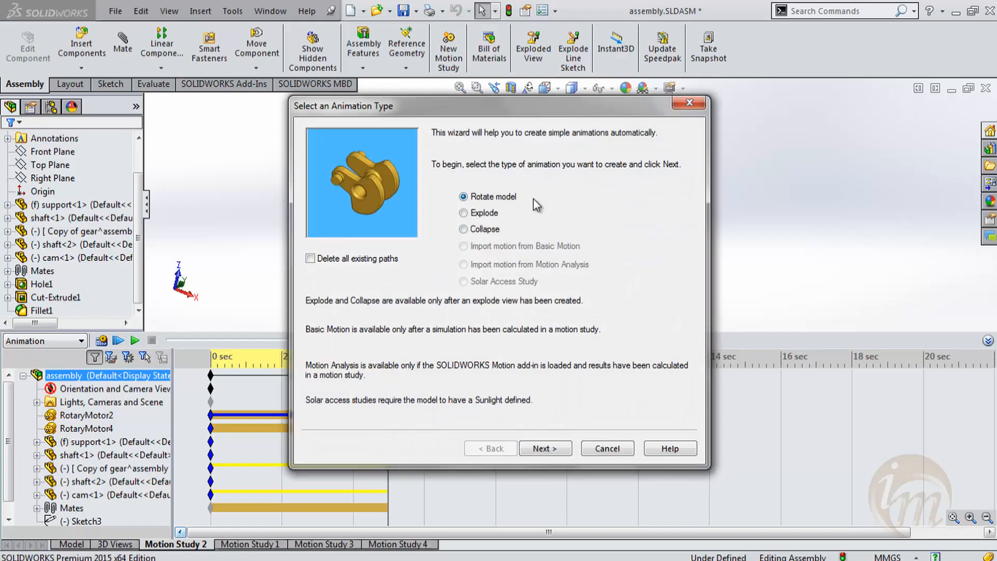
pyautogui.click(551, 446)
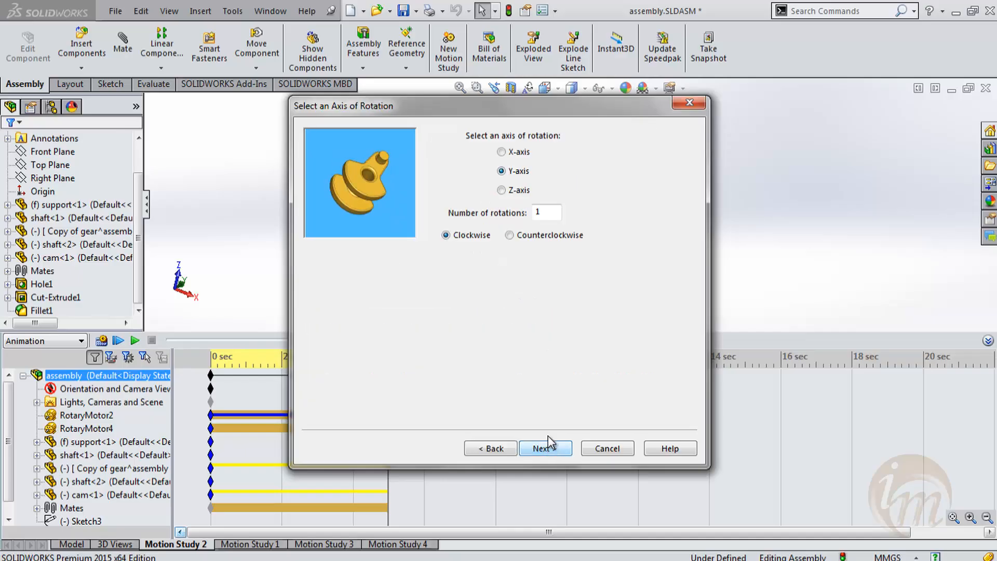
pyautogui.moveTo(495, 108); pyautogui.dragTo(540, 107)
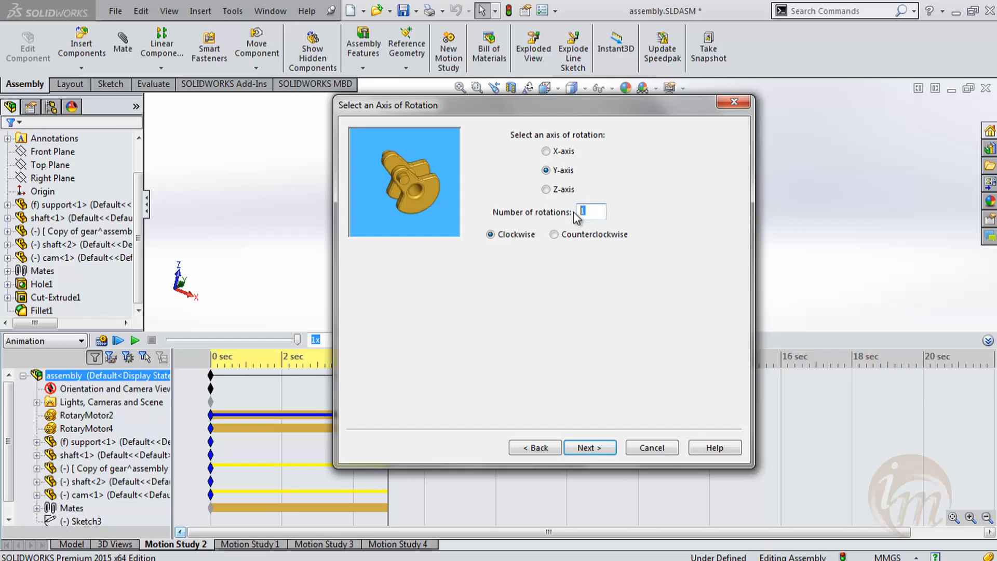
pyautogui.press('Return')
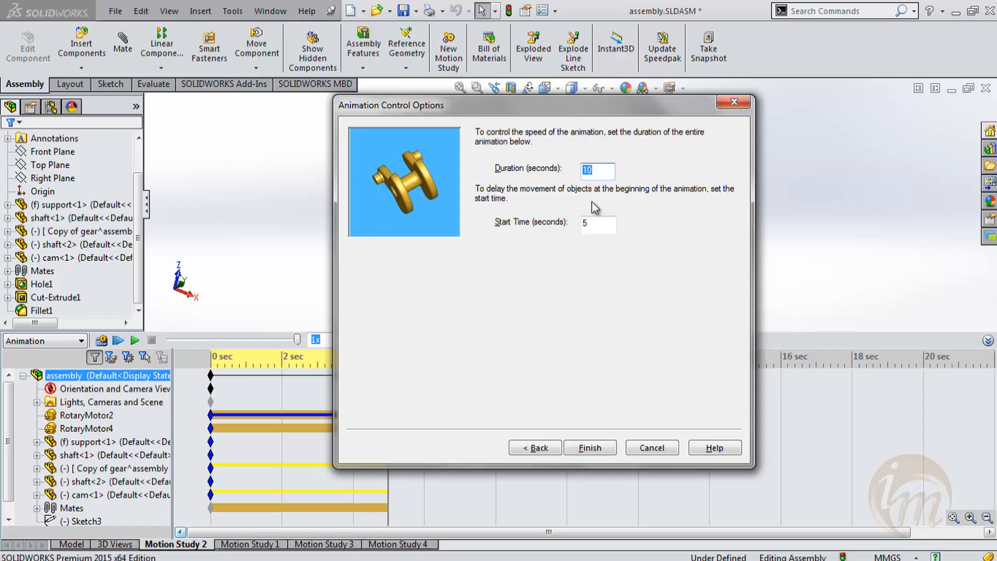
# Step: Set the rotation's duration to 10 seconds and start time to 5 seconds, finish the wizard and play the animation
pyautogui.moveTo(548, 112); pyautogui.dragTo(562, 123)
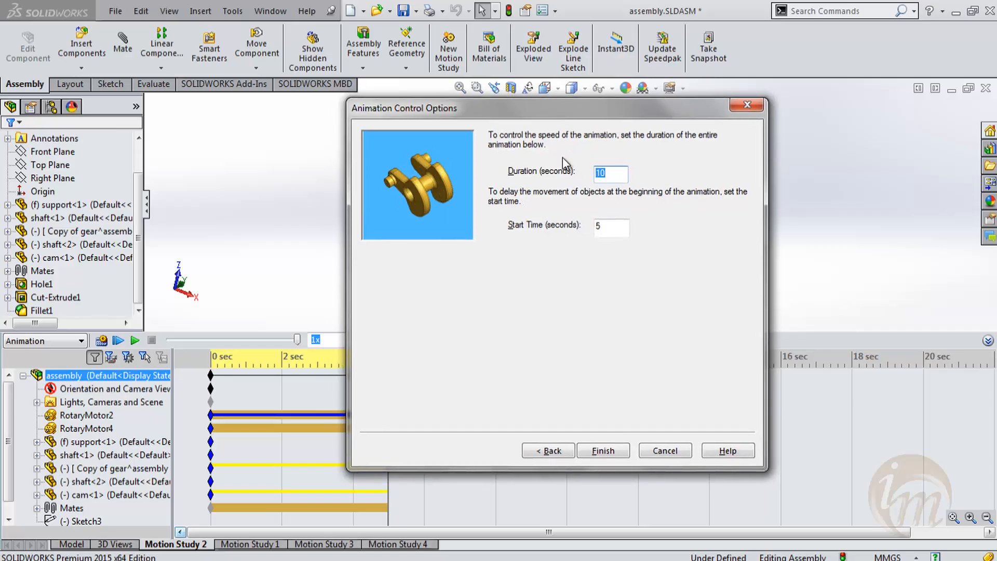
pyautogui.moveTo(548, 109); pyautogui.dragTo(636, 82)
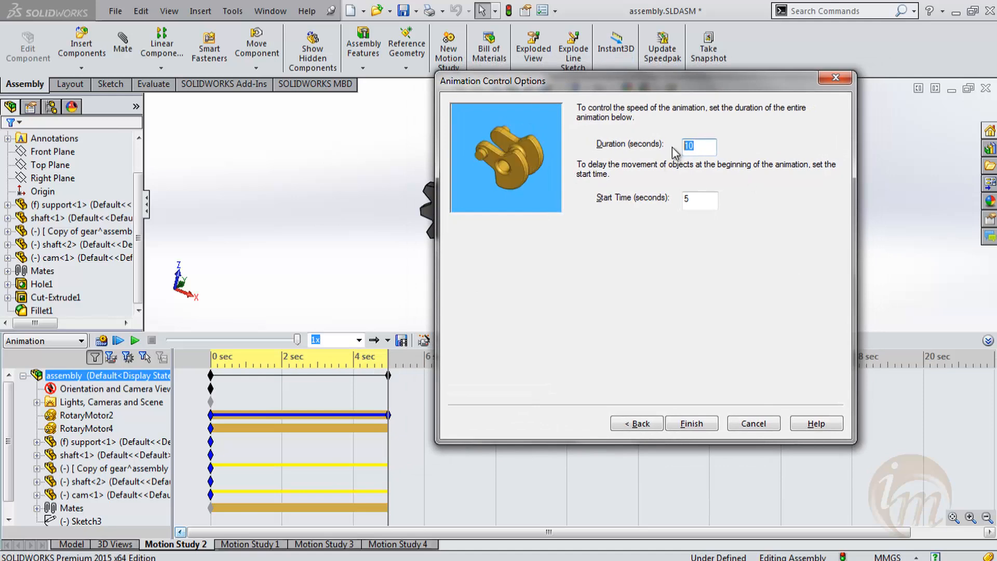
pyautogui.press('BackSpace')
pyautogui.write('10')
pyautogui.click(699, 198)
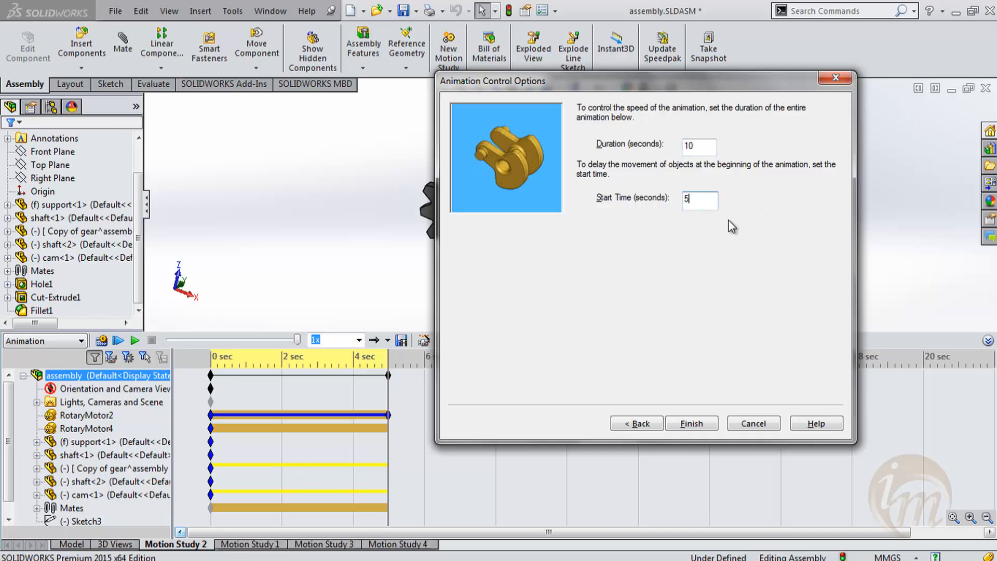
pyautogui.click(691, 425)
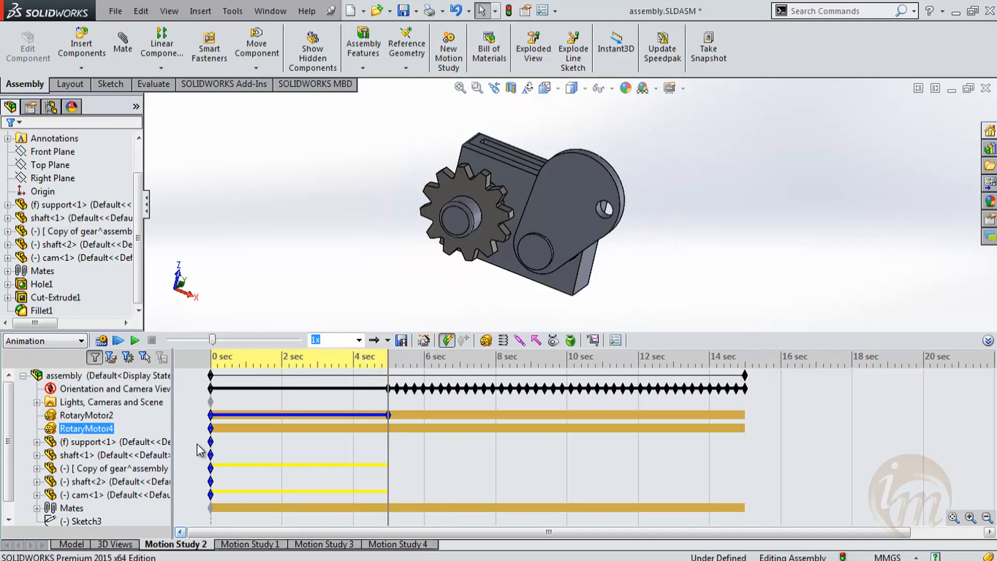
pyautogui.click(132, 340)
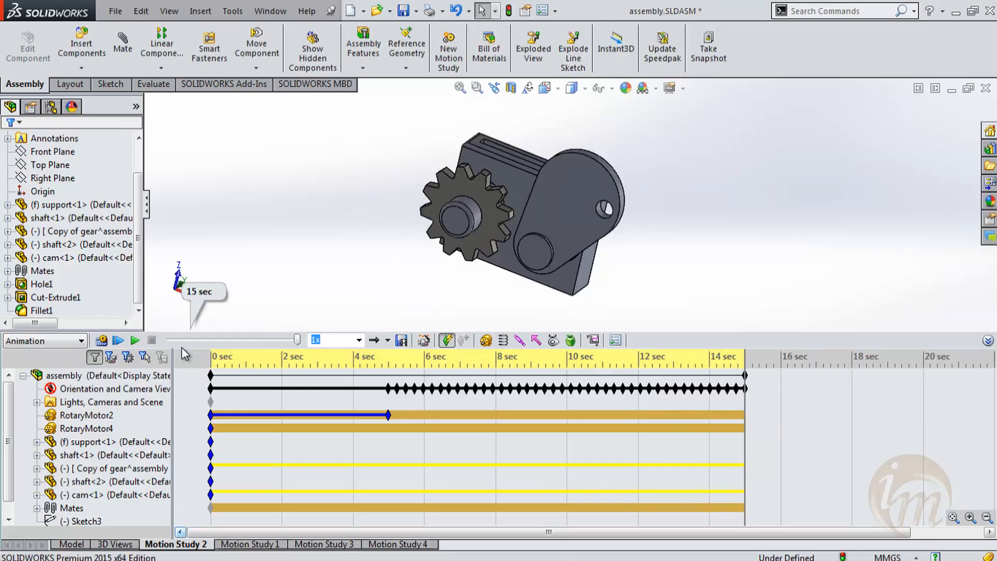
# Step: Open the part gear.SLDPRT and show its Motion Study 1 with the timeline expanded
pyautogui.click(376, 10)
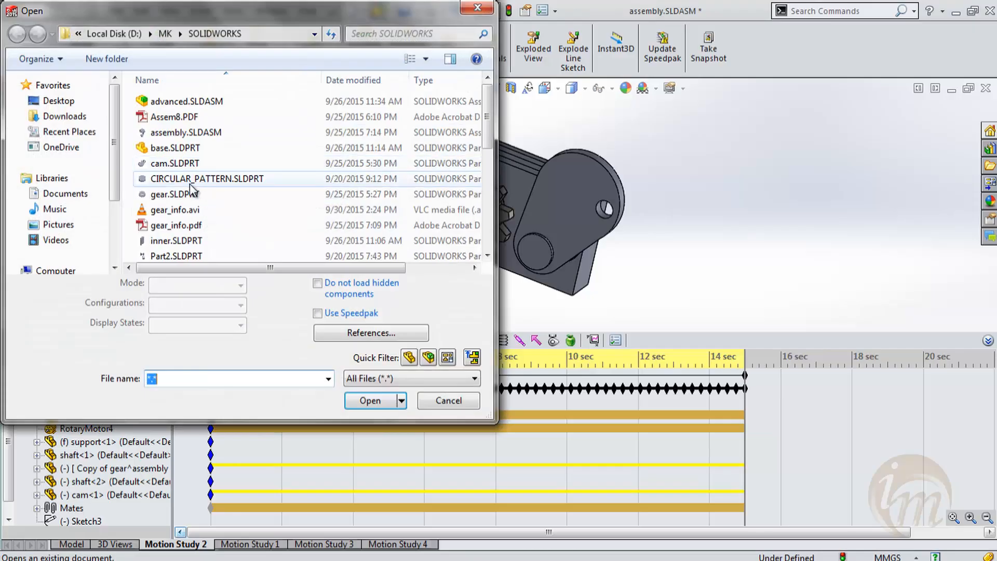
pyautogui.click(228, 194)
pyautogui.click(370, 377)
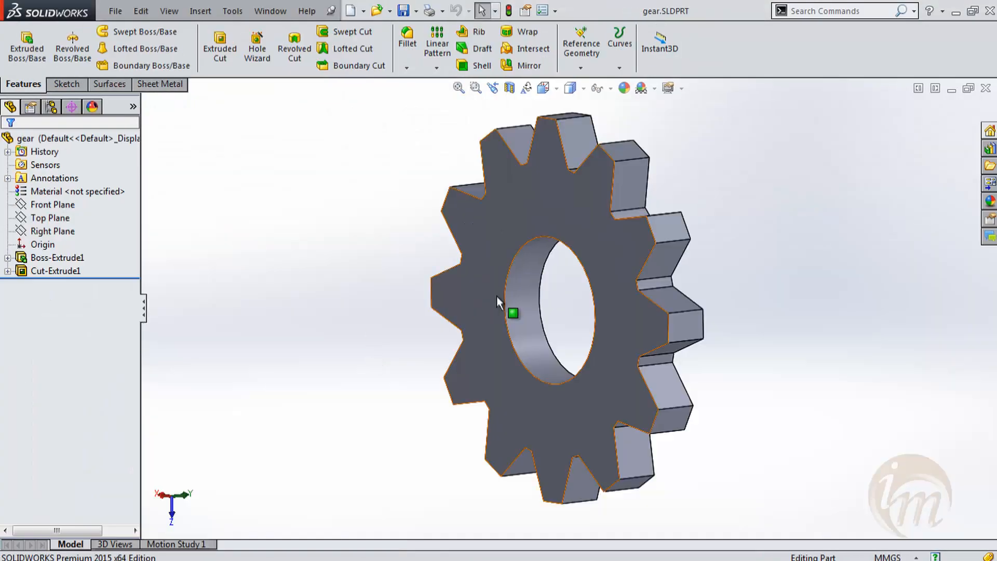
pyautogui.moveTo(535, 343); pyautogui.dragTo(545, 364, button='middle')
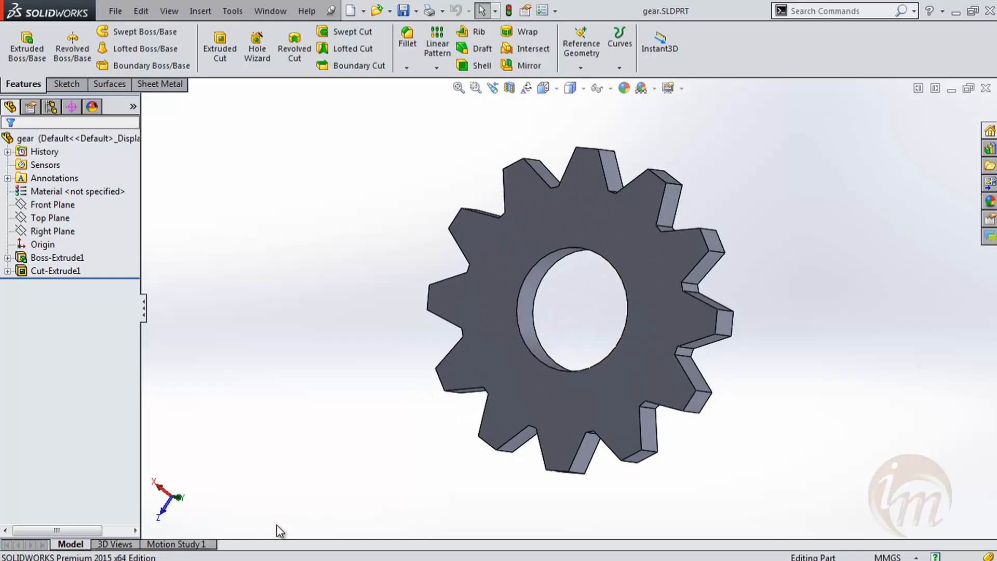
pyautogui.click(176, 543)
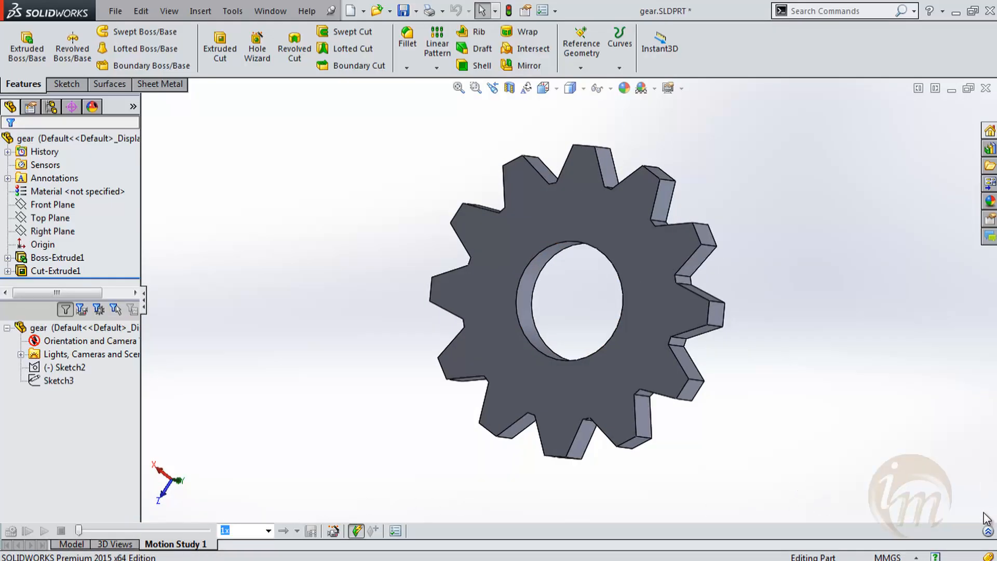
pyautogui.click(988, 531)
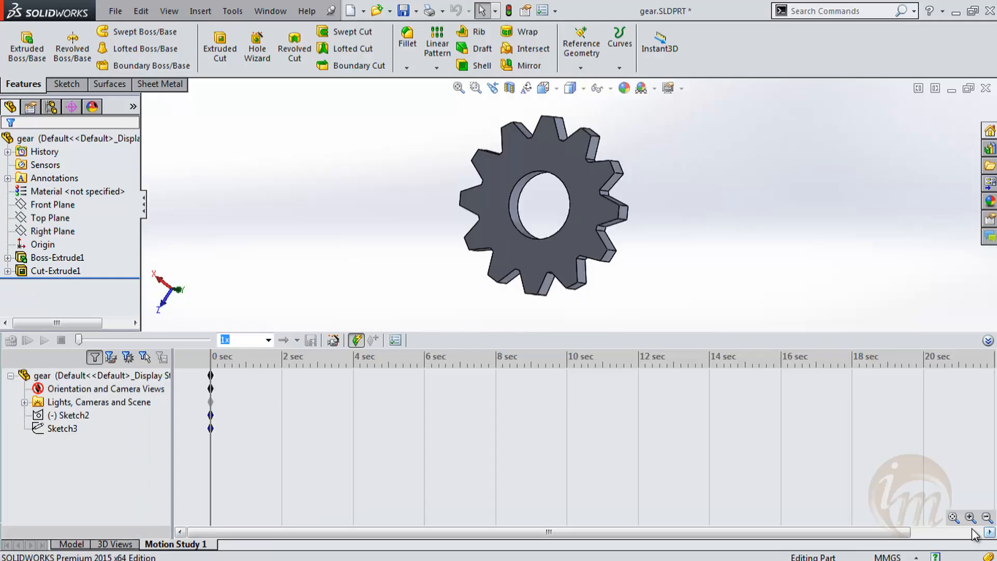
# Step: Create a Rotate model animation of the gear with 5 clockwise rotations about the X-axis over 10 seconds from 0 seconds, and play it
pyautogui.click(332, 340)
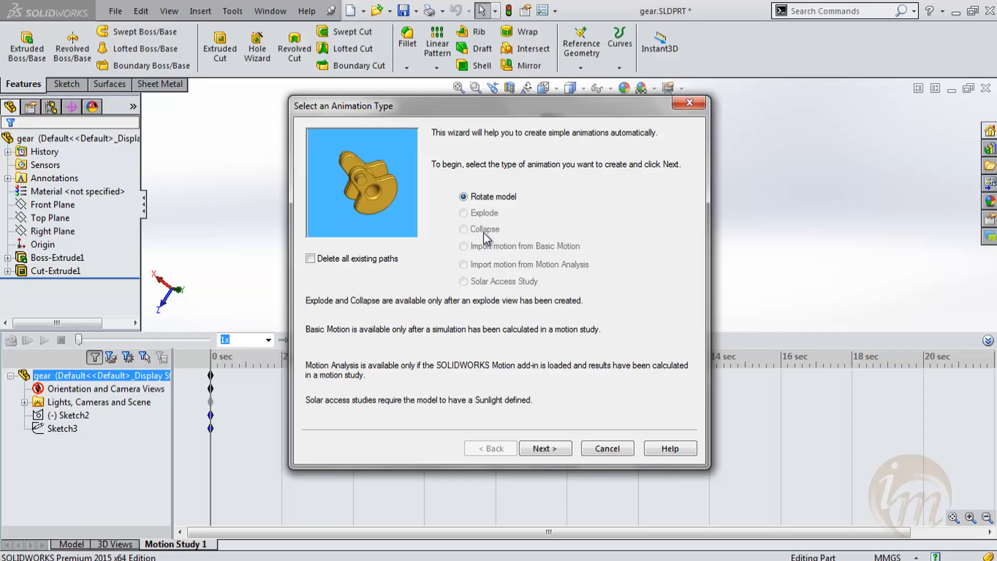
pyautogui.click(545, 449)
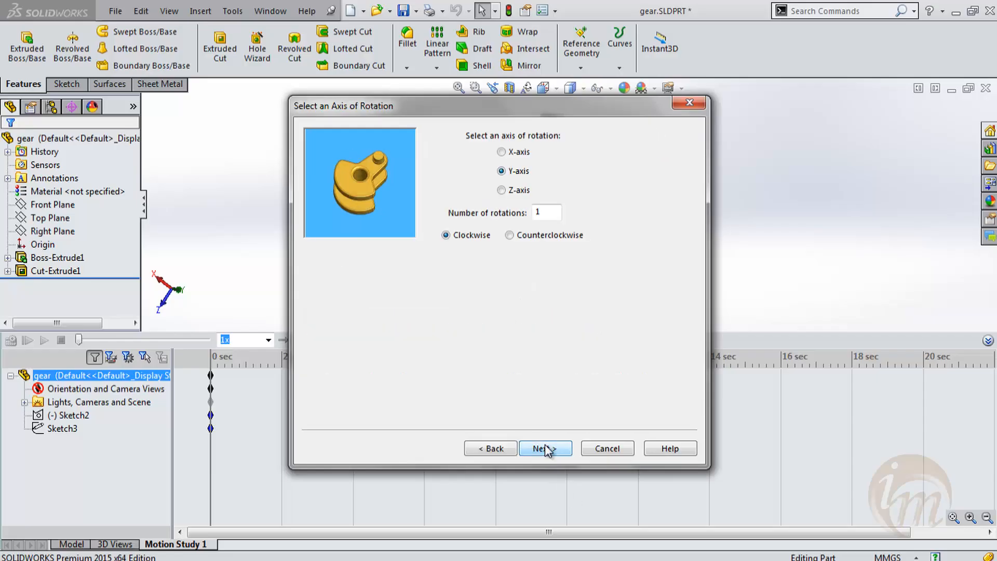
pyautogui.click(503, 152)
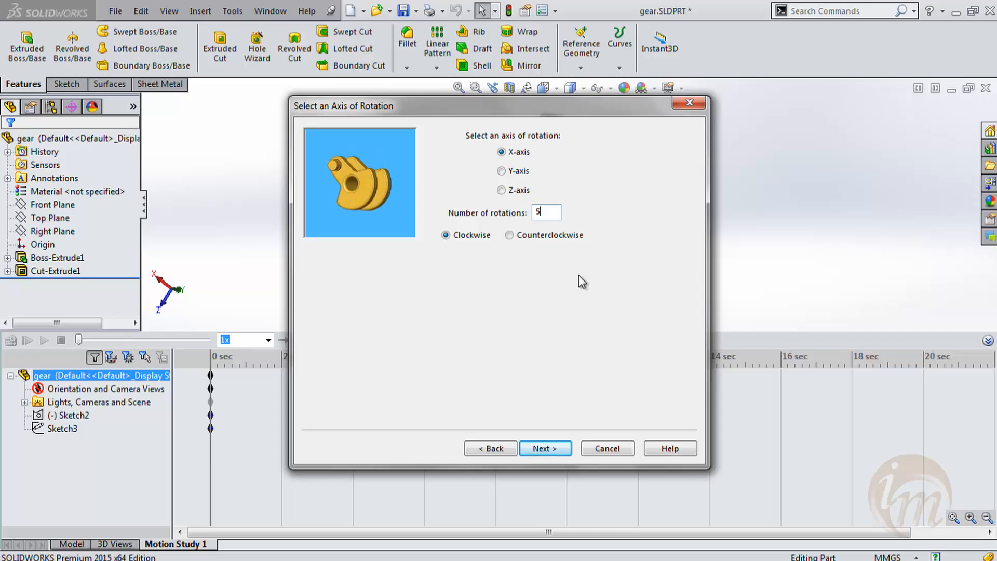
pyautogui.click(549, 447)
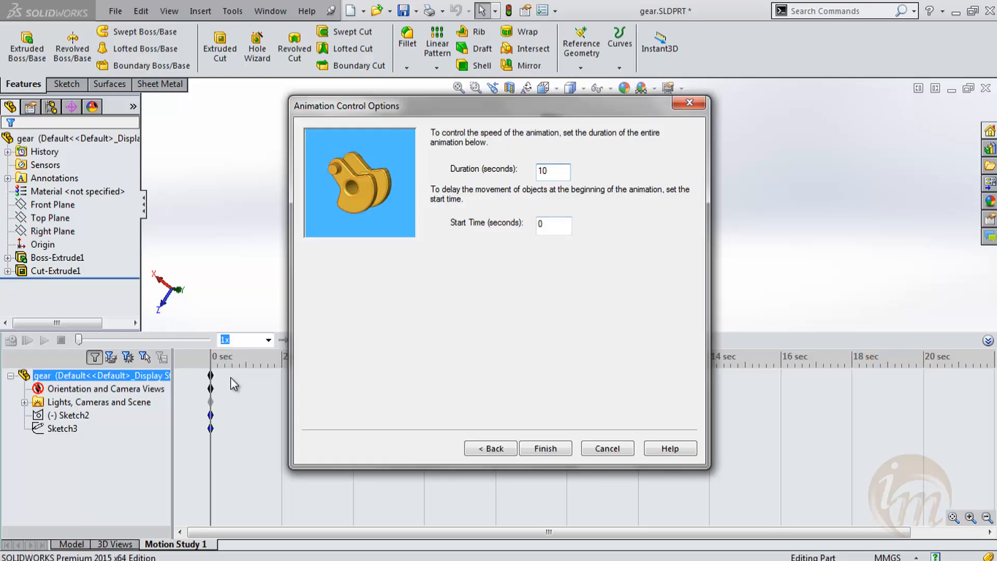
pyautogui.click(545, 448)
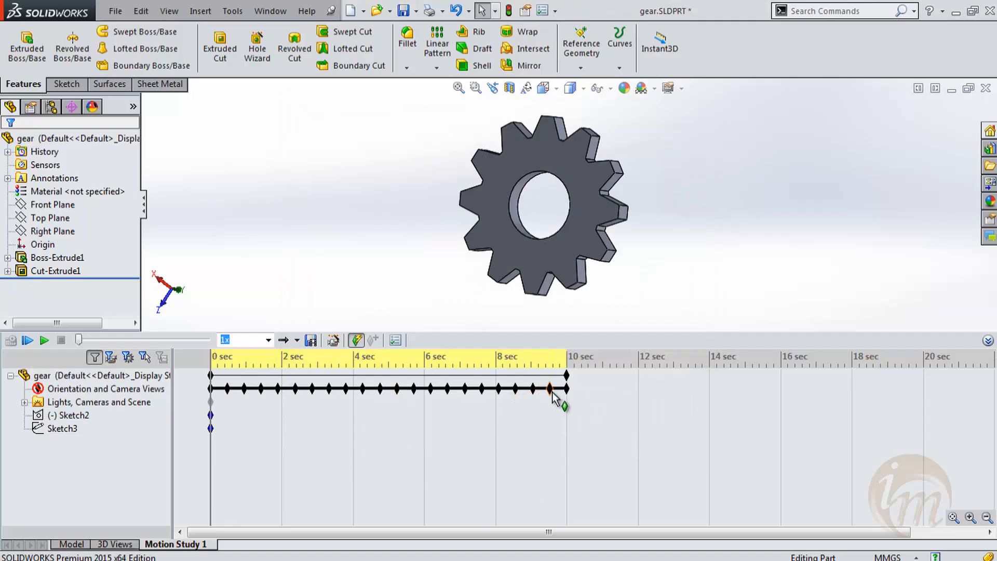
pyautogui.click(45, 340)
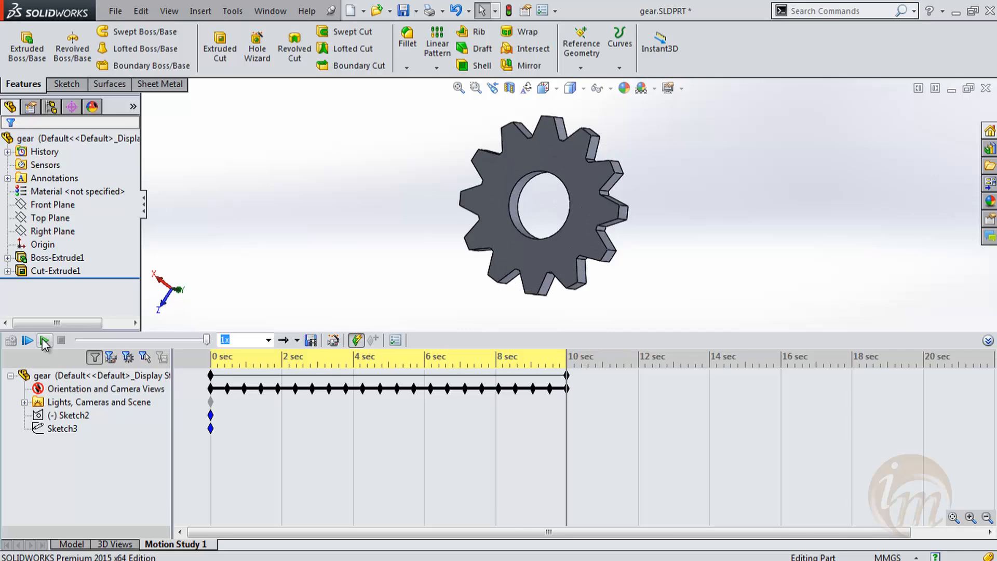
# Step: Start a second Rotate model animation of the gear in the Animation Wizard, with 5 clockwise rotations about the Y-axis
pyautogui.click(333, 341)
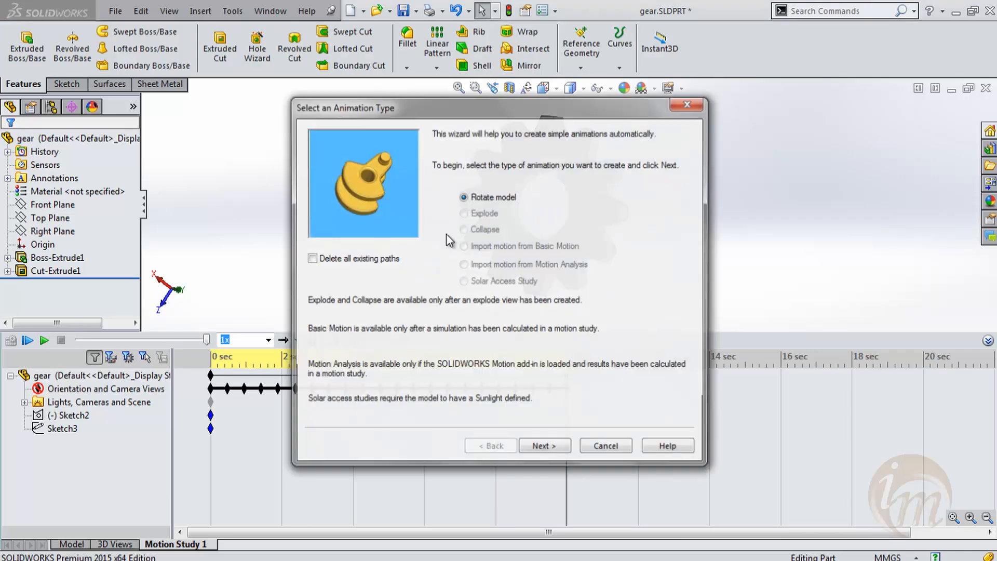
pyautogui.click(545, 446)
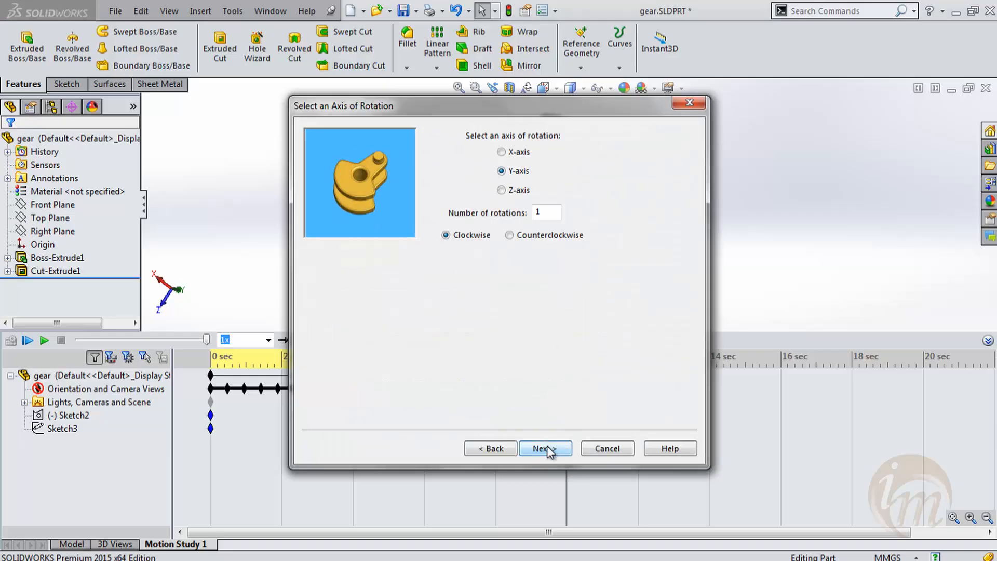
pyautogui.doubleClick(542, 212)
pyautogui.write('5')
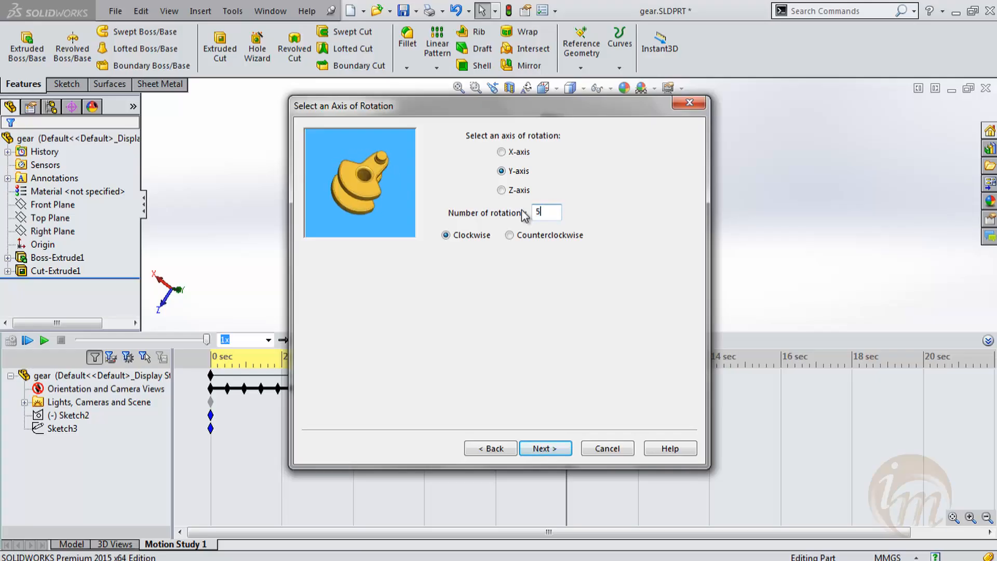
pyautogui.click(546, 449)
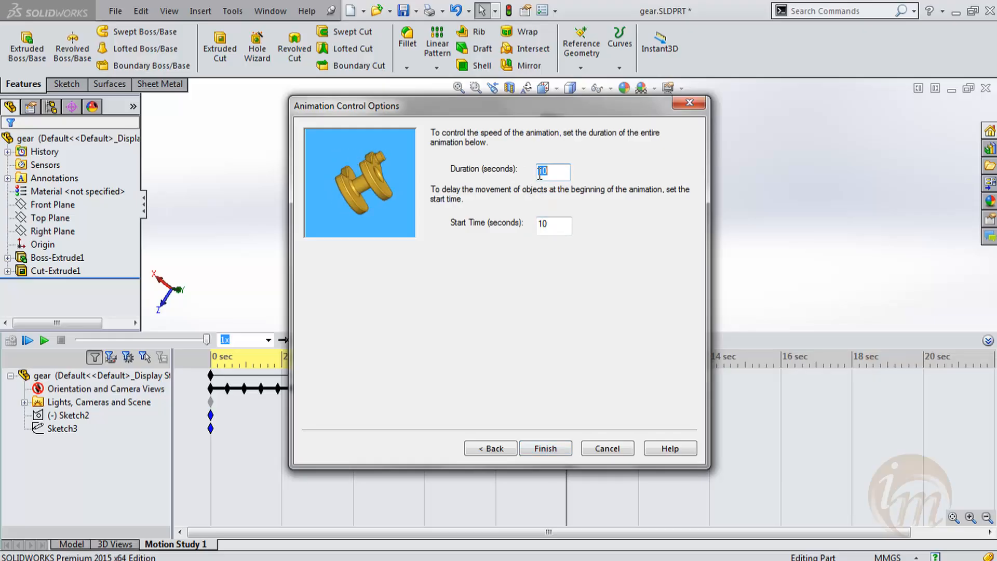
# Step: Set the Y-axis rotation's duration to 5 seconds and start time to 11 seconds, finish the wizard and play the animation
pyautogui.write('5')
pyautogui.moveTo(456, 106); pyautogui.dragTo(493, 109)
pyautogui.doubleClick(624, 239)
pyautogui.write('11')
pyautogui.click(624, 463)
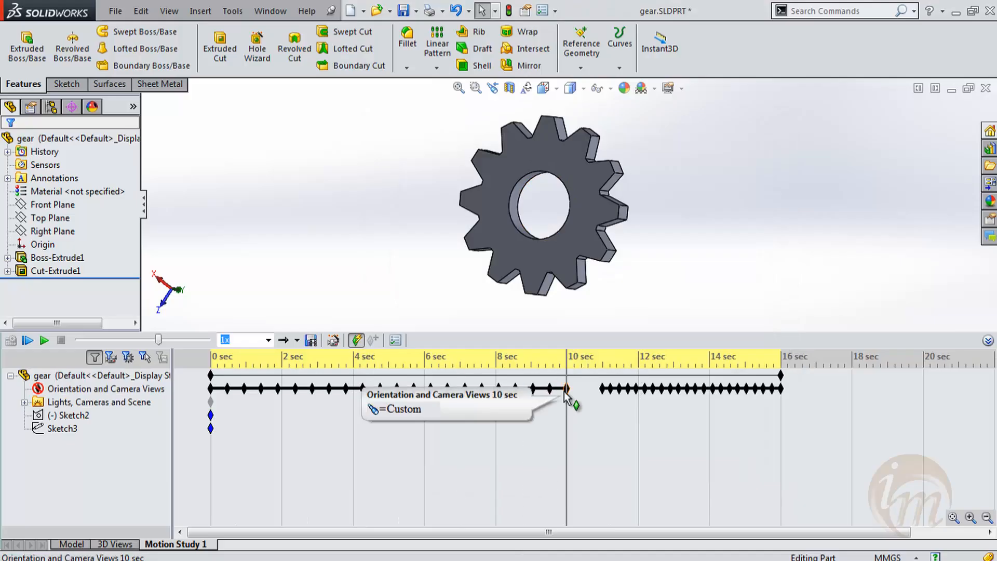
pyautogui.moveTo(564, 391); pyautogui.dragTo(587, 391)
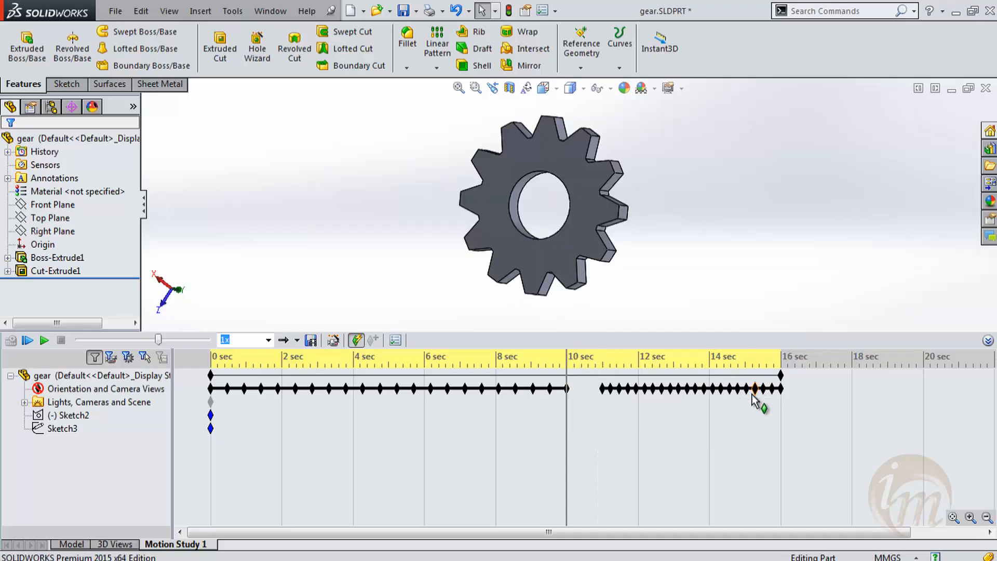
pyautogui.click(44, 340)
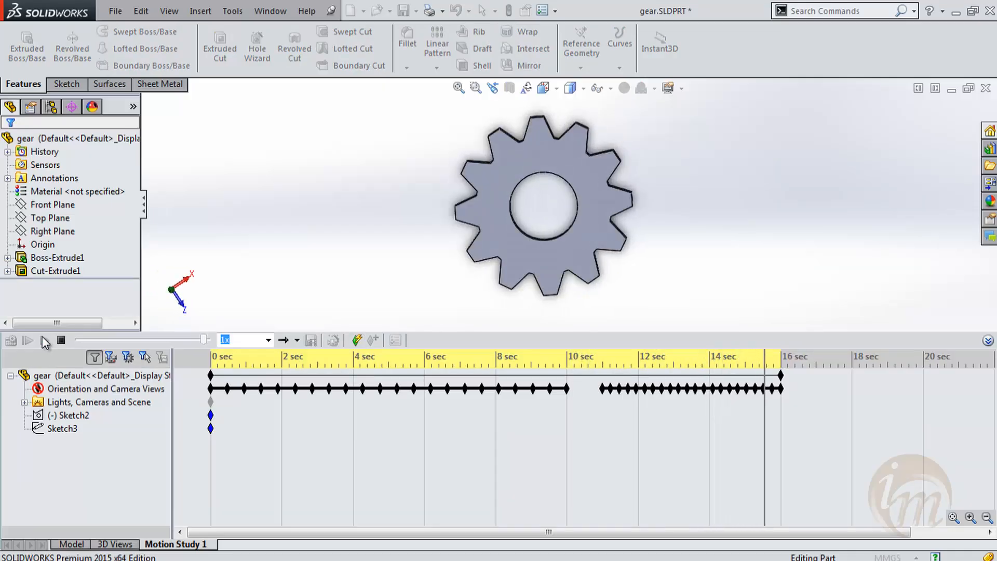
# Step: Start a third Rotate model animation of the gear in the Animation Wizard, rotating clockwise about the Z-axis
pyautogui.click(334, 340)
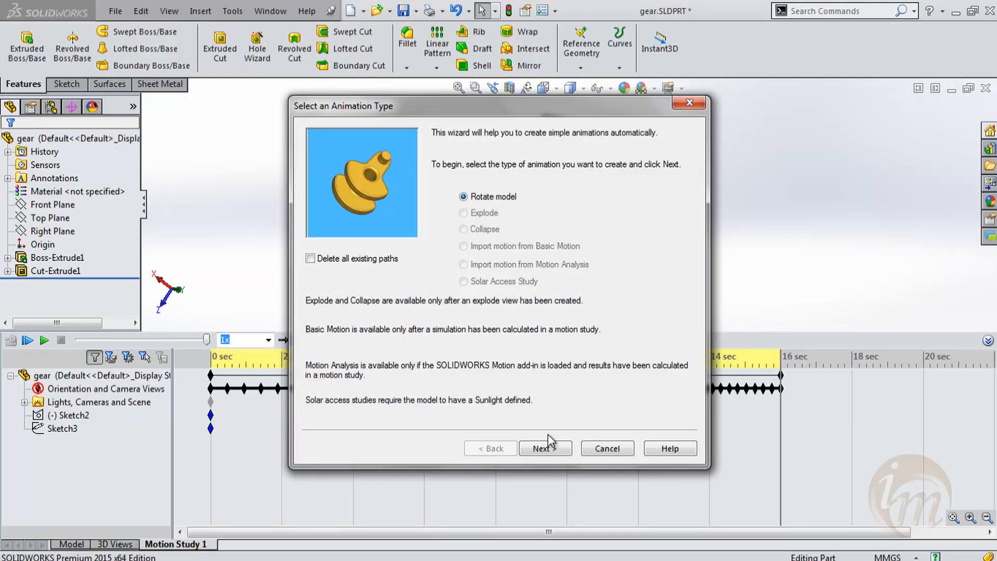
pyautogui.click(545, 446)
pyautogui.click(501, 190)
pyautogui.doubleClick(537, 212)
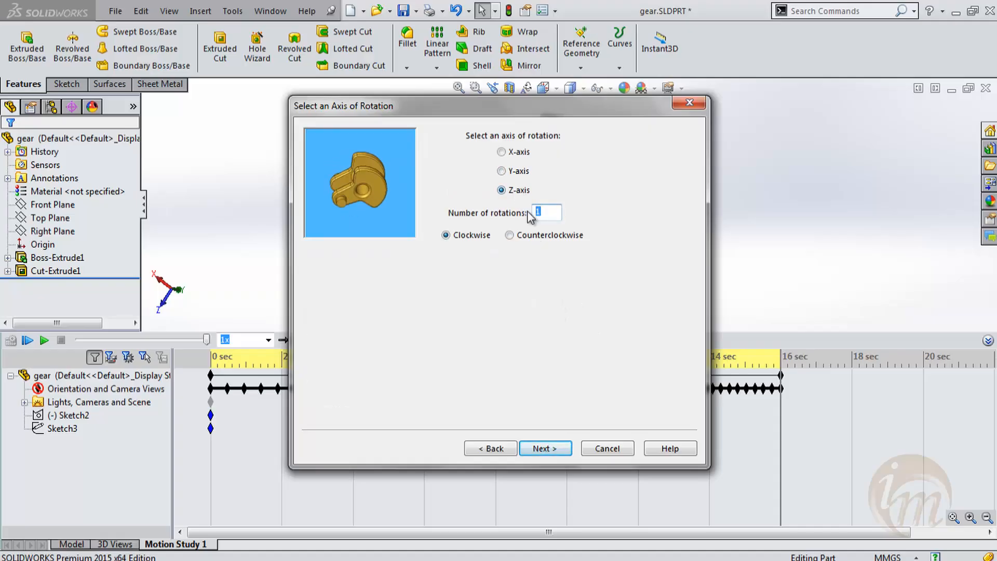
pyautogui.click(558, 450)
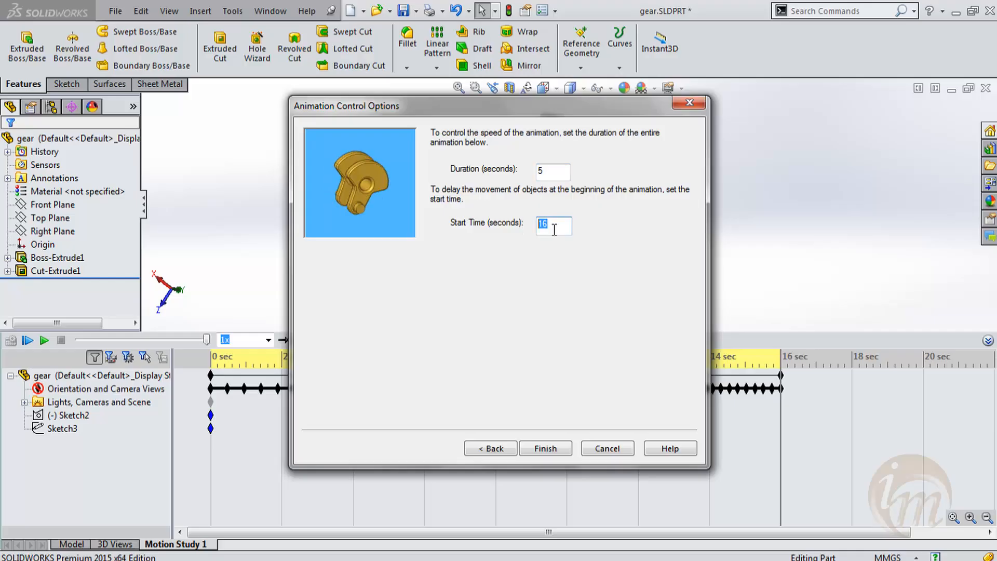
# Step: Set the Z-axis rotation's start time to 17 seconds, finish the wizard and play the whole animation from the beginning
pyautogui.write('17')
pyautogui.click(545, 449)
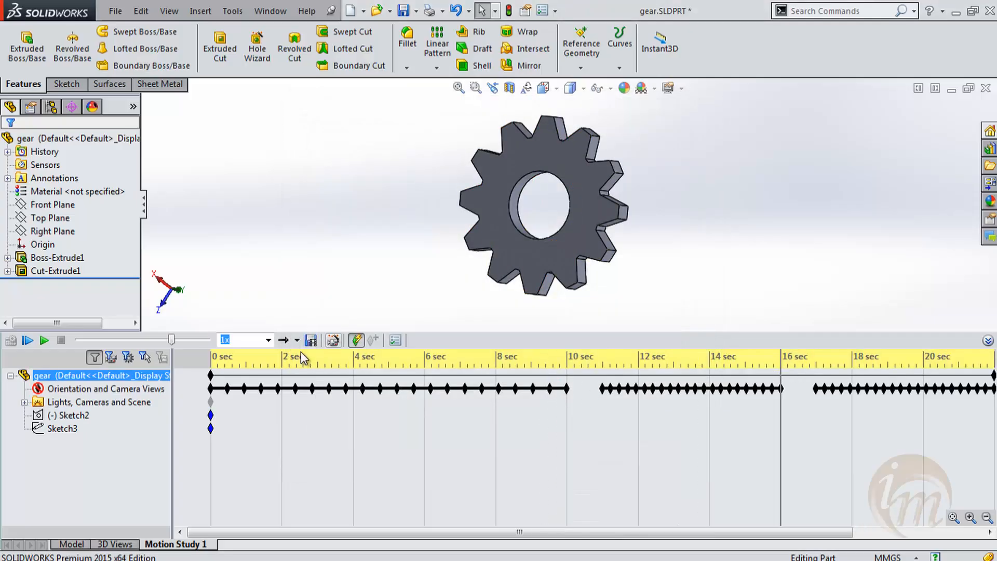
pyautogui.click(217, 358)
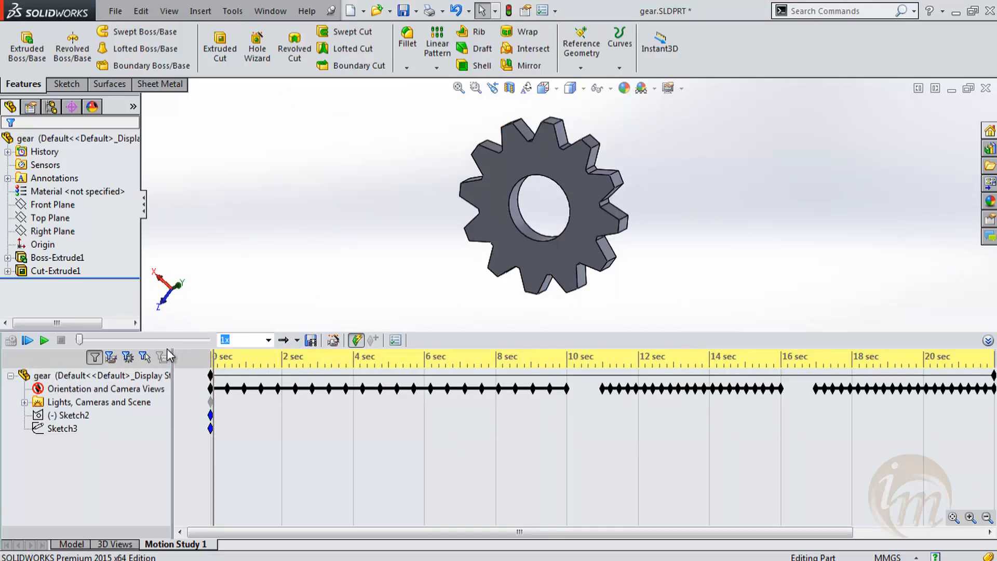
pyautogui.click(45, 341)
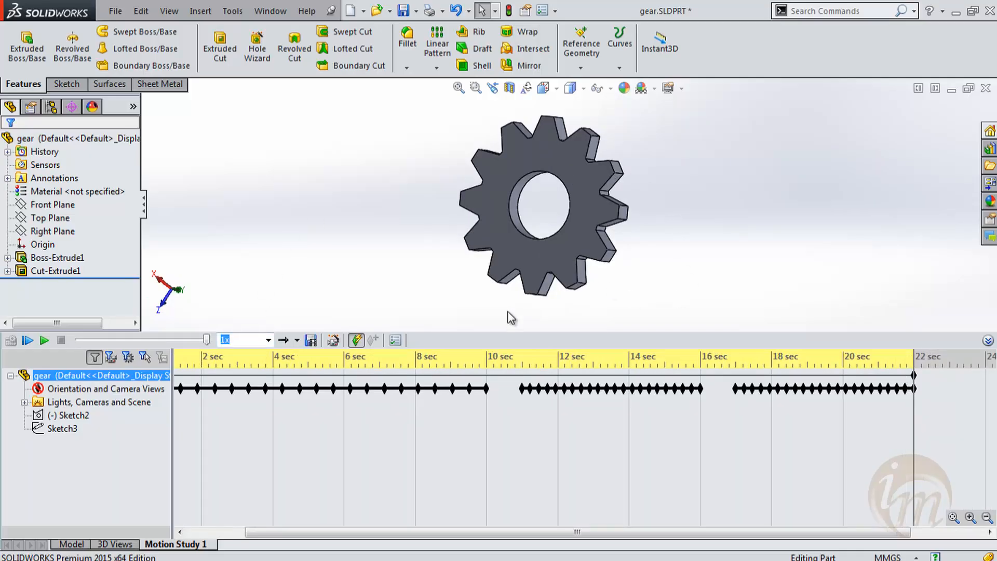
# Step: Save the entire gear animation as the AVI file info, using Microsoft Video 1 compression at quality 85
pyautogui.click(312, 341)
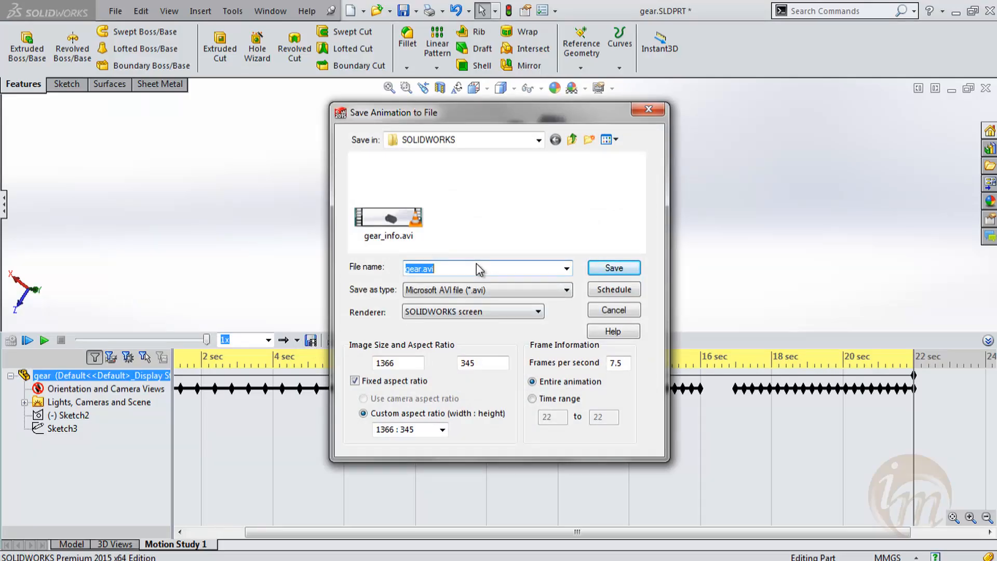
pyautogui.write('info')
pyautogui.click(613, 268)
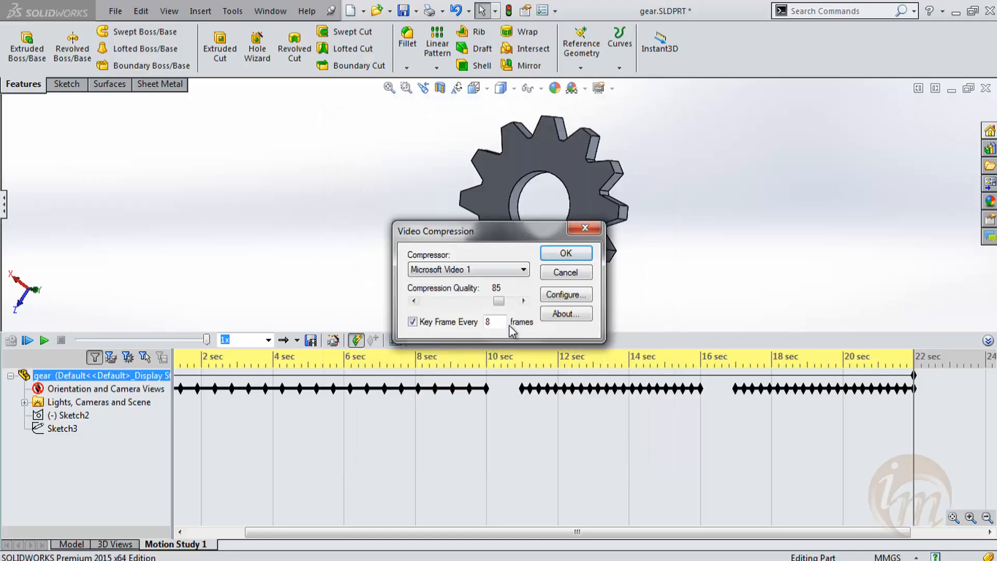
pyautogui.click(566, 253)
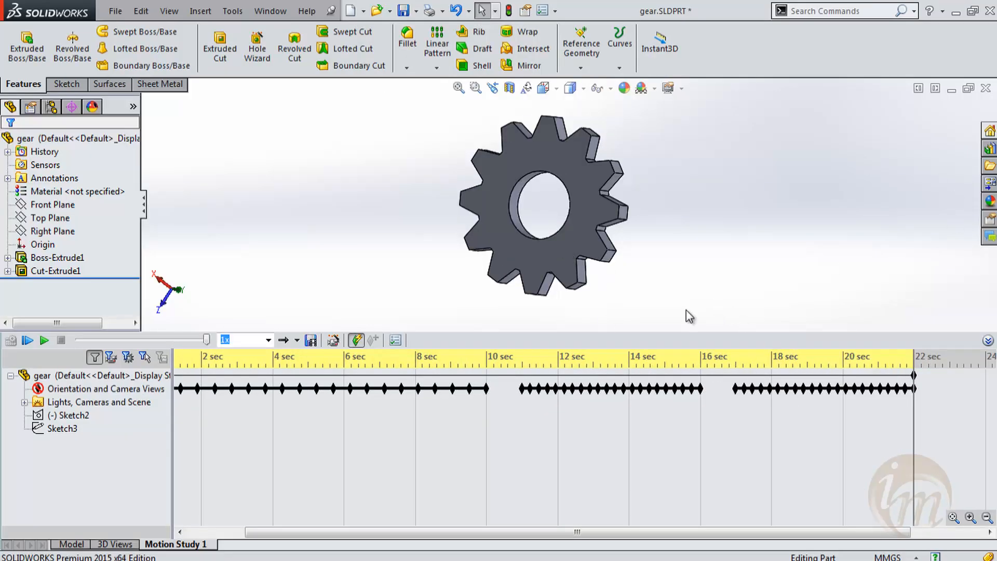
# Step: Open the SOLIDWORKS folder in Windows Explorer, play info.avi in VLC media player, and close both windows
pyautogui.moveTo(8, 557)
pyautogui.rightClick(110, 550)
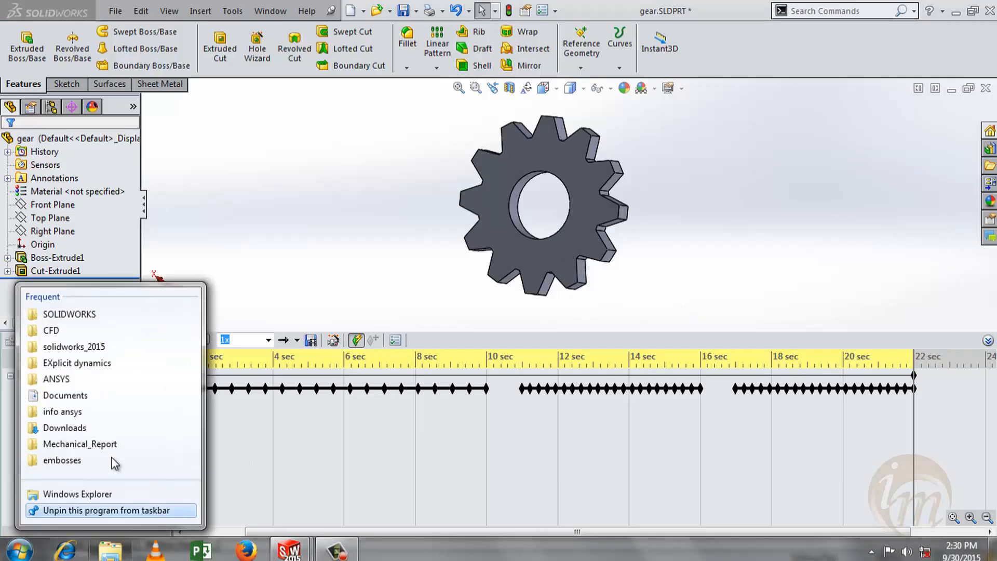
pyautogui.click(87, 318)
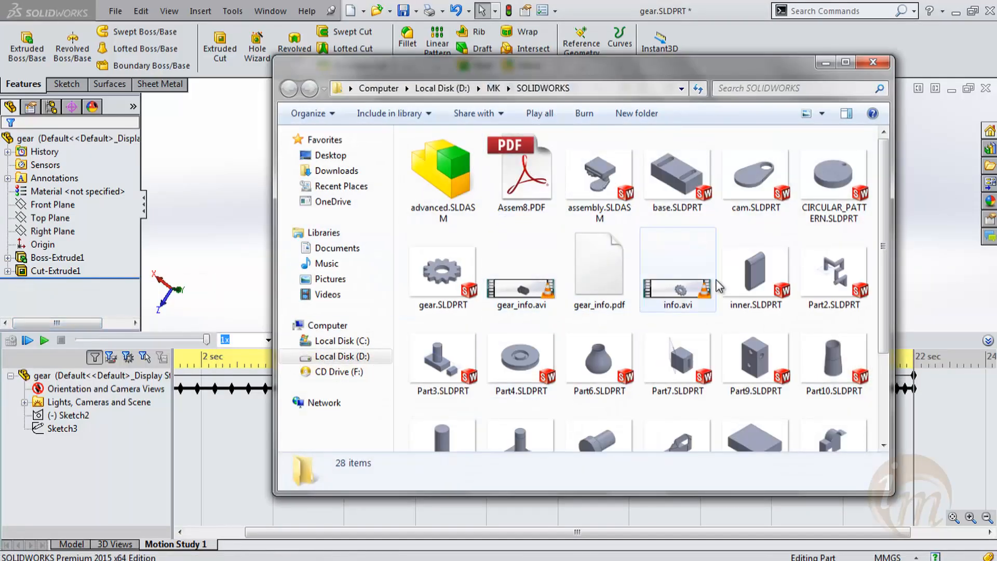
pyautogui.doubleClick(659, 293)
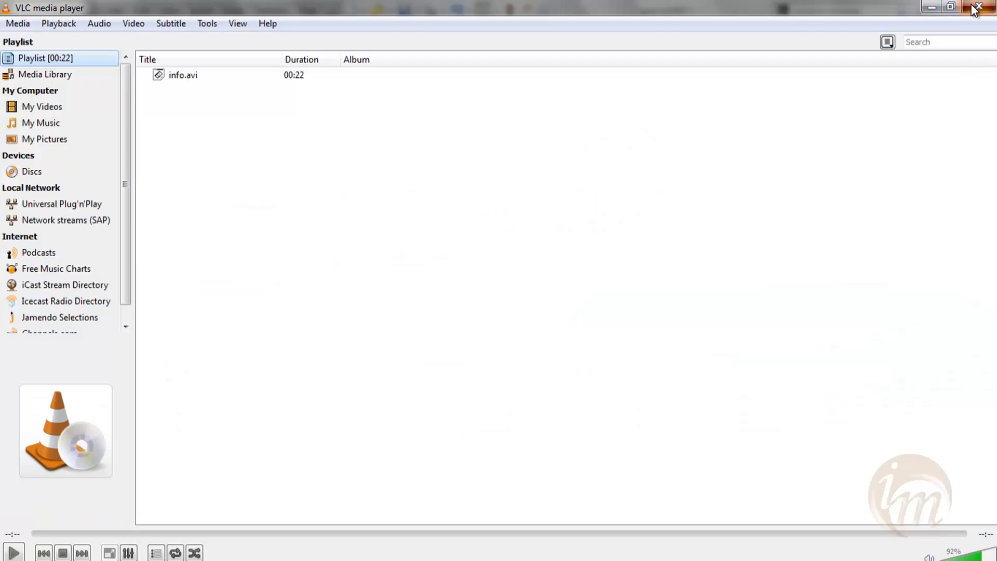
pyautogui.click(976, 7)
pyautogui.click(873, 63)
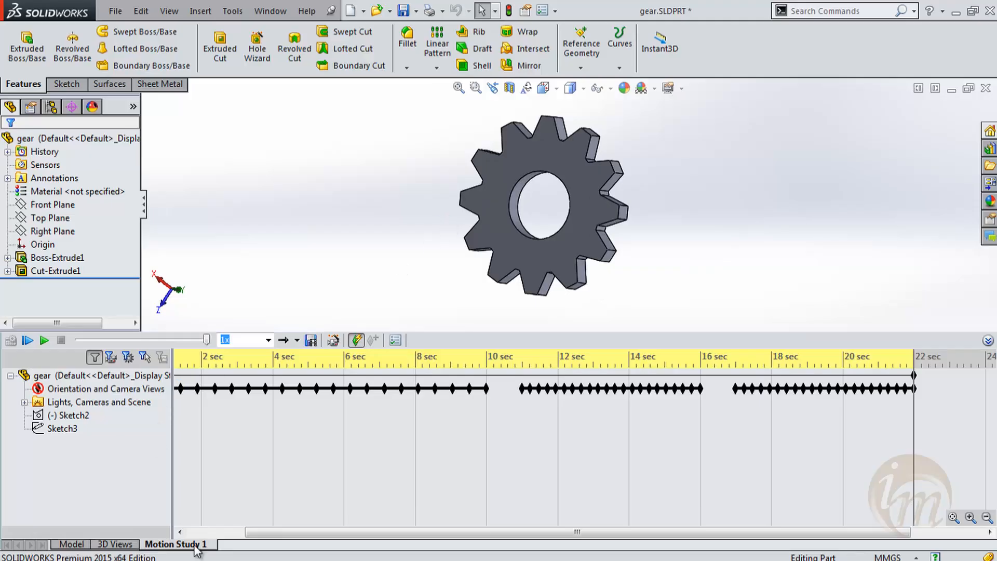
# Step: Close the gear part and the assembly, discarding the assembly's unsaved changes
pyautogui.click(985, 89)
pyautogui.click(535, 248)
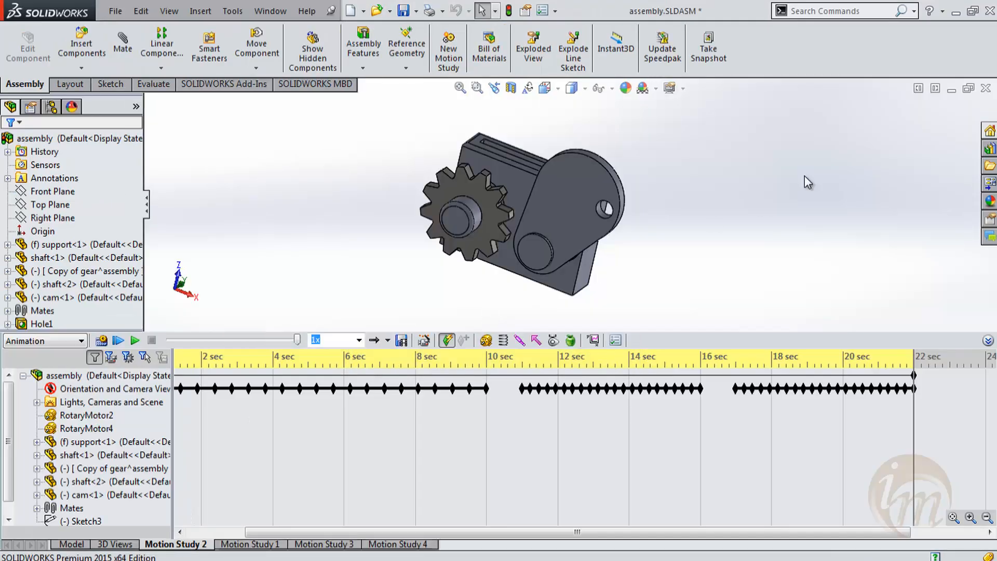
pyautogui.click(986, 89)
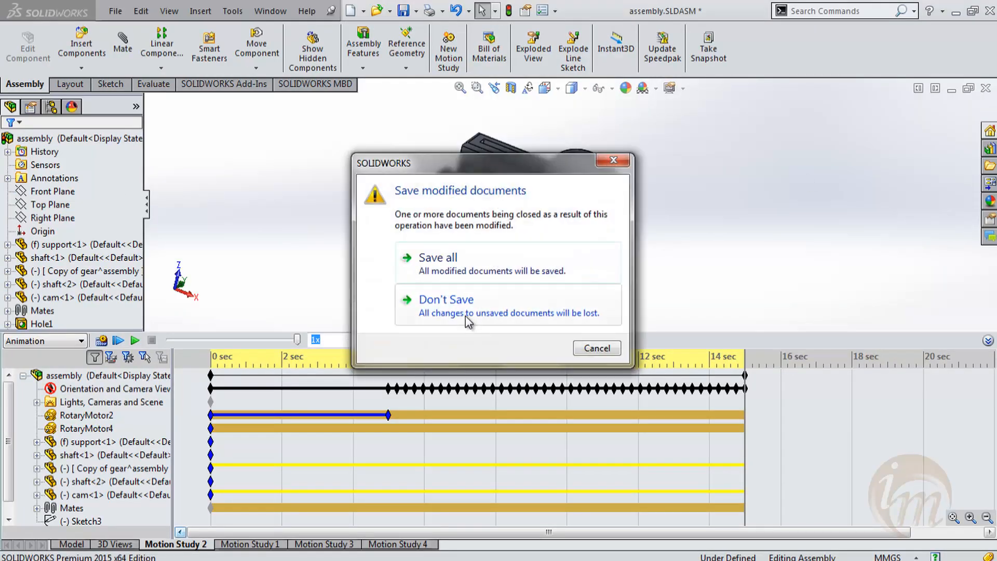
pyautogui.click(466, 315)
# Step: Reopen assembly.SLDASM from the SOLIDWORKS folder and show its Motion Study 1
pyautogui.click(274, 10)
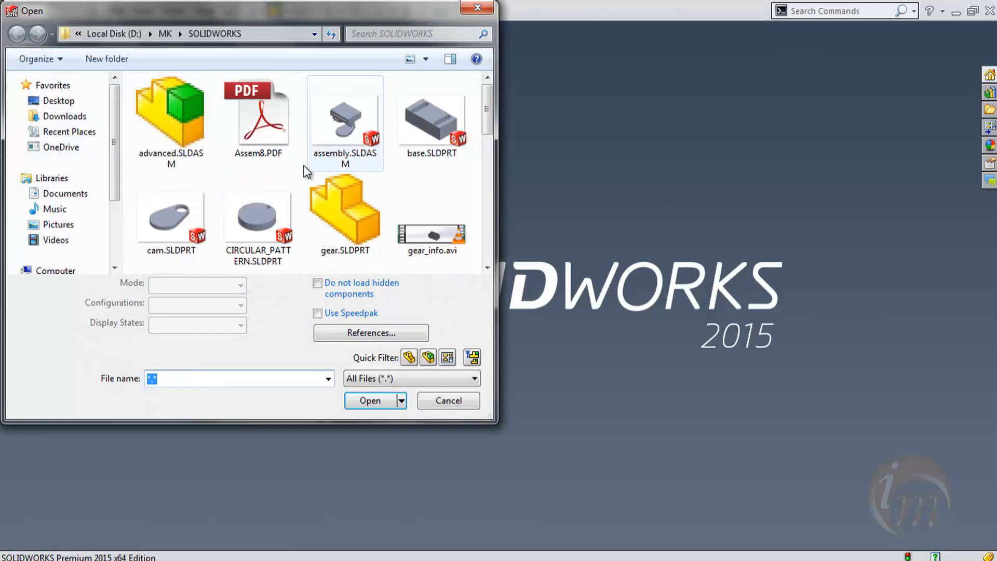
pyautogui.click(362, 132)
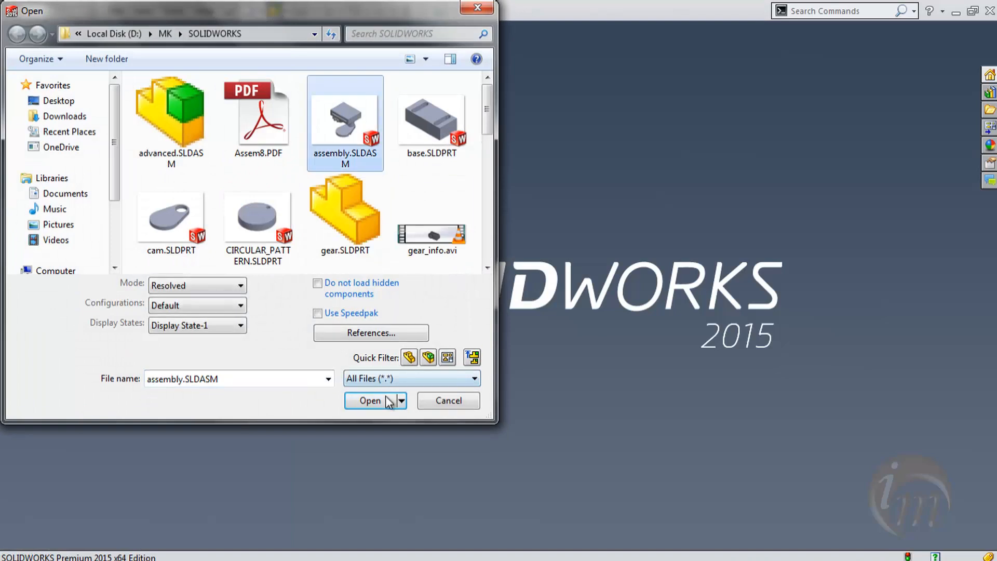
pyautogui.click(385, 399)
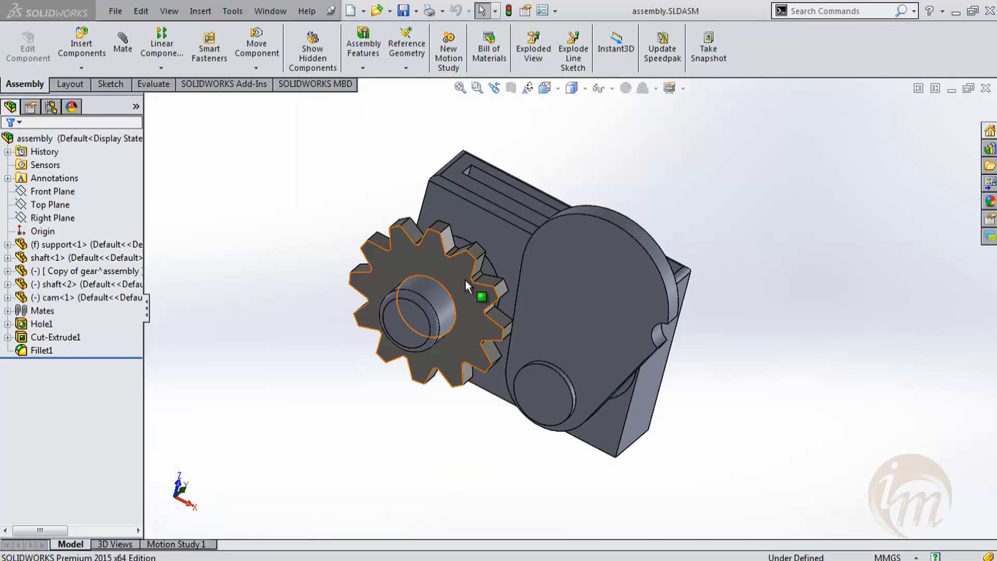
pyautogui.click(190, 545)
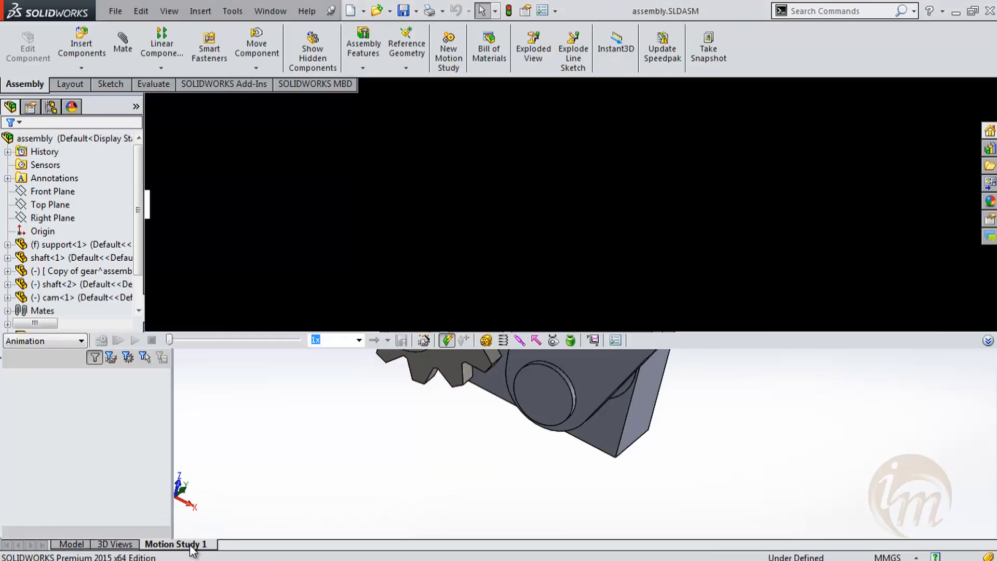
# Step: Add an Explode animation to the motion study with the Animation Wizard, lasting 6 seconds and starting at 0 seconds
pyautogui.click(424, 340)
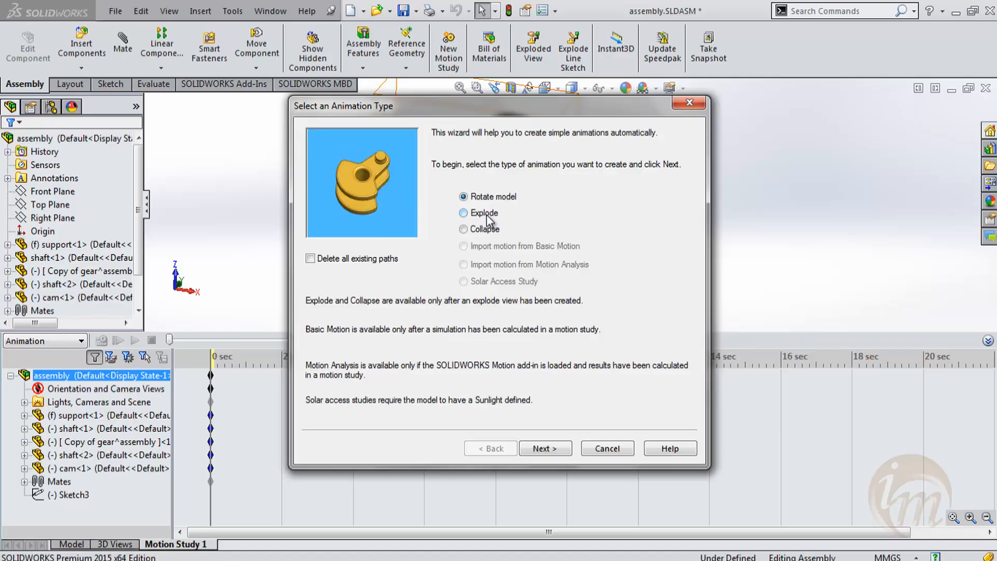
pyautogui.click(486, 215)
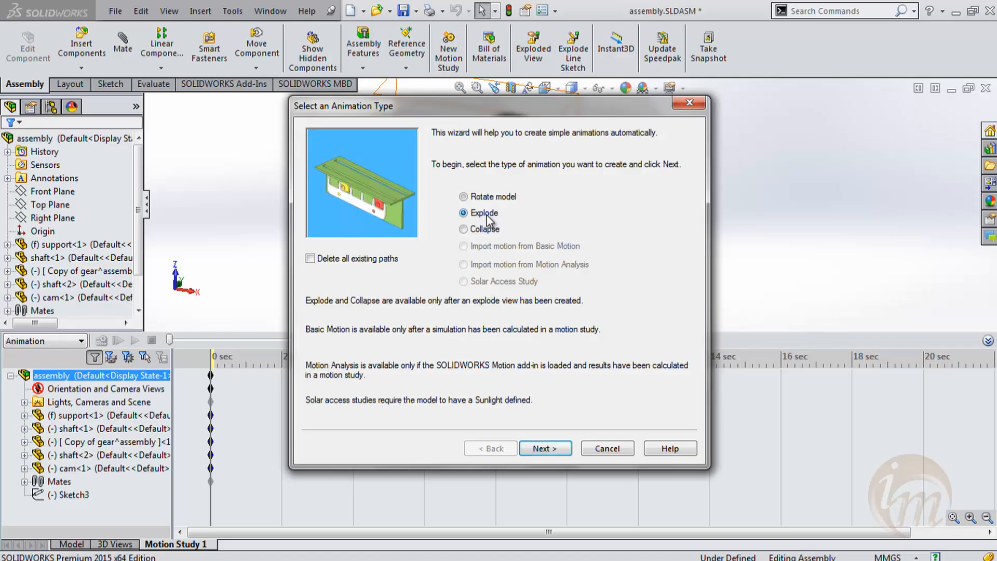
pyautogui.click(549, 450)
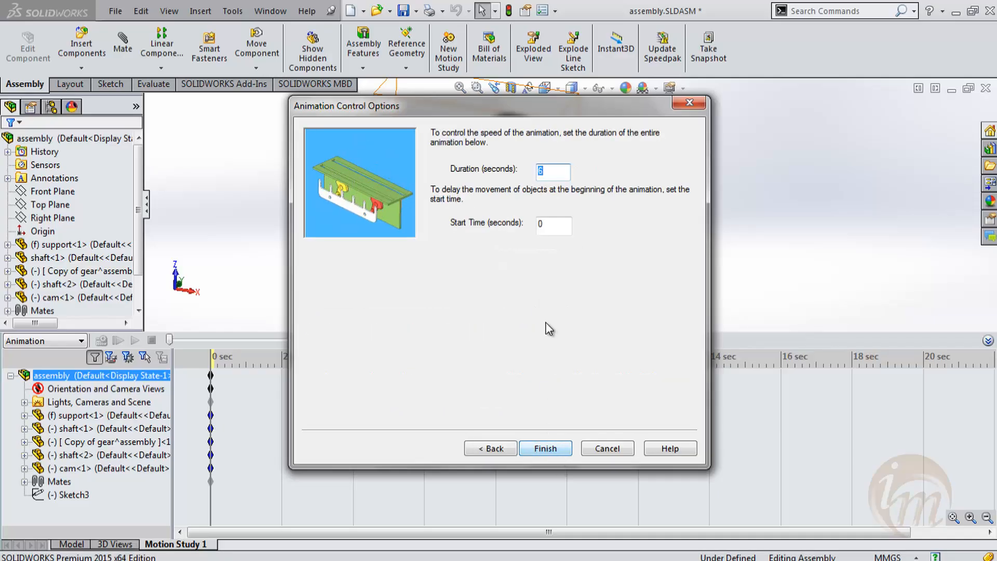
pyautogui.moveTo(478, 109); pyautogui.dragTo(545, 110)
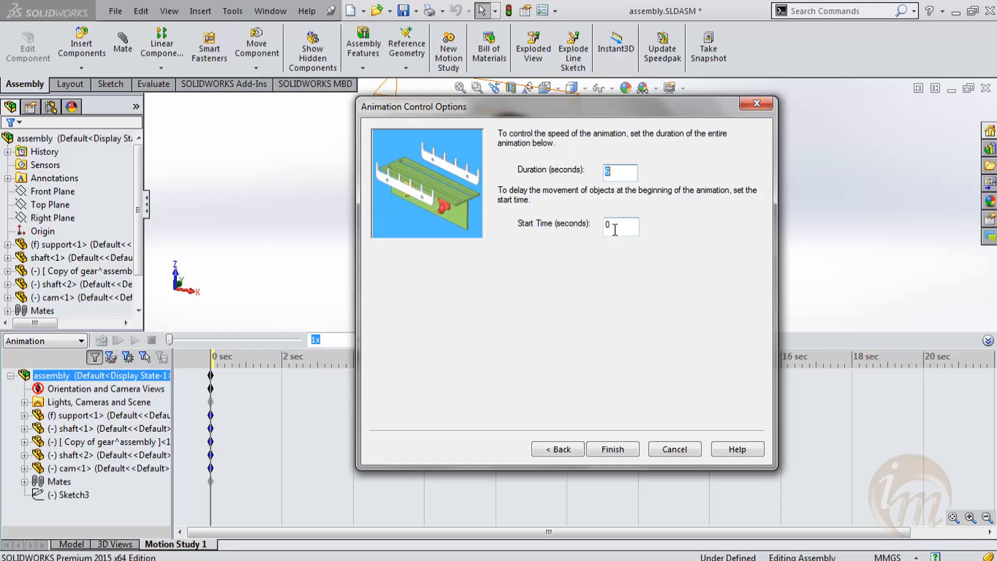
pyautogui.click(607, 448)
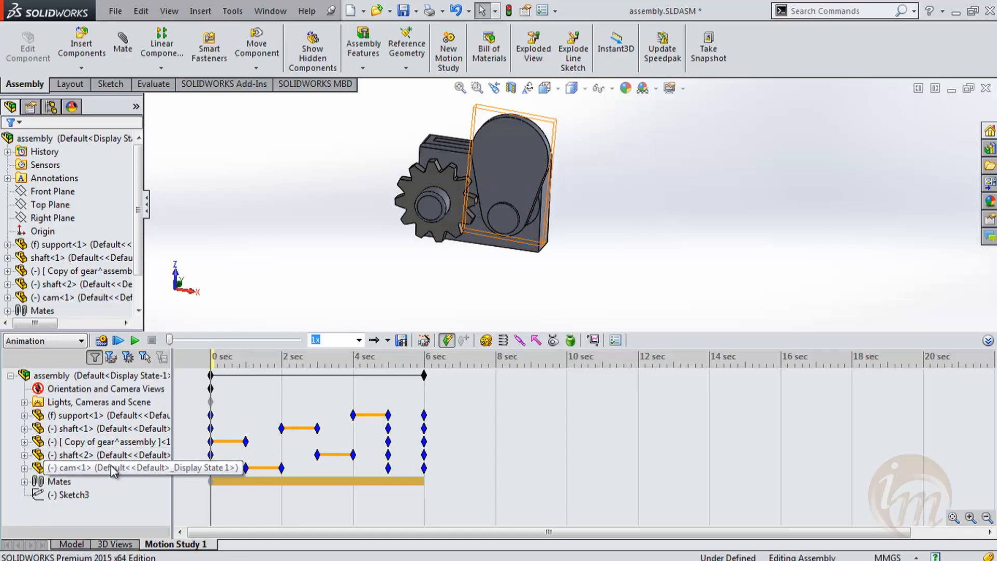
# Step: Examine the component movement bars on the timeline and play the explode animation
pyautogui.click(281, 467)
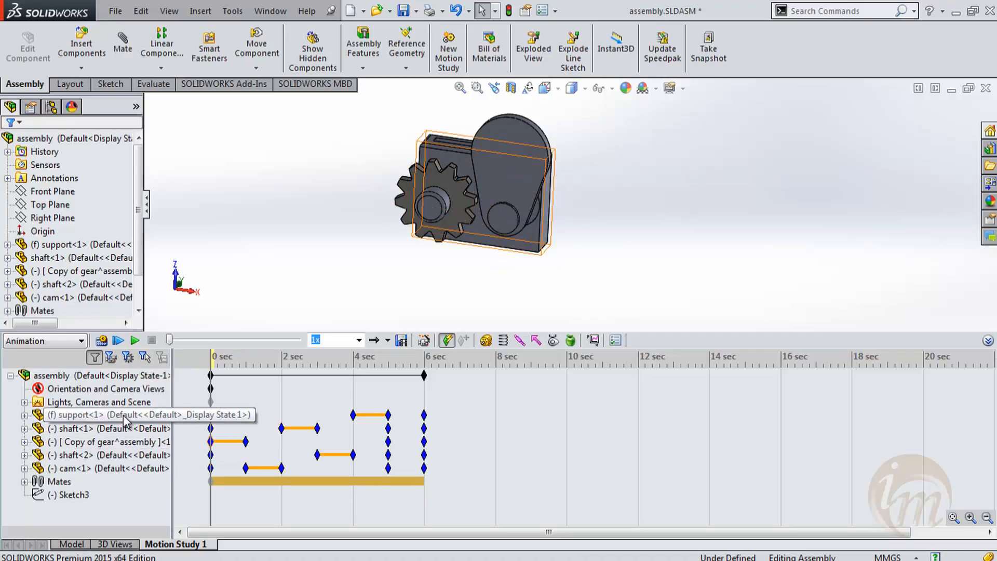
pyautogui.click(239, 442)
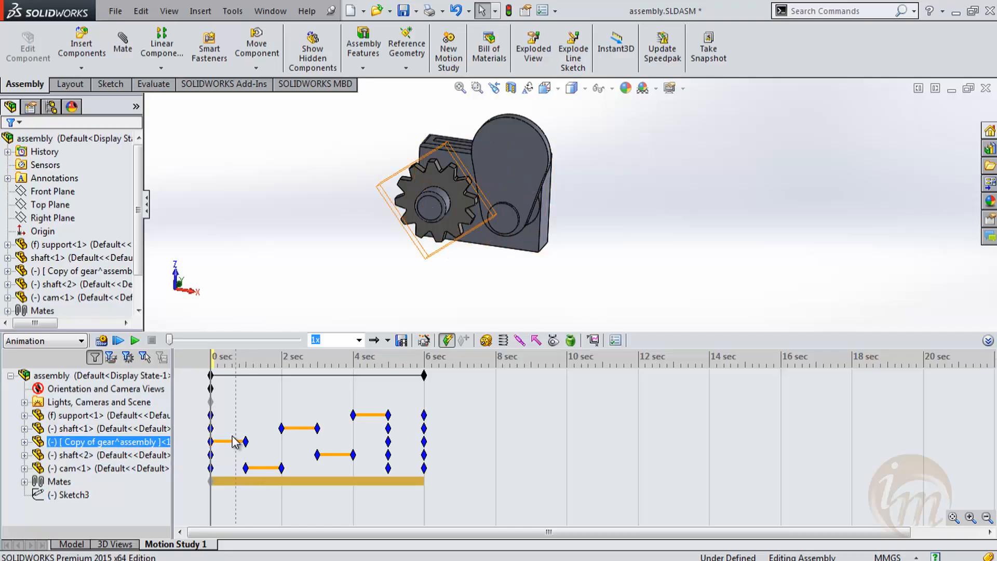
pyautogui.click(215, 363)
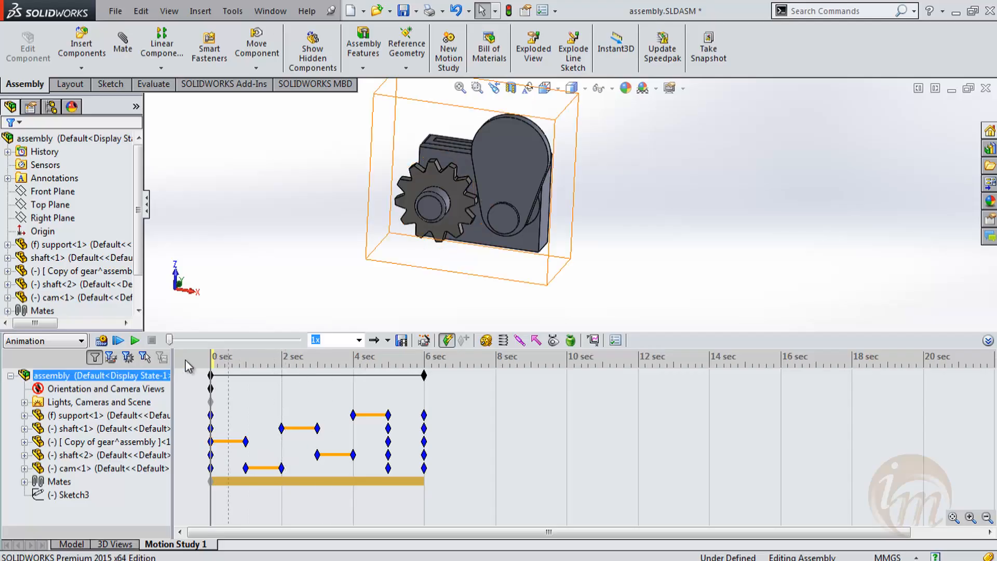
pyautogui.click(133, 341)
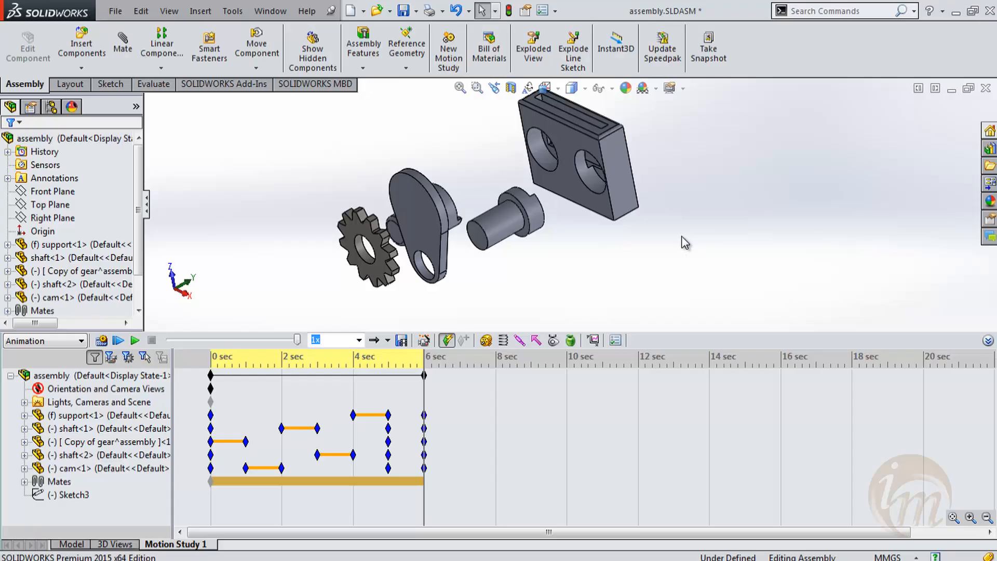
# Step: Add a Collapse animation with the Animation Wizard, with a duration of 10 seconds and a start time of 6 seconds
pyautogui.click(424, 341)
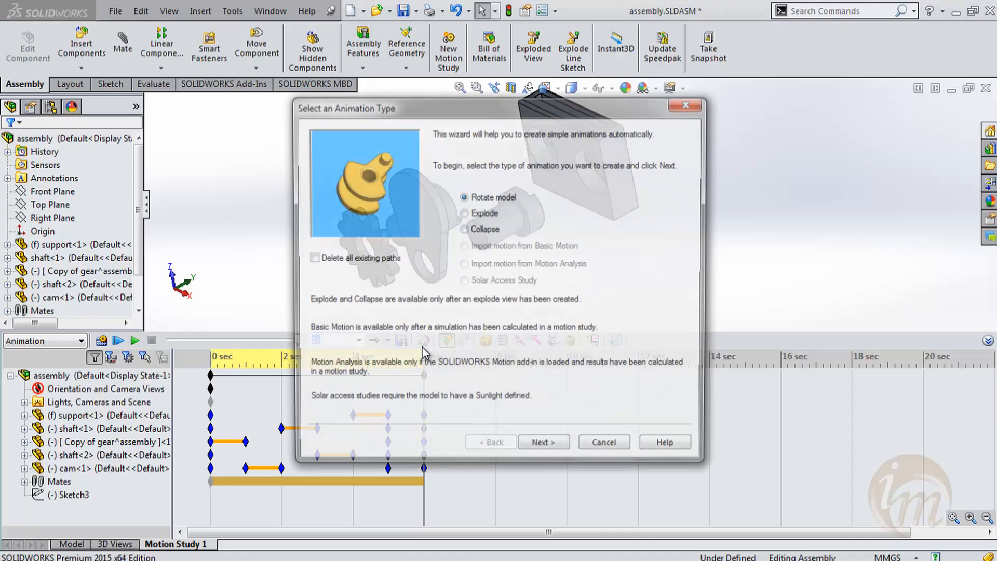
pyautogui.click(492, 235)
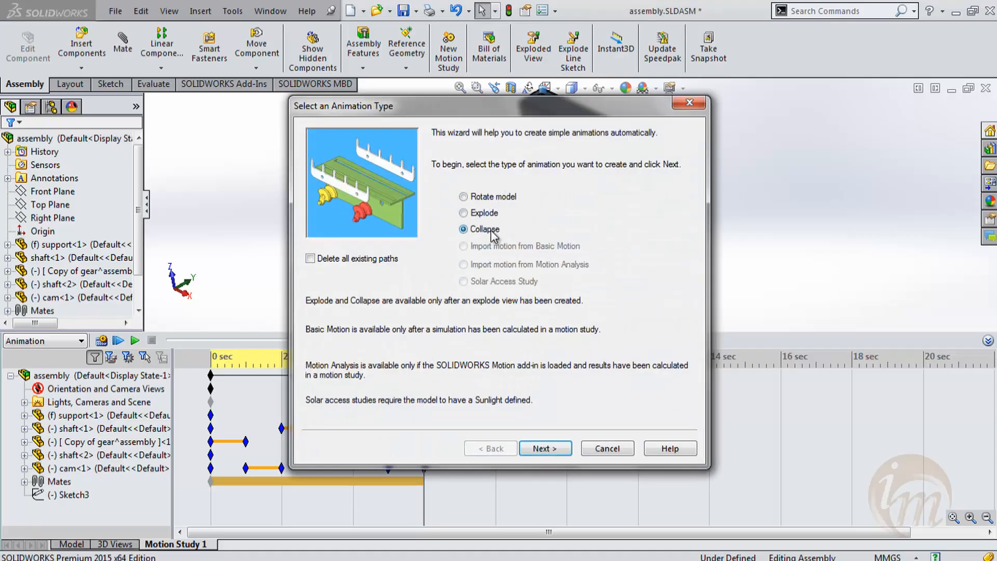
pyautogui.click(545, 450)
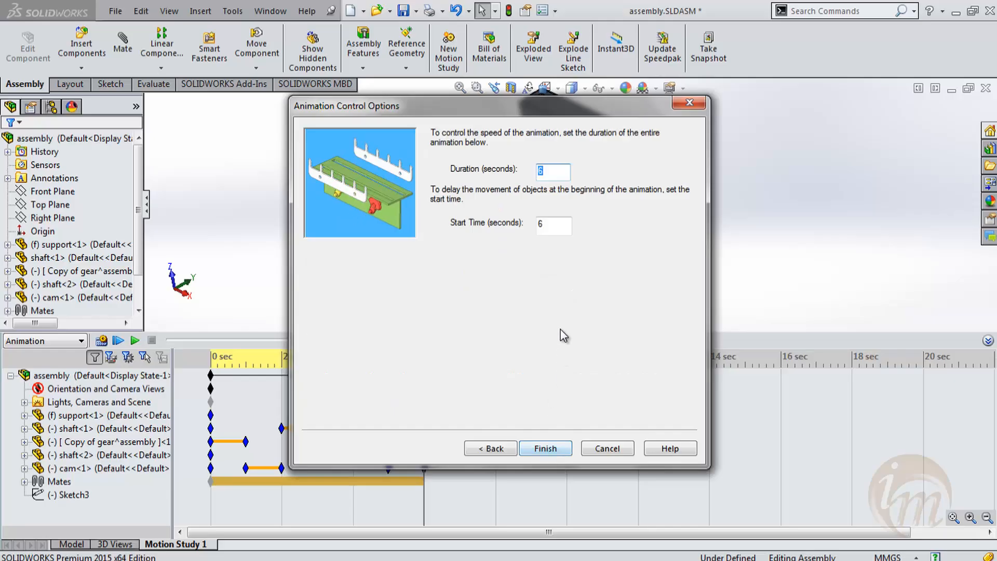
pyautogui.moveTo(516, 110); pyautogui.dragTo(622, 114)
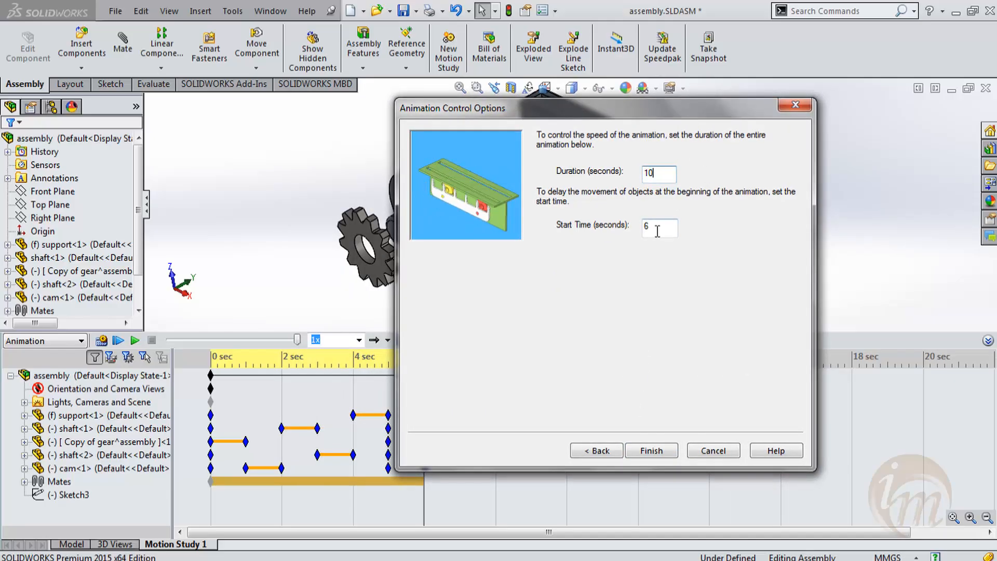
pyautogui.moveTo(613, 112); pyautogui.dragTo(649, 109)
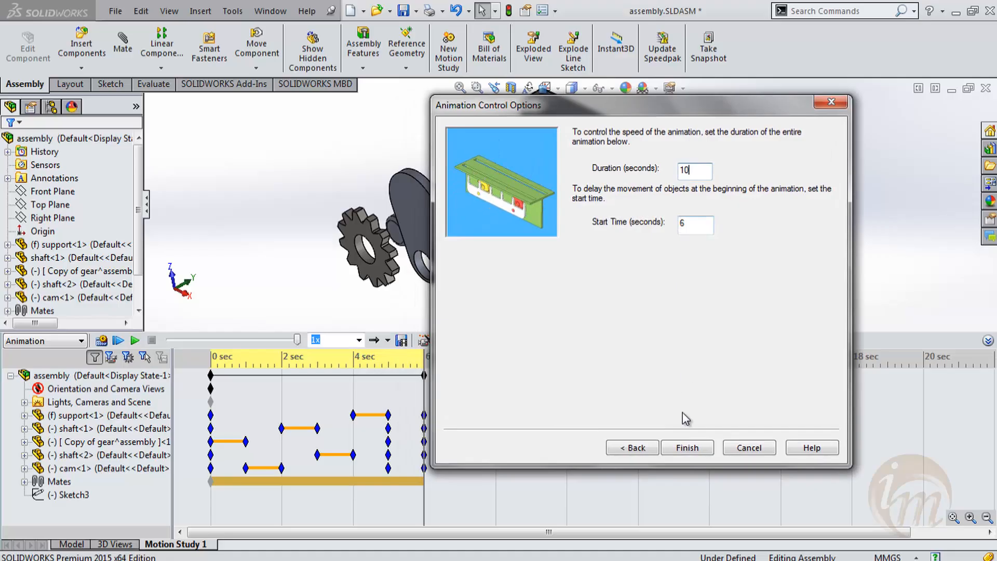
pyautogui.click(685, 447)
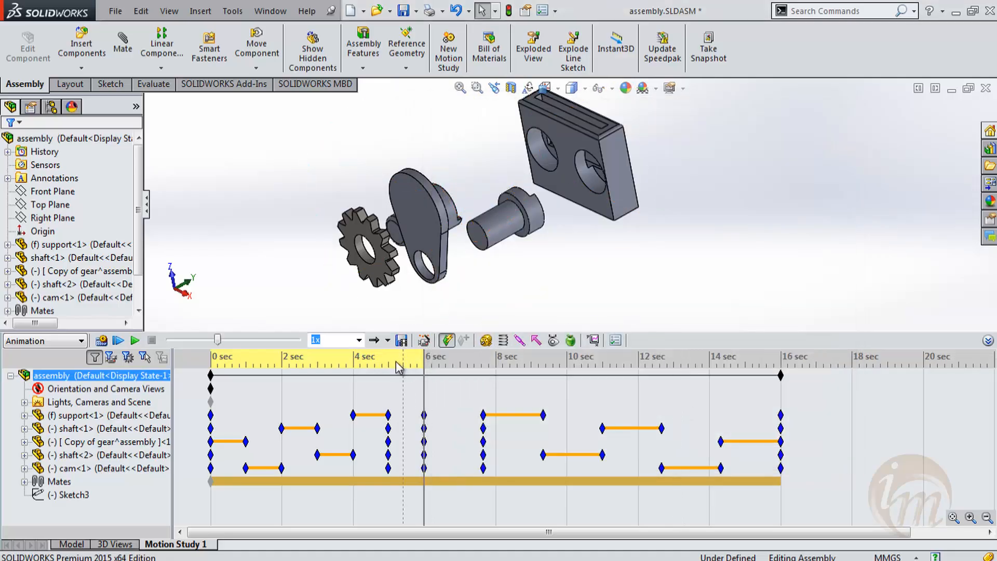
# Step: Examine the collapse keys on the timeline and play the combined explode and collapse animation
pyautogui.click(483, 413)
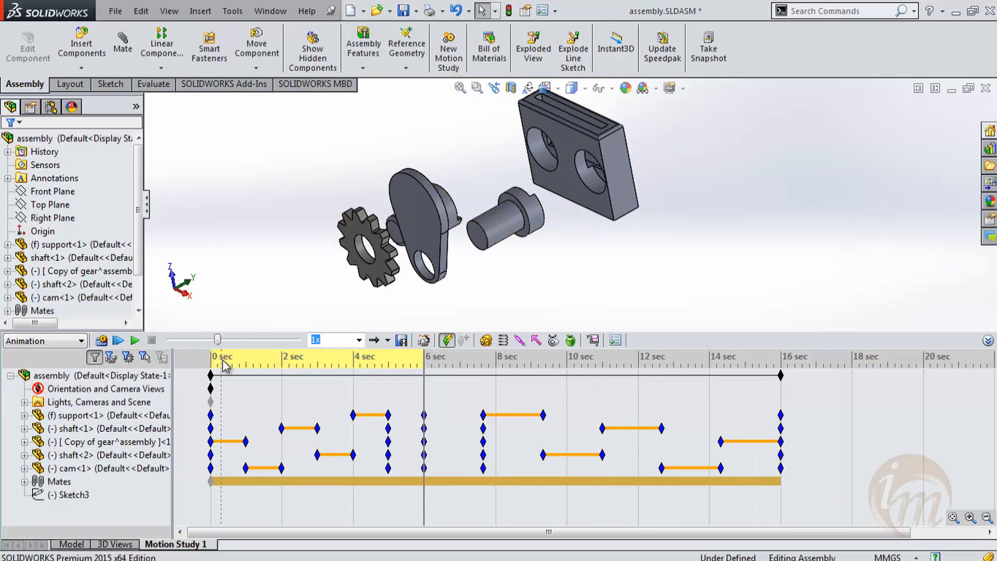
pyautogui.click(136, 341)
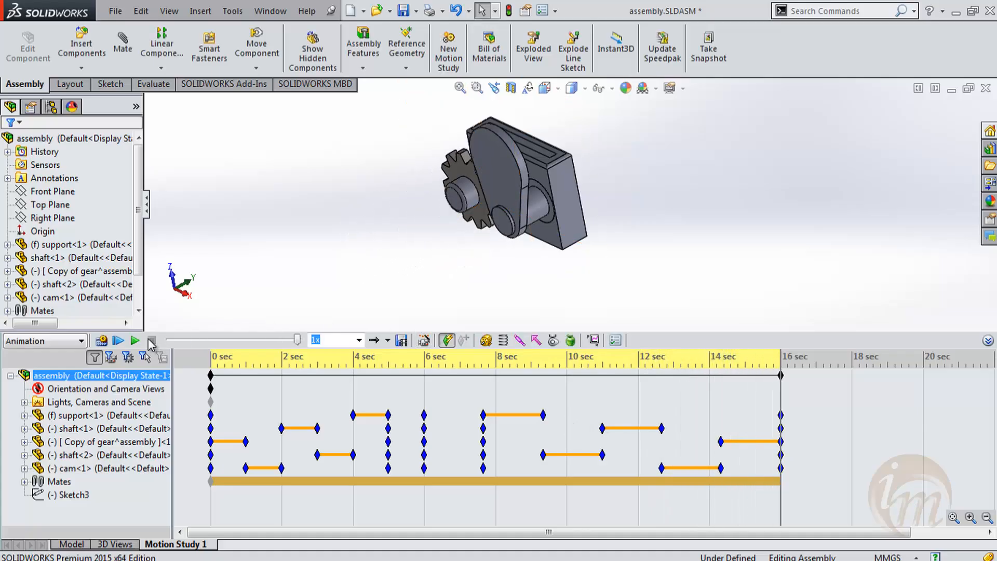
pyautogui.click(135, 340)
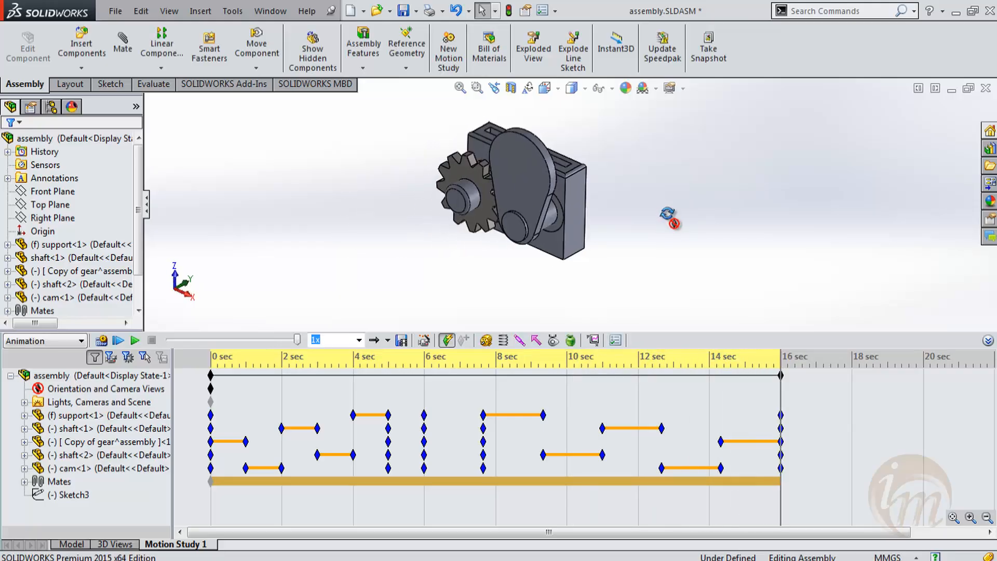
# Step: Save the entire animation as the AVI file explode with Microsoft Video 1 compression at quality 85, recalculating the motion study first
pyautogui.click(401, 340)
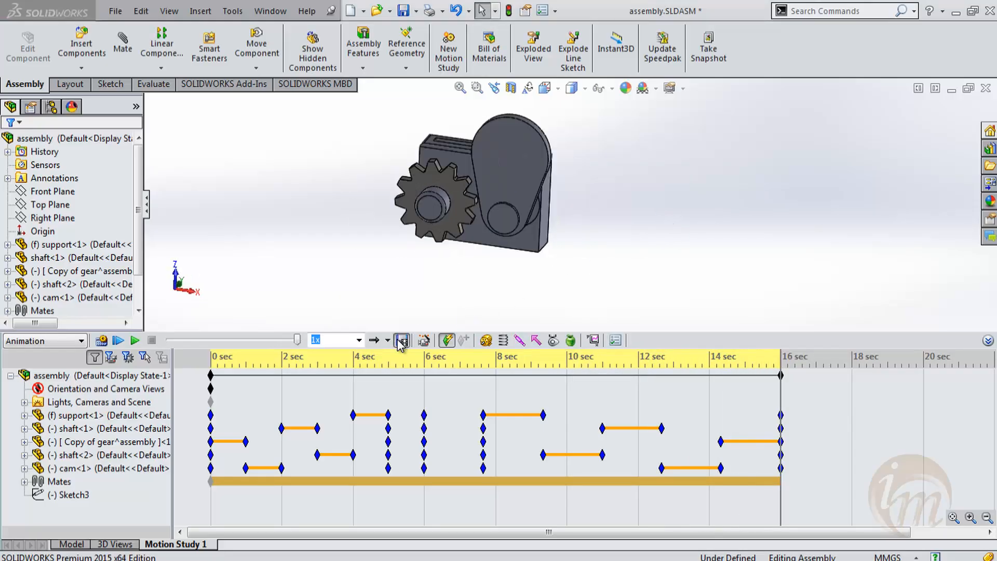
pyautogui.write('explode')
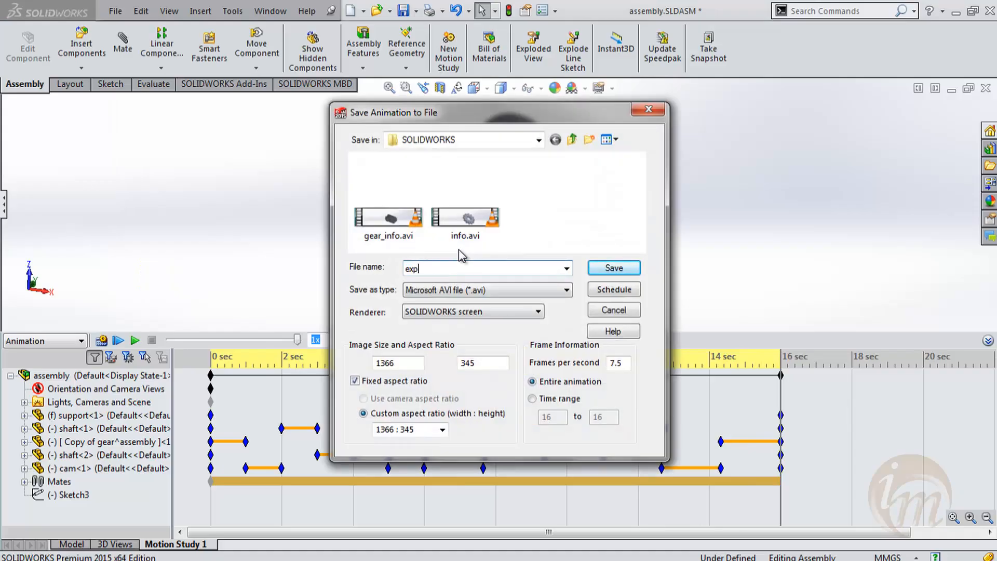
pyautogui.click(602, 267)
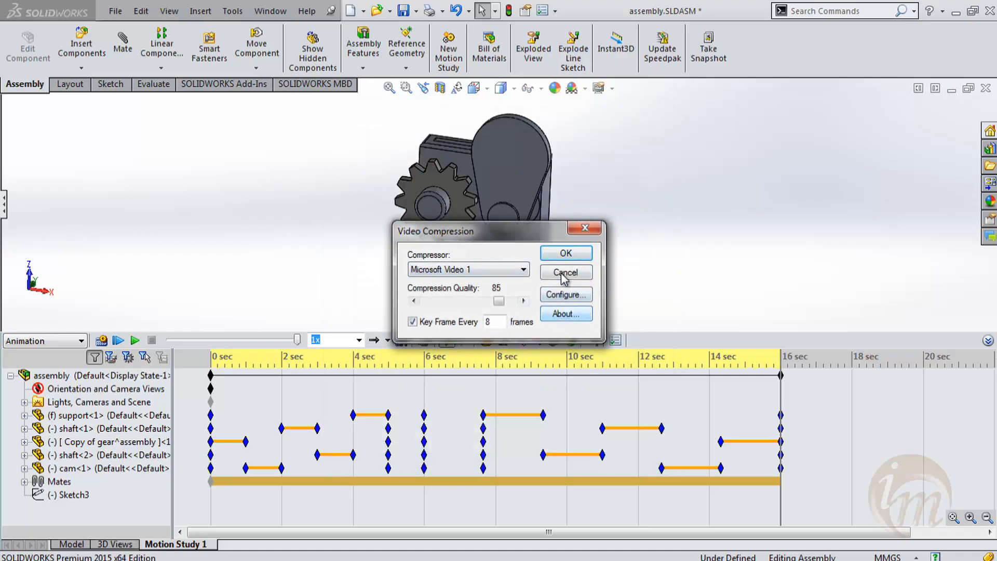
pyautogui.click(565, 254)
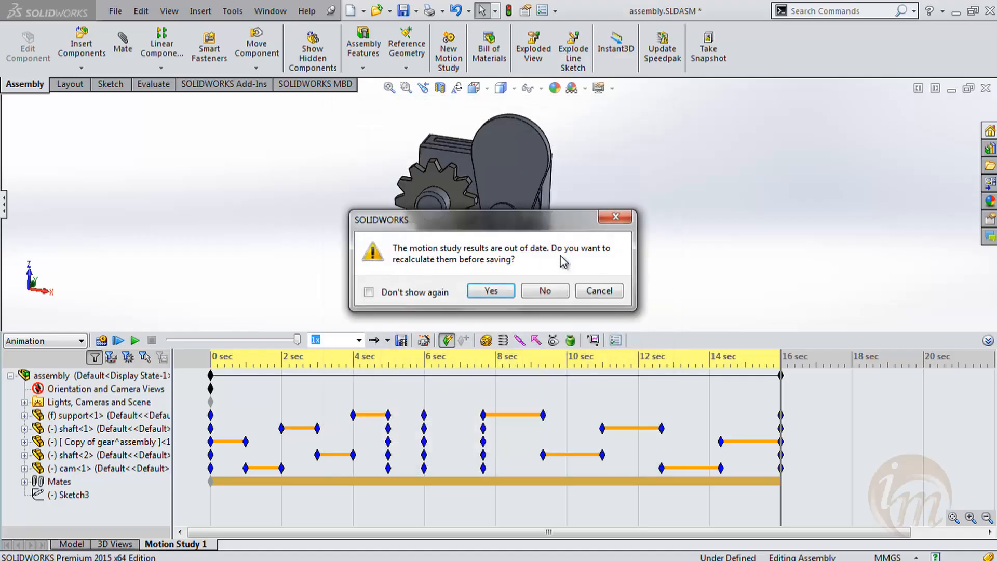
pyautogui.click(490, 292)
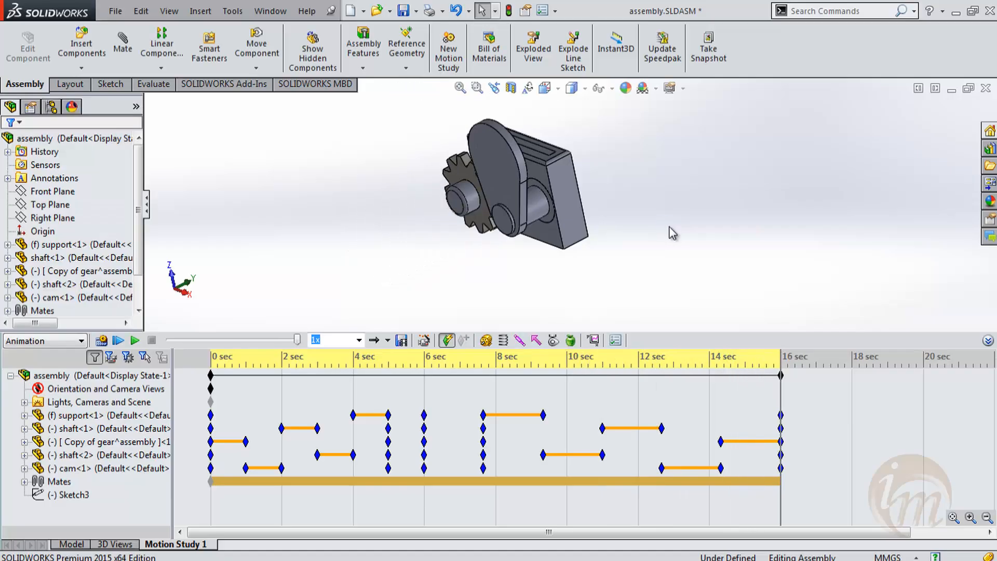
# Step: Open the SOLIDWORKS folder in Windows Explorer, play explode.avi in VLC media player, and close the player
pyautogui.moveTo(45, 558)
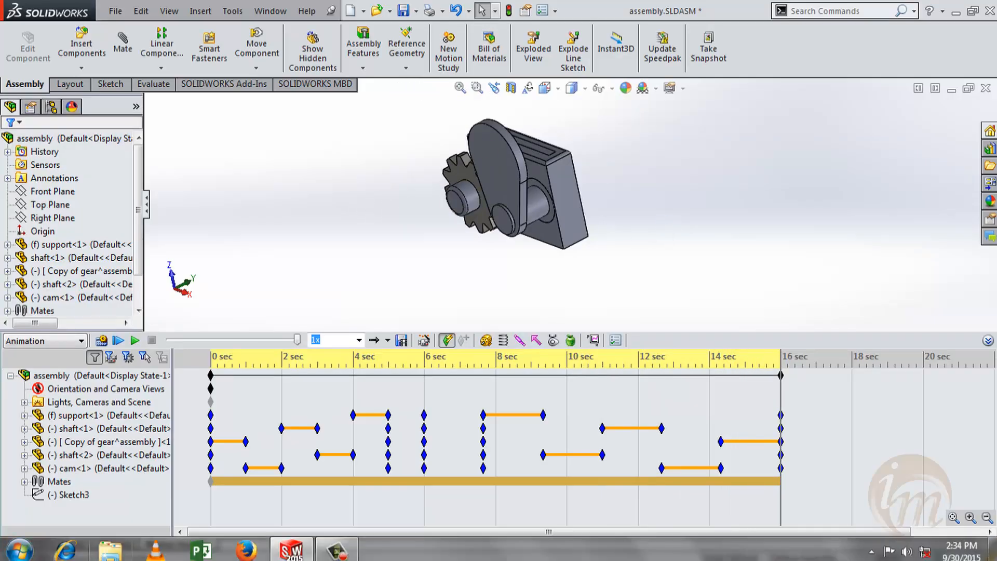
pyautogui.rightClick(110, 549)
pyautogui.click(90, 314)
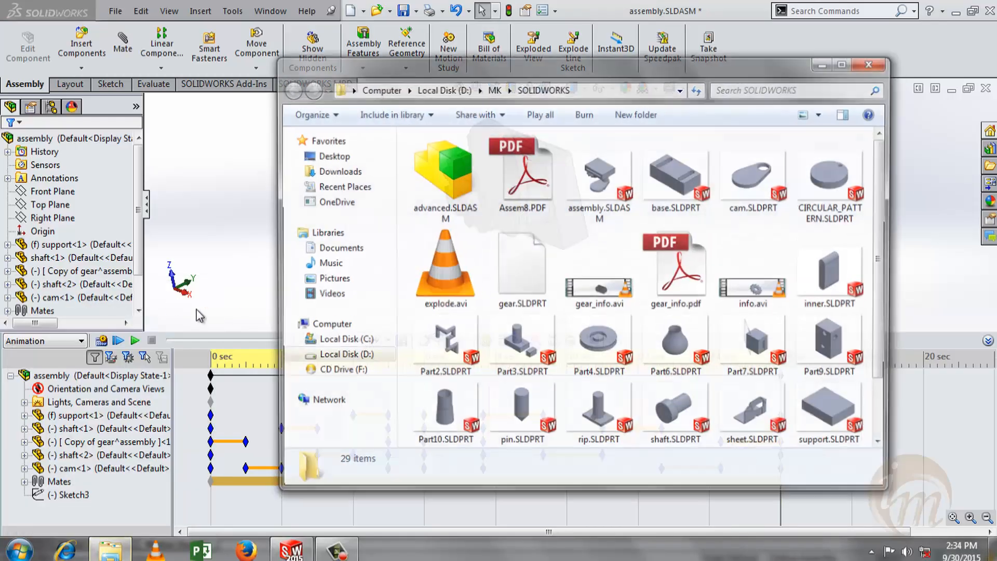
pyautogui.doubleClick(465, 294)
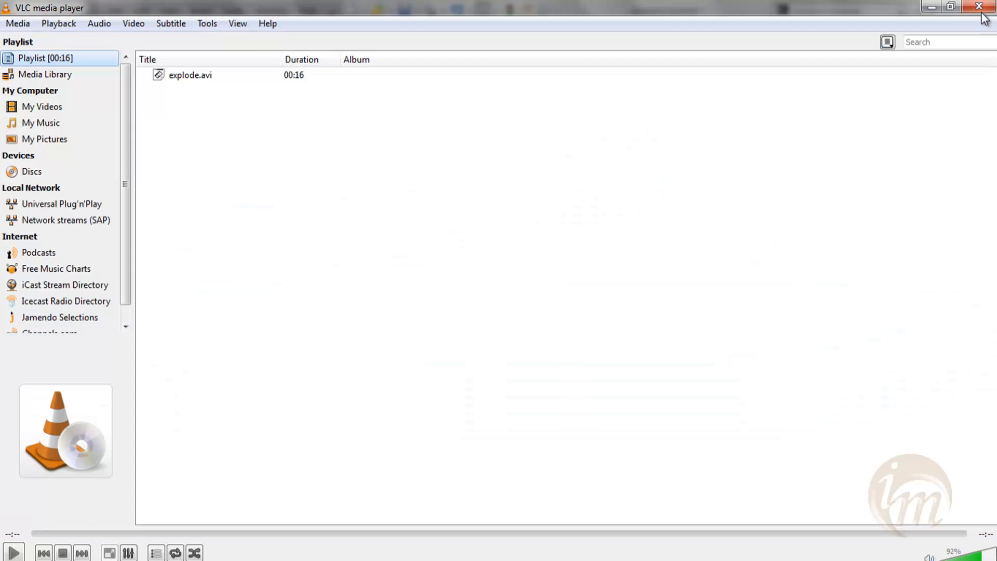
pyautogui.click(980, 10)
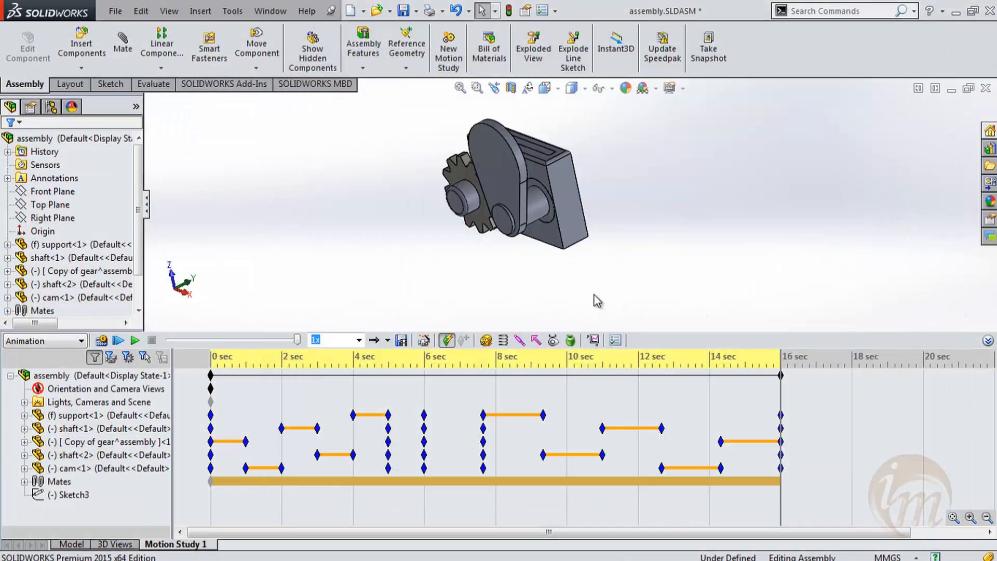
# Step: Save the assembly document
pyautogui.moveTo(573, 213)
pyautogui.mouseDown(button='middle')
pyautogui.moveTo(550, 209)
pyautogui.moveTo(588, 222)
pyautogui.mouseUp(button='middle')
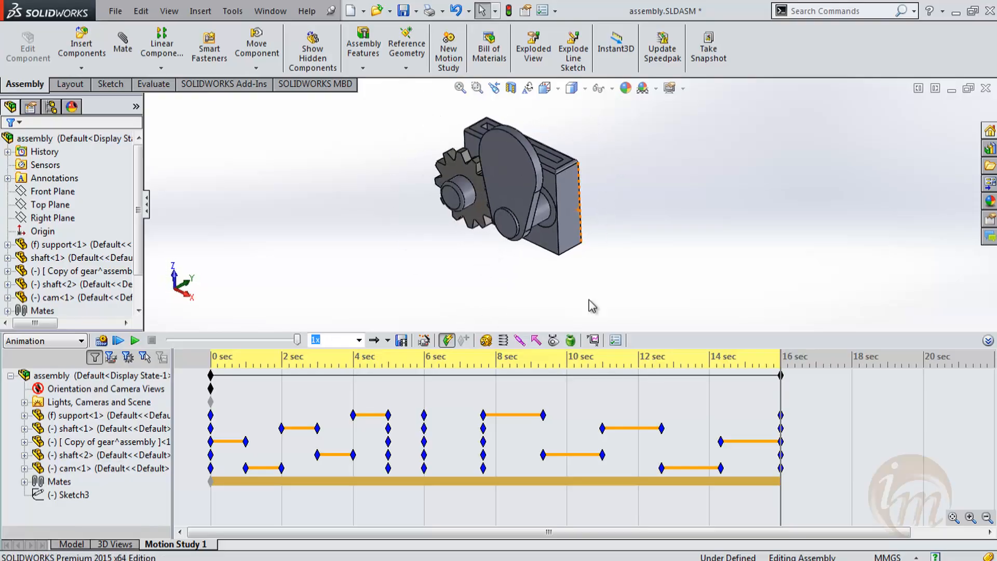
pyautogui.moveTo(509, 156); pyautogui.dragTo(518, 158, button='middle')
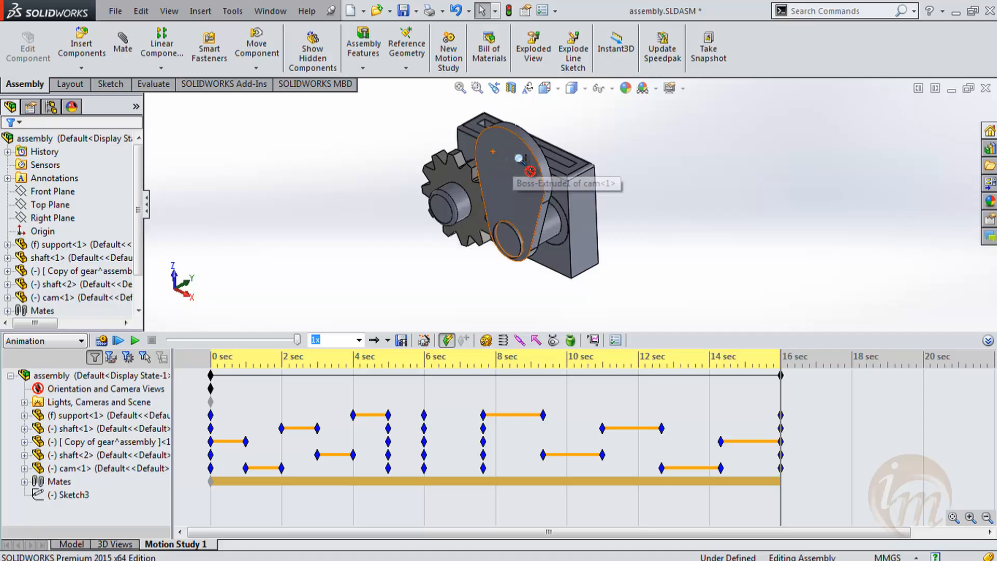
pyautogui.moveTo(560, 210); pyautogui.dragTo(591, 219, button='middle')
pyautogui.scroll(-1, 594, 221)
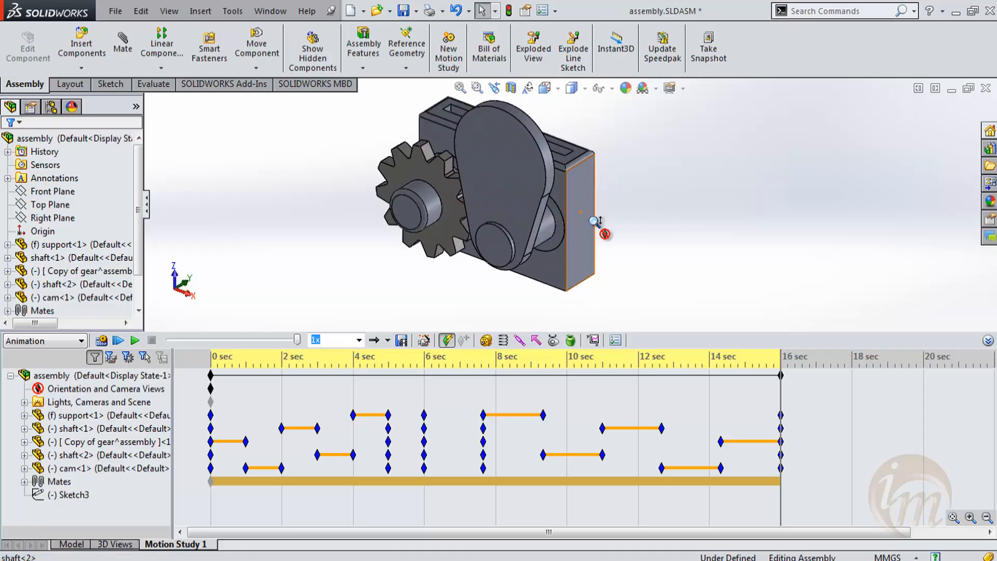
pyautogui.click(404, 15)
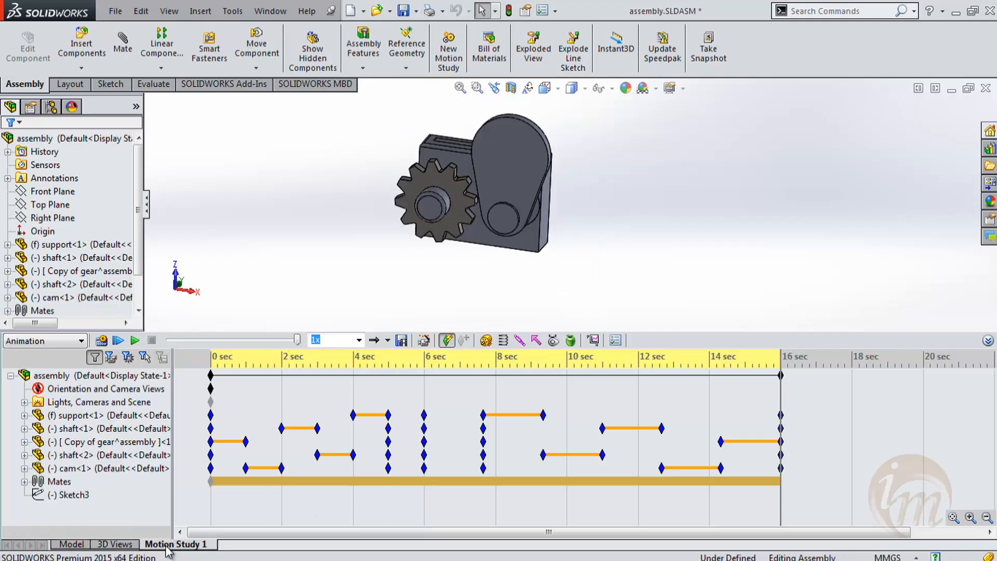
pyautogui.rightClick(193, 550)
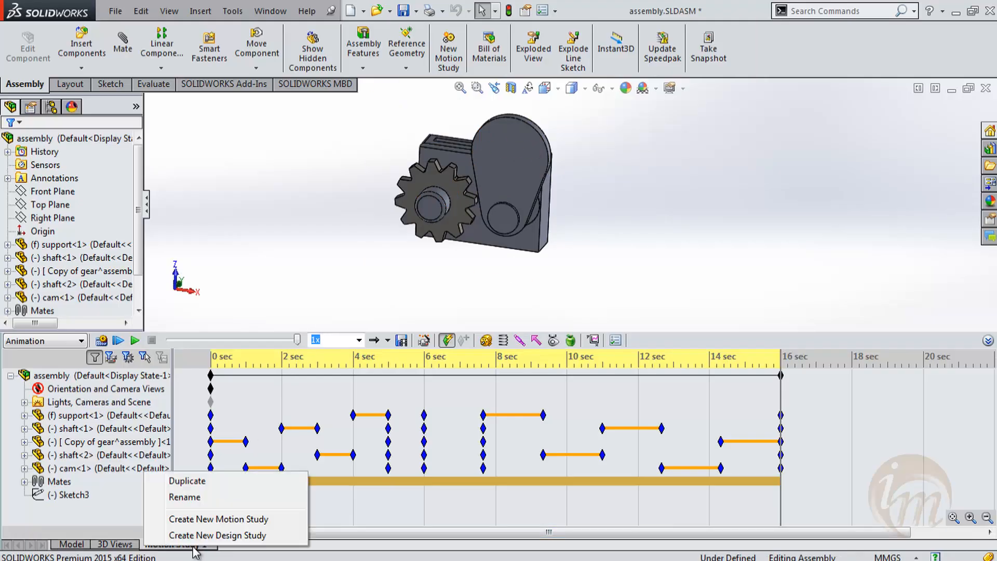
pyautogui.click(318, 217)
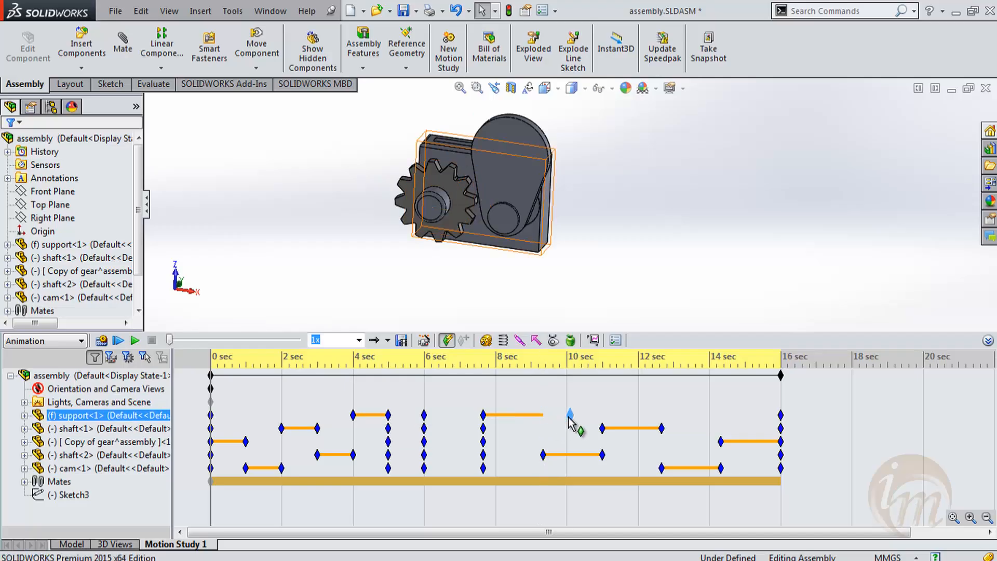
# Step: Lengthen the collapse movements, ending the support at about 10.1 s, shaft<2> 12 s, shaft<1> 13.2 s, cam 14.7 s and gear 17.3 s
pyautogui.click(495, 417)
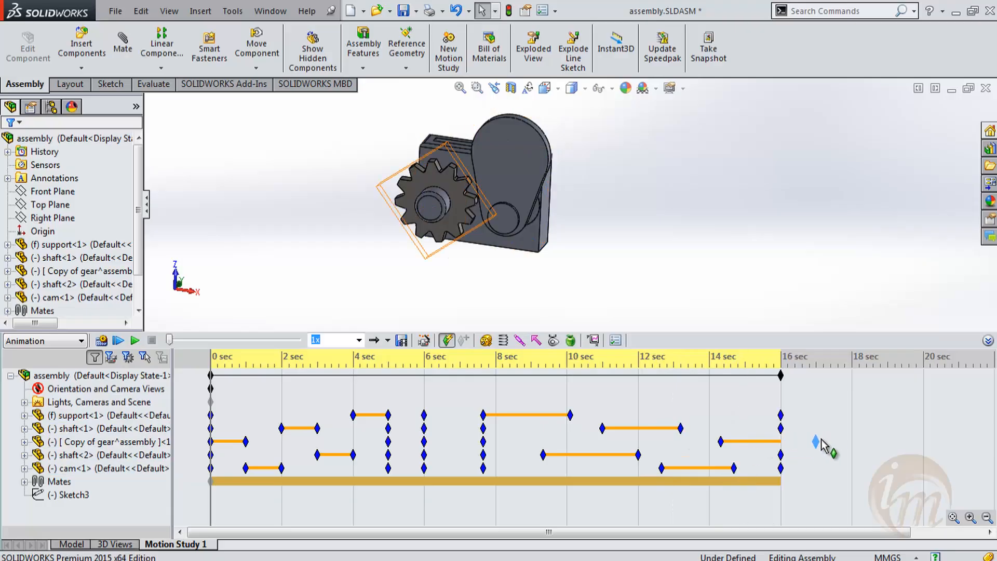
pyautogui.moveTo(819, 445); pyautogui.dragTo(827, 442)
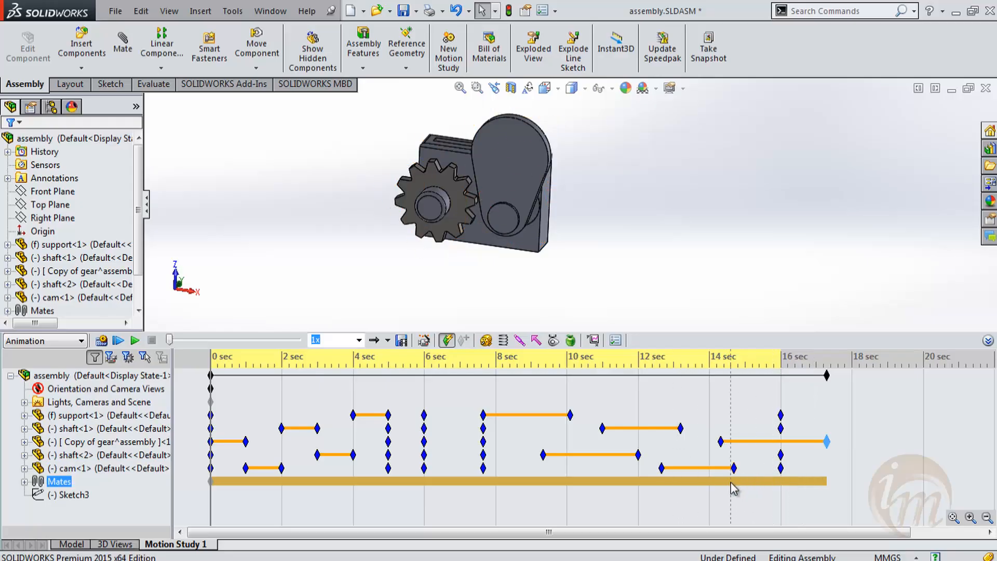
# Step: Play the retimed motion study with the assembly turned to a side-on view to check the explode and collapse movements
pyautogui.moveTo(375, 236); pyautogui.dragTo(350, 253, button='middle')
pyautogui.click(142, 339)
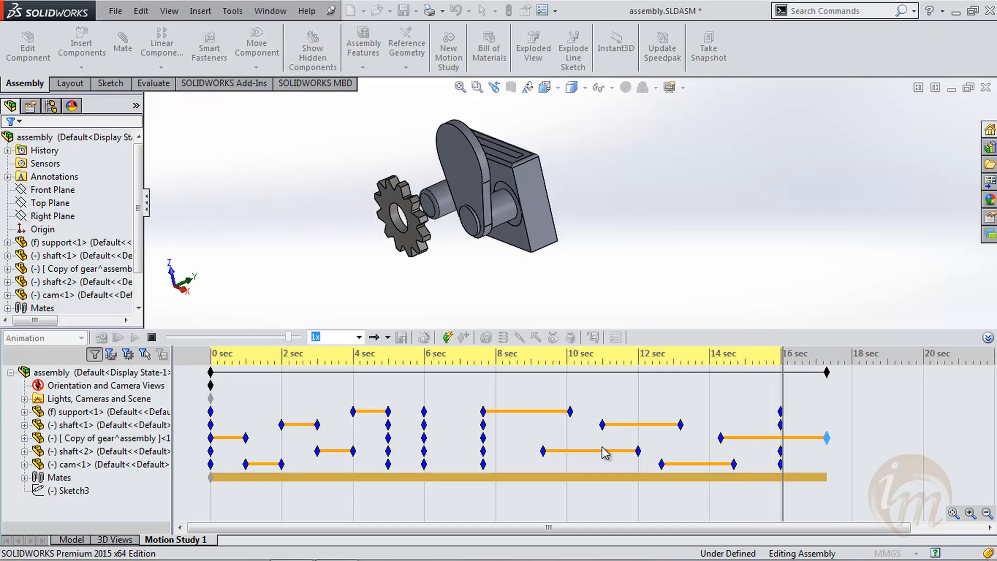
pyautogui.click(602, 448)
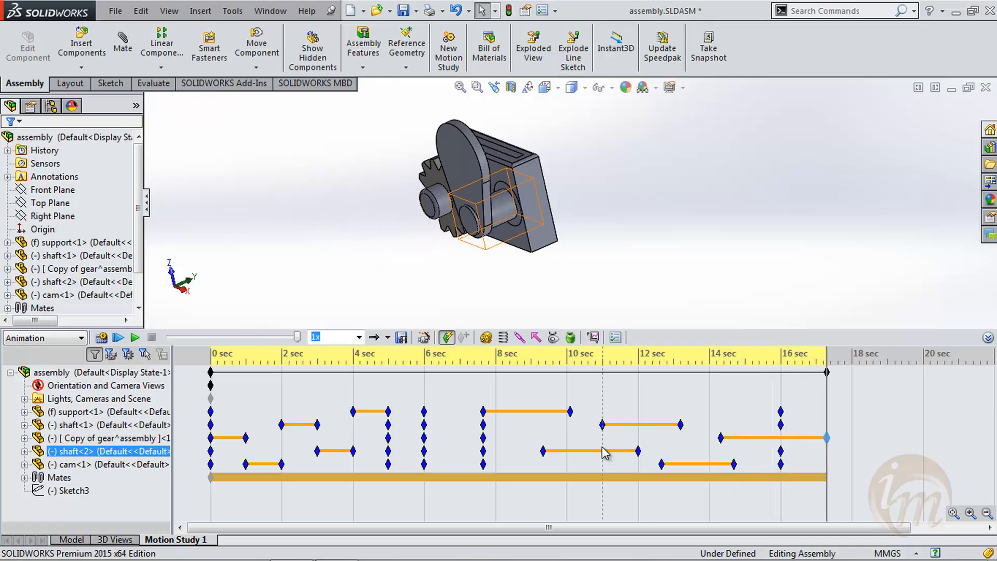
pyautogui.click(604, 445)
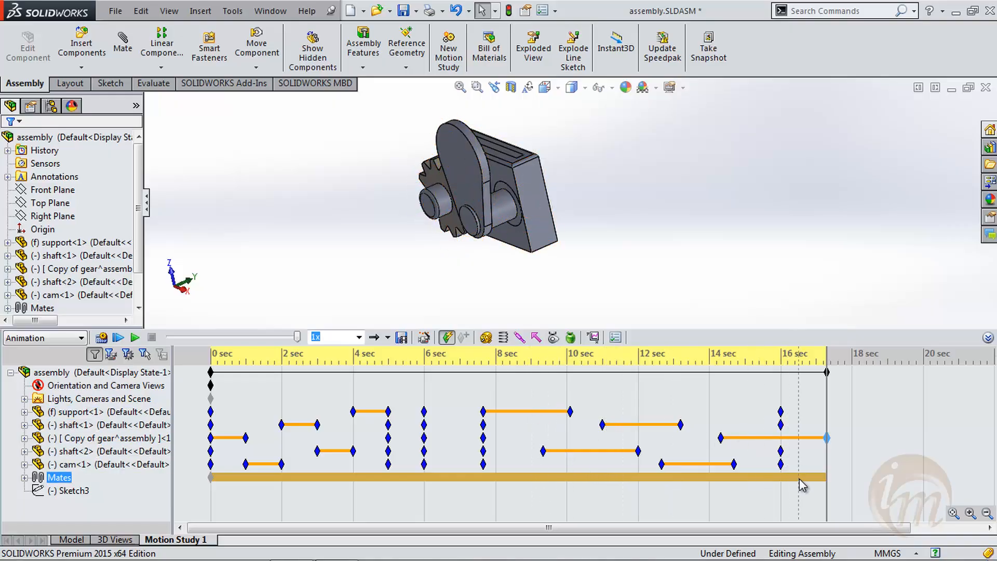
# Step: Check the assembly at about 11.5 s on the timeline and replay the whole animation from the start
pyautogui.moveTo(822, 476); pyautogui.dragTo(846, 476)
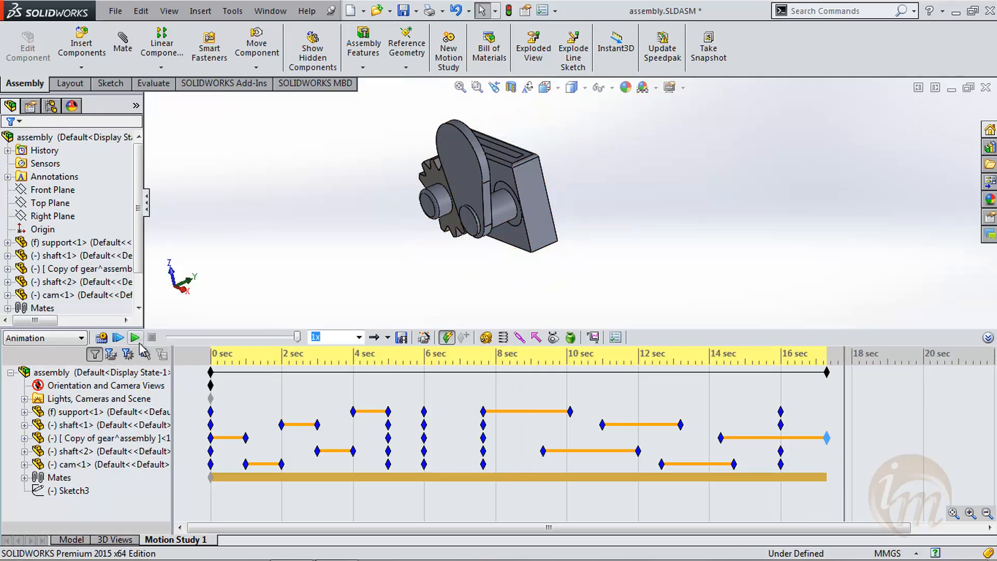
pyautogui.click(620, 367)
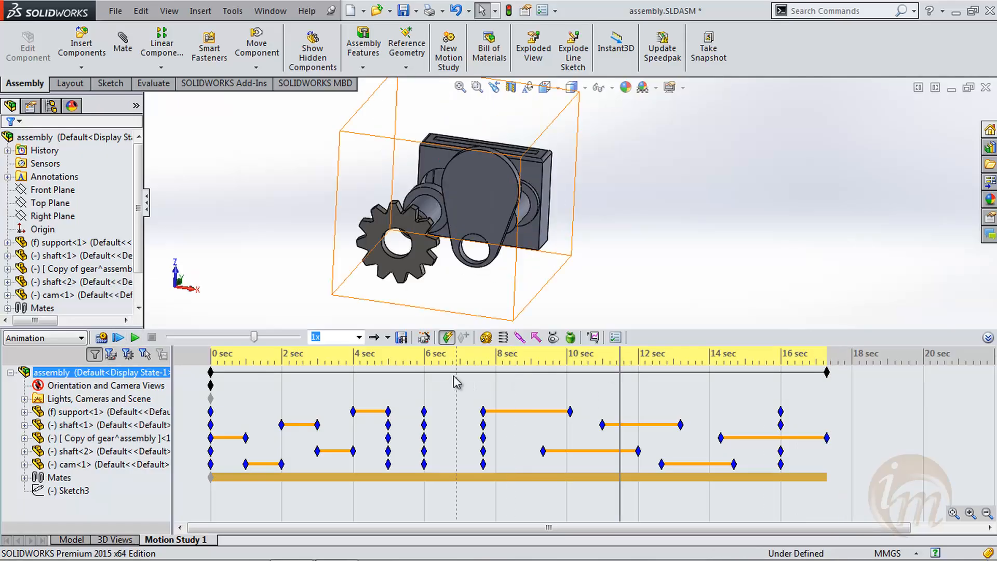
pyautogui.click(118, 338)
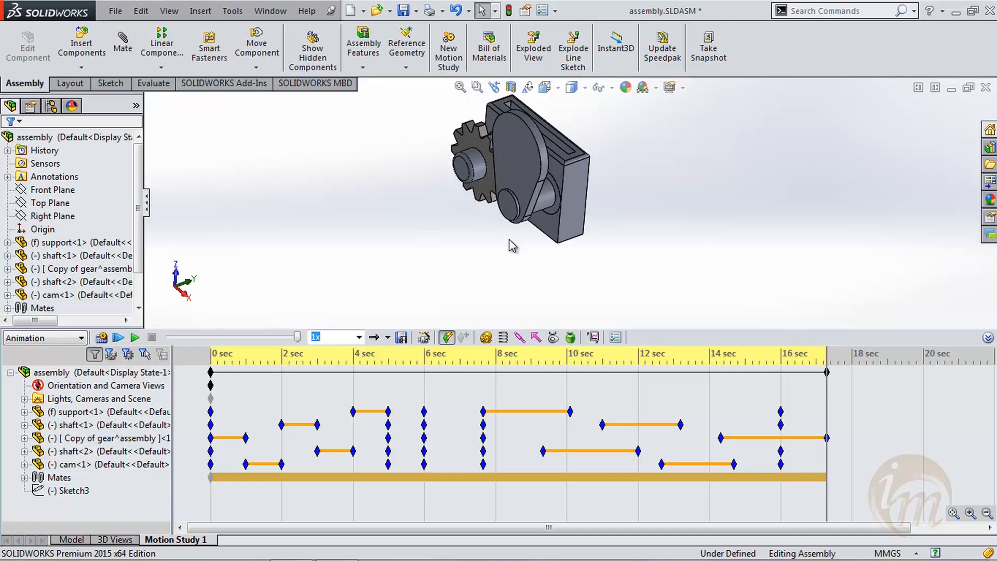
pyautogui.moveTo(574, 263); pyautogui.dragTo(496, 223, button='middle')
pyautogui.scroll(-2, 500, 150)
pyautogui.moveTo(535, 186); pyautogui.dragTo(522, 197, button='middle')
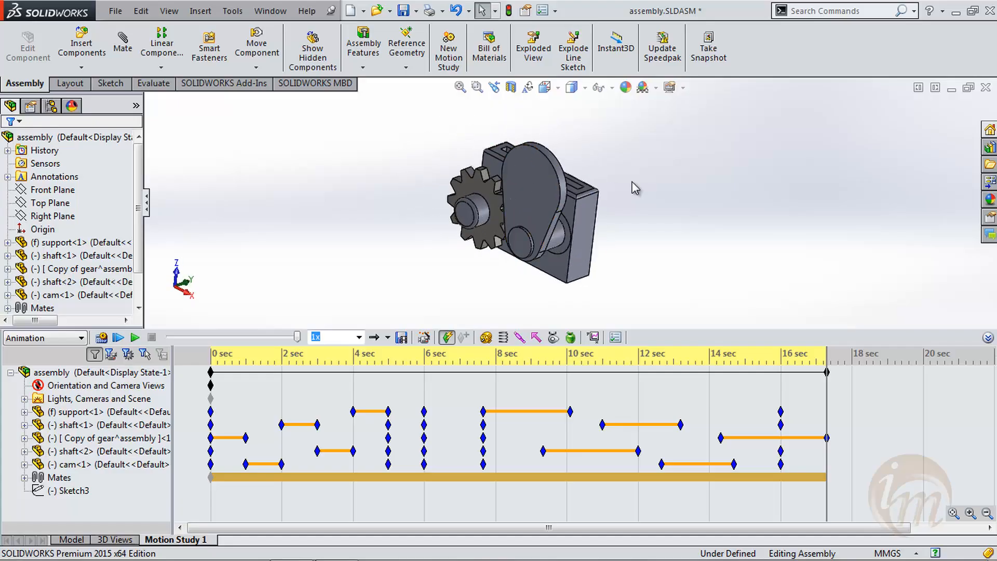